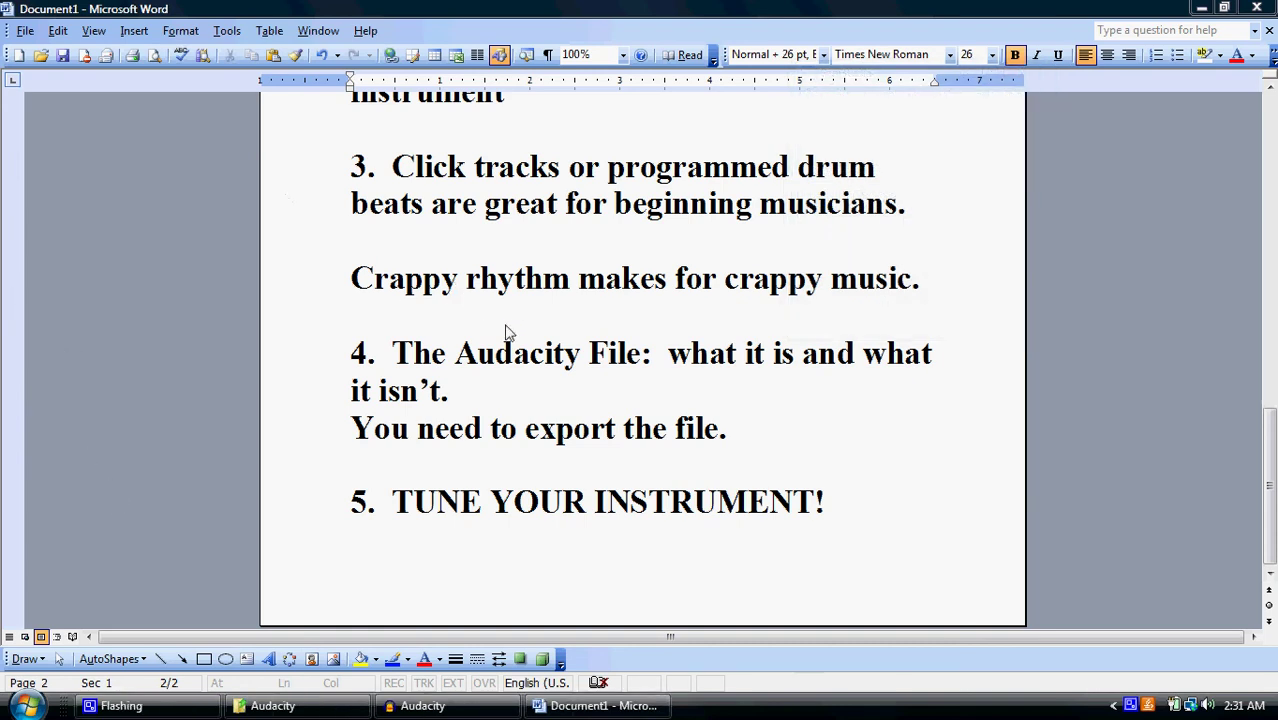
- Highlight the first tip, the Levels tip and the recording-level paragraphs in the tips document
scroll(600, 340, up, 10)
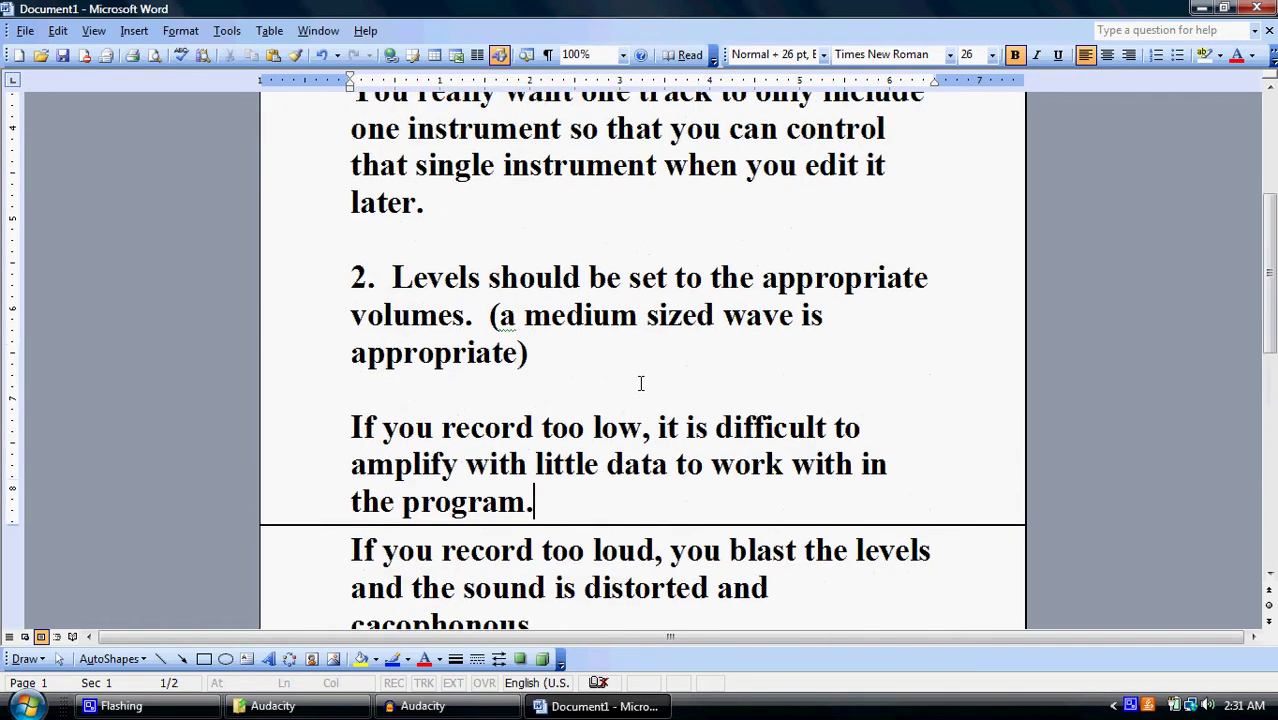
scroll(592, 333, up, 2)
drag(385, 203, 502, 277)
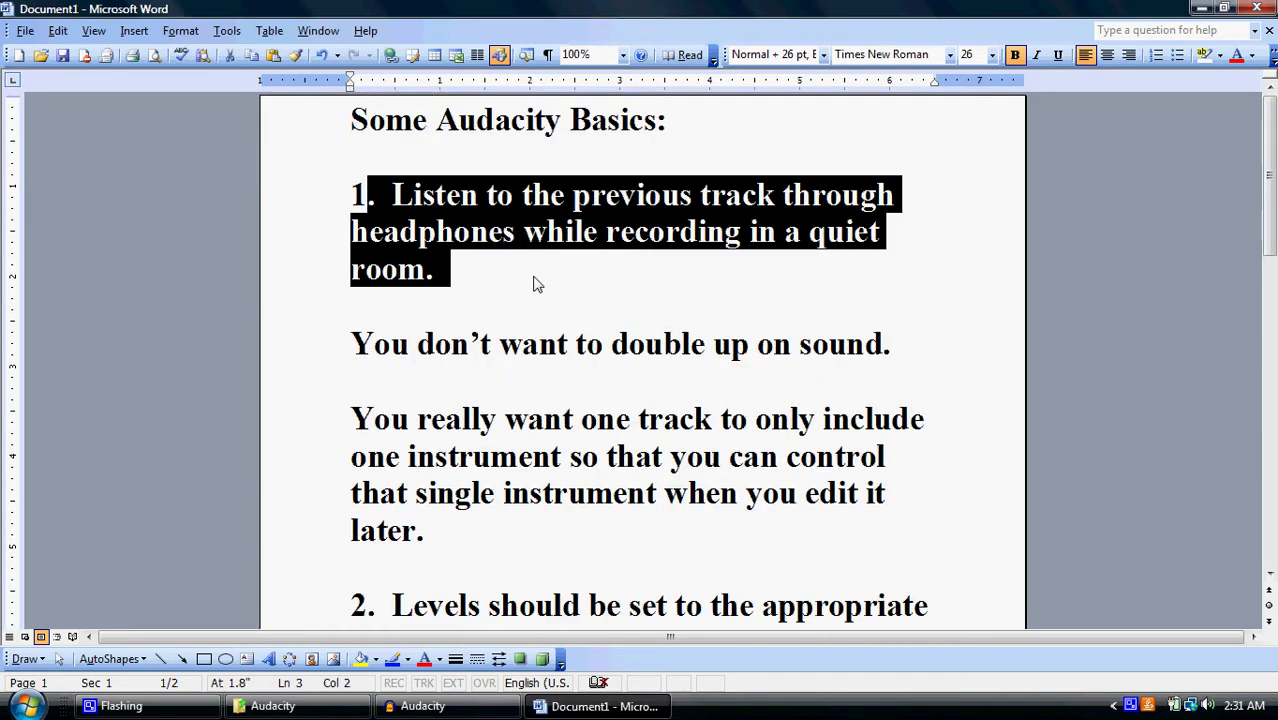
click(527, 270)
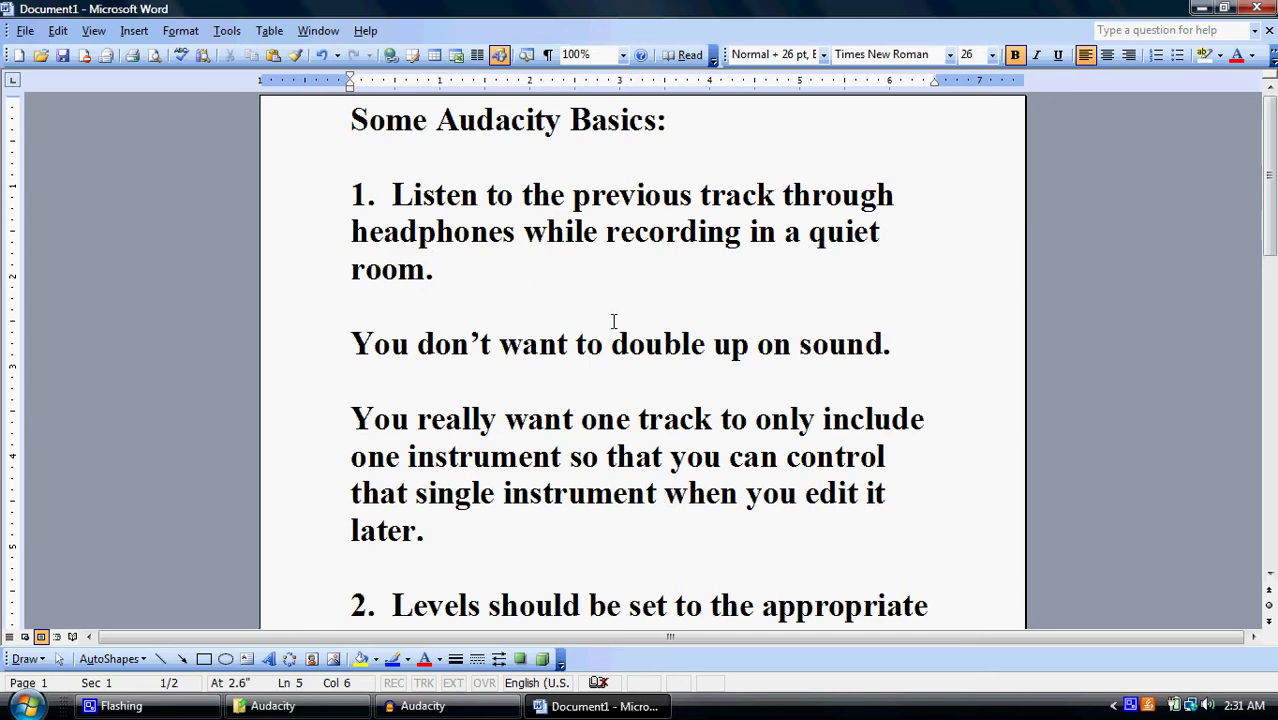
scroll(360, 428, down, 4)
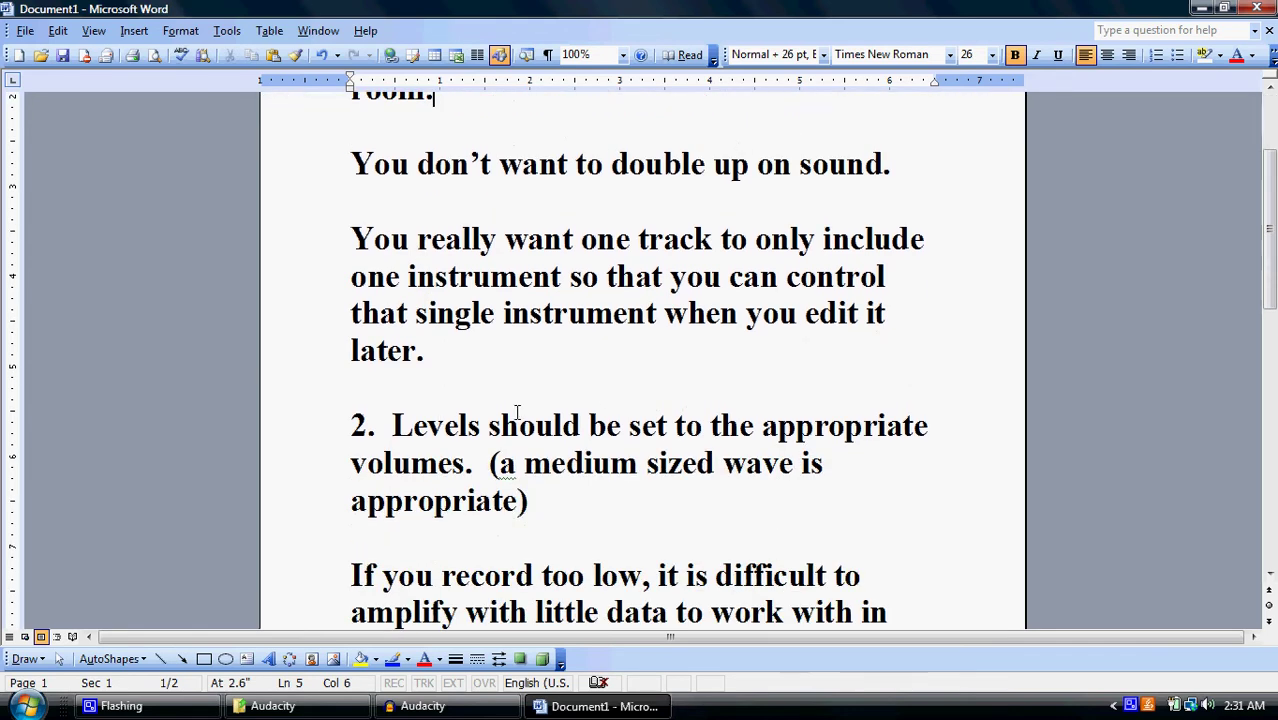
scroll(393, 426, down, 2)
drag(391, 336, 596, 425)
click(591, 418)
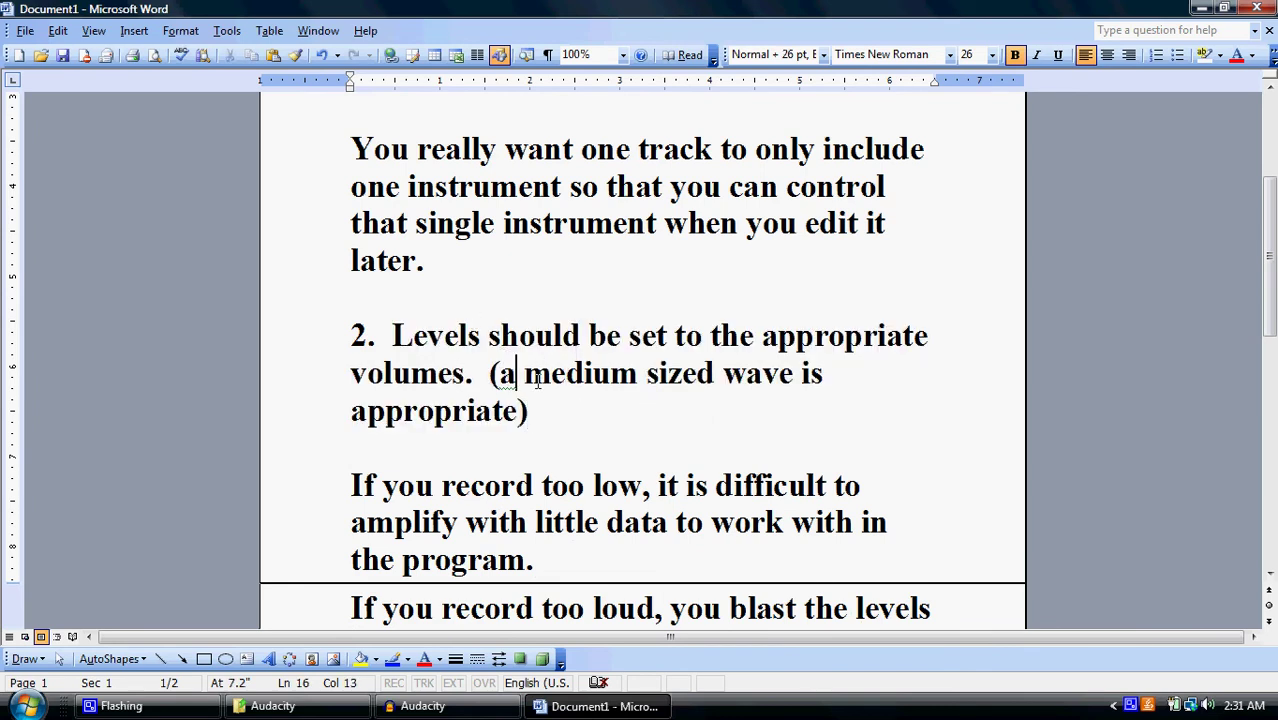
drag(518, 378, 574, 407)
click(585, 414)
scroll(517, 320, down, 1)
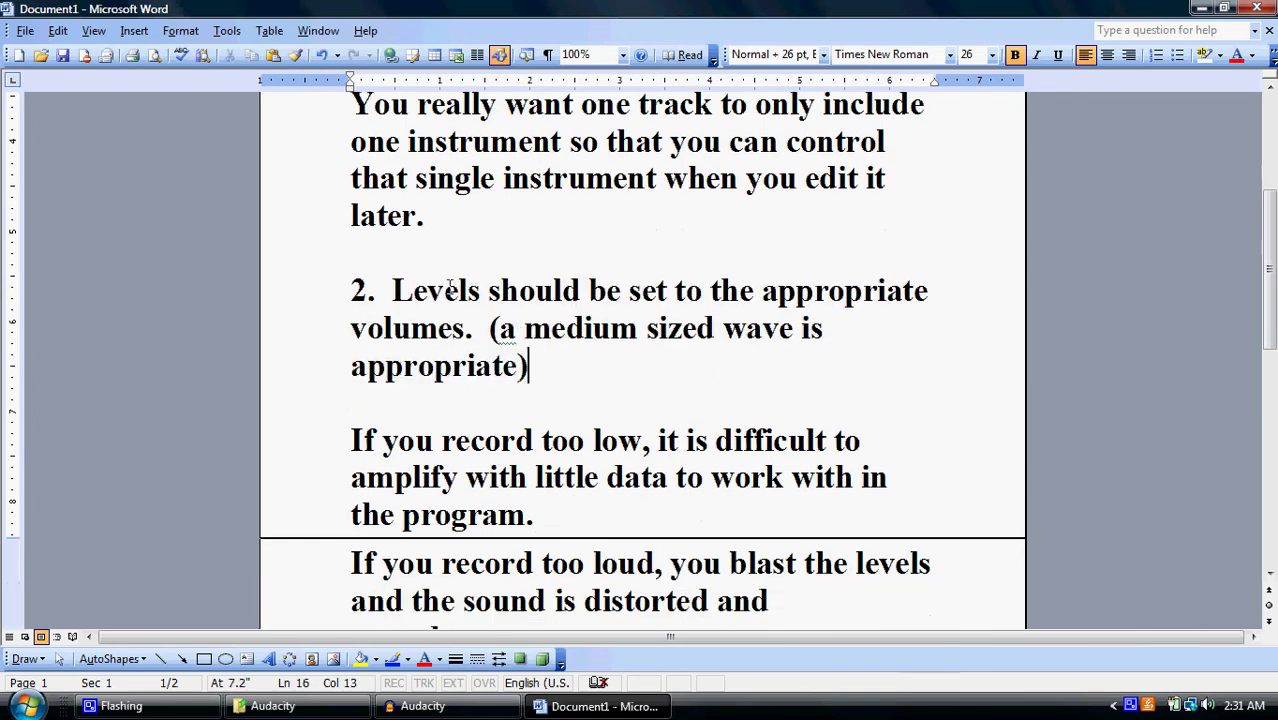
scroll(393, 310, down, 4)
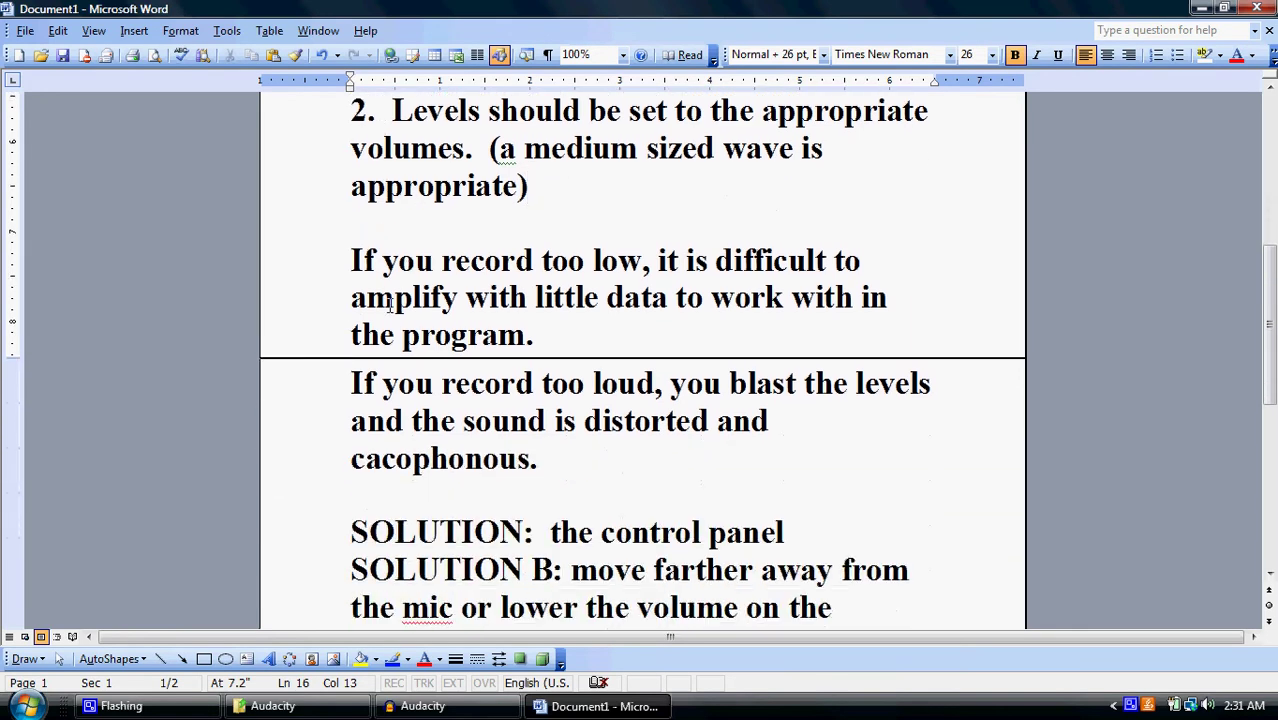
drag(343, 245, 608, 485)
click(608, 485)
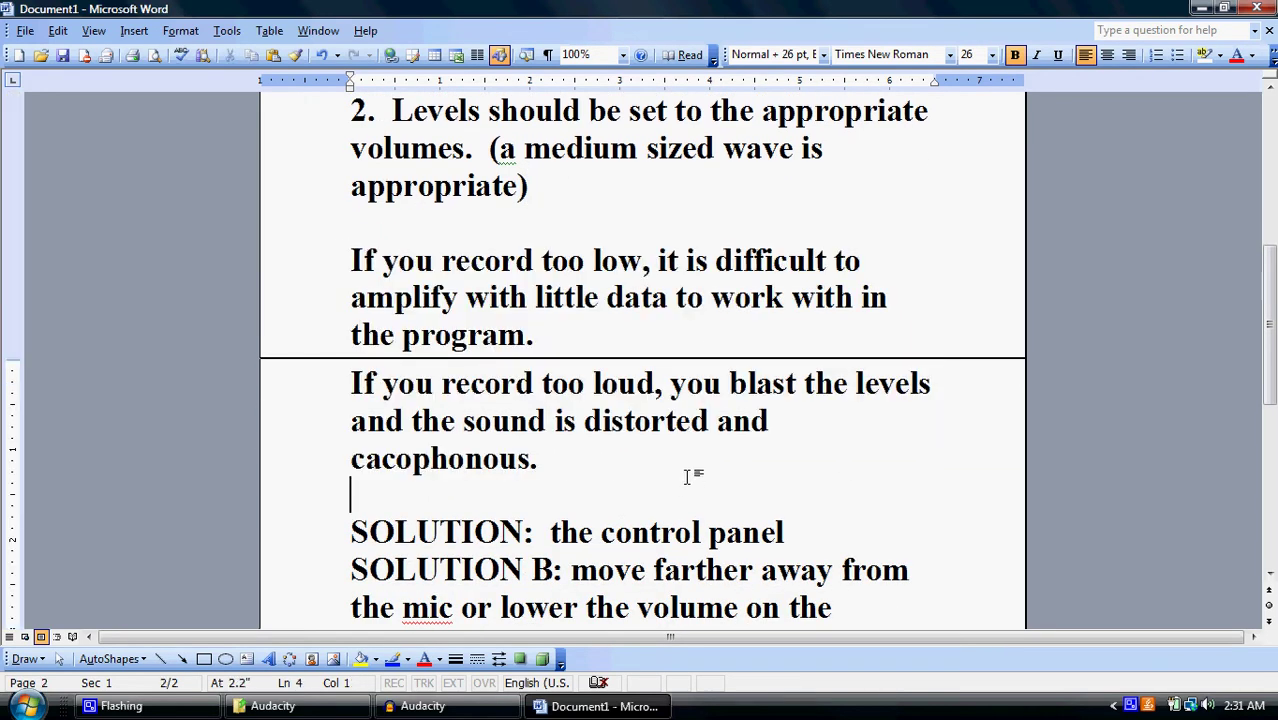
- Highlight the SOLUTION lines, items 3 and 4, and the TUNE YOUR INSTRUMENT! line
scroll(672, 418, down, 4)
drag(368, 350, 602, 480)
click(604, 480)
scroll(690, 452, down, 3)
scroll(690, 452, down, 3)
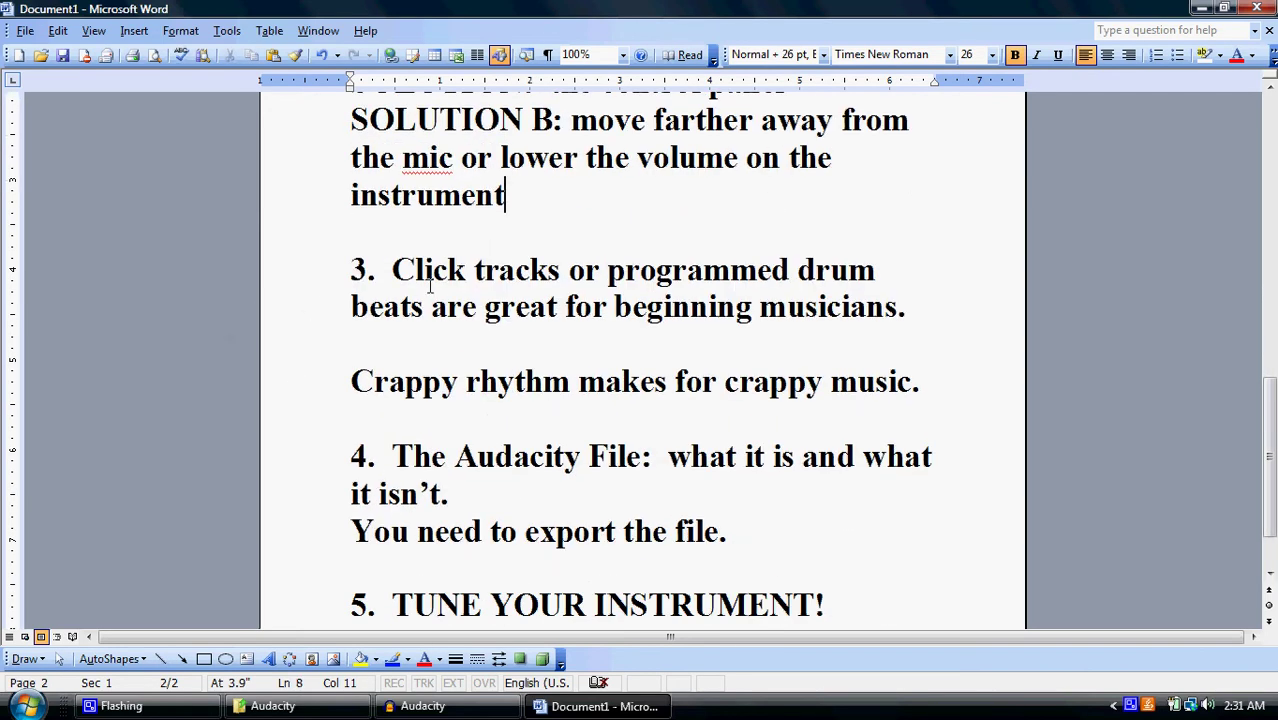
scroll(411, 280, down, 2)
drag(357, 166, 802, 432)
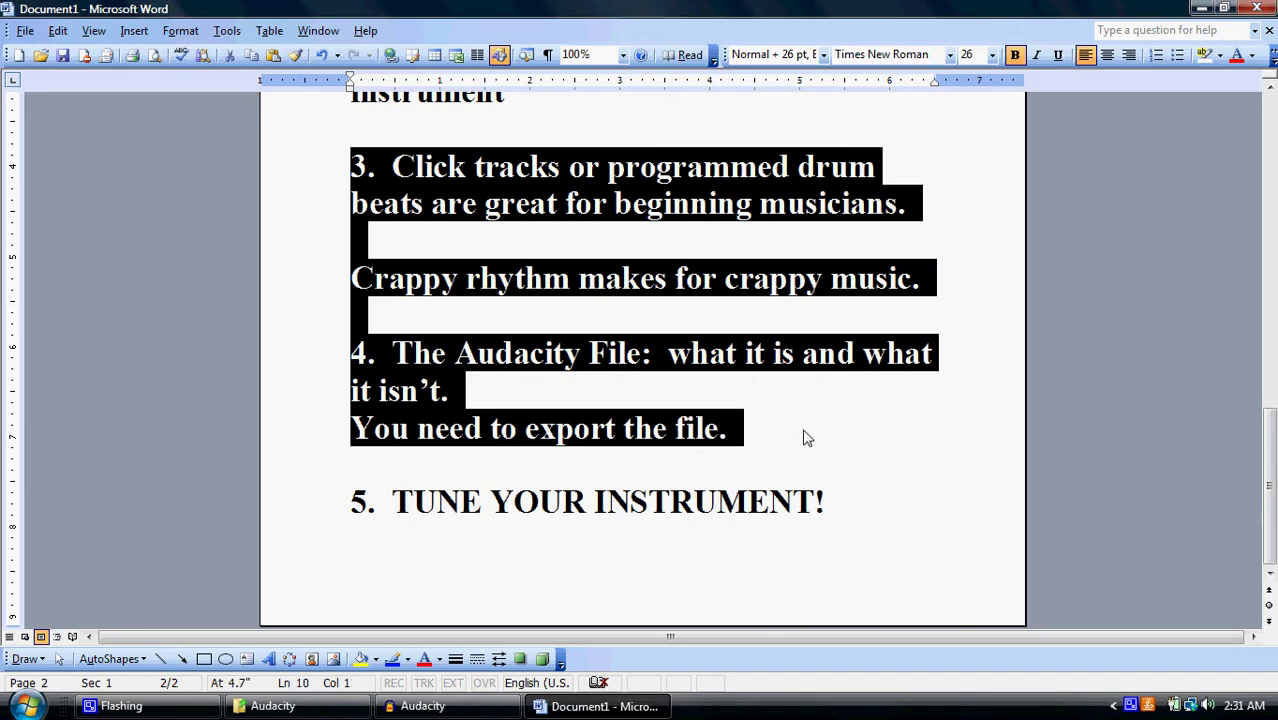
click(436, 500)
drag(884, 512, 278, 505)
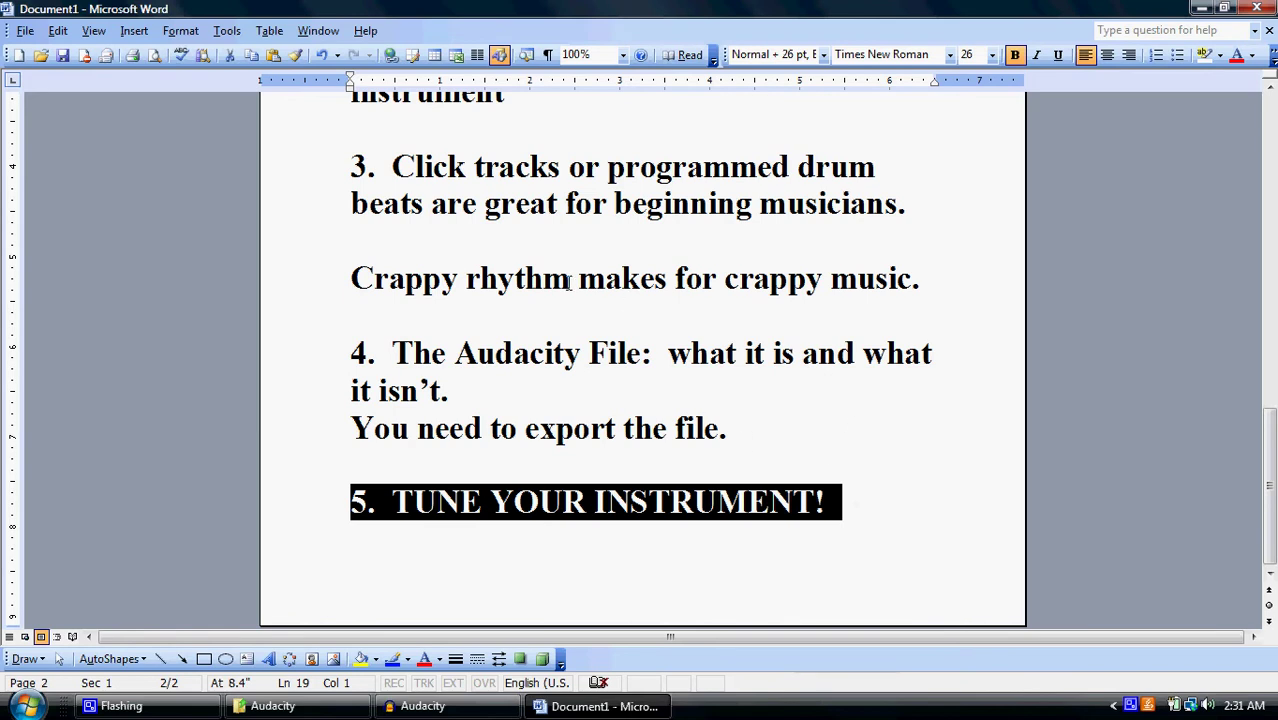
drag(349, 167, 795, 429)
click(591, 203)
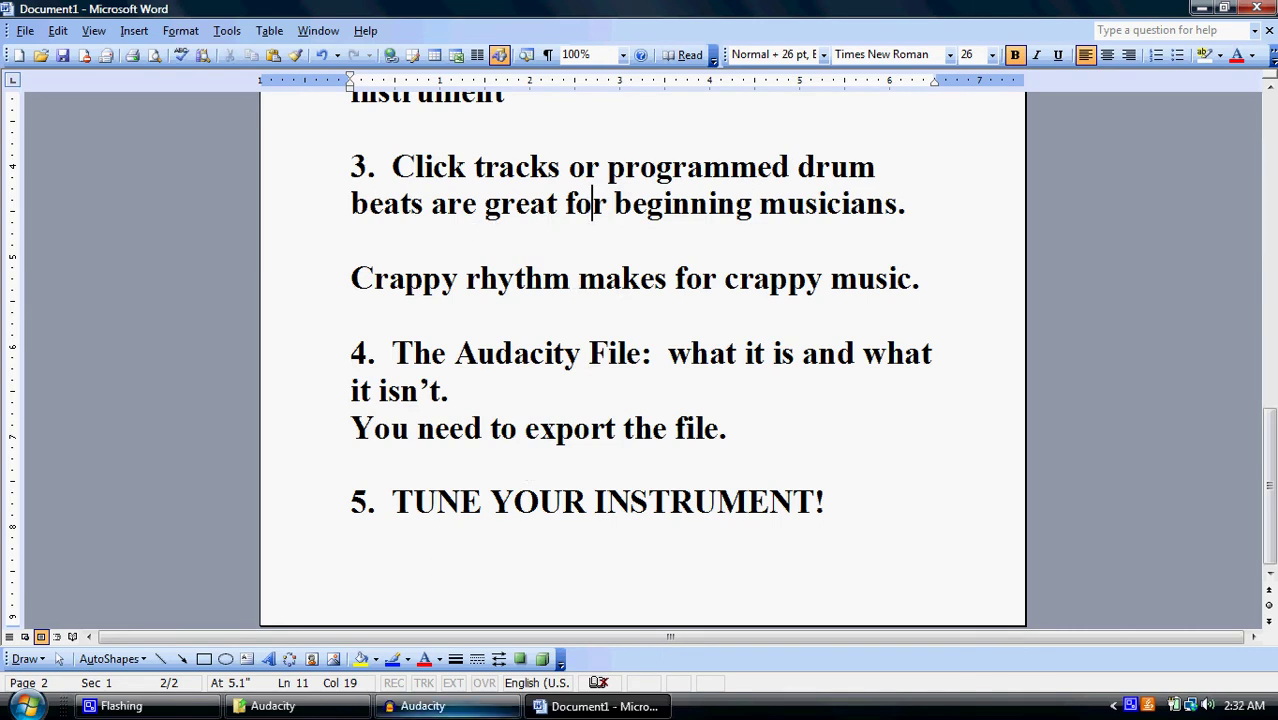
- In Audacity, replace the recorded track with a 32-second 120 BPM click track and play it
click(423, 706)
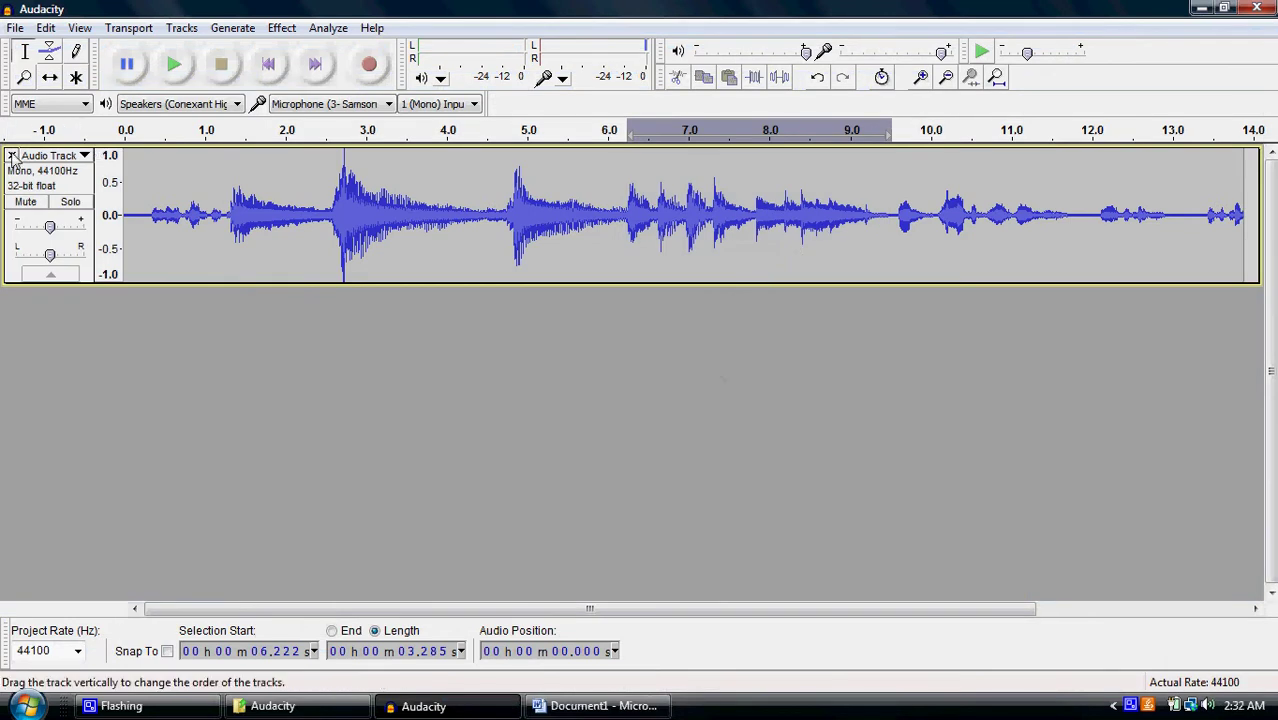
click(11, 155)
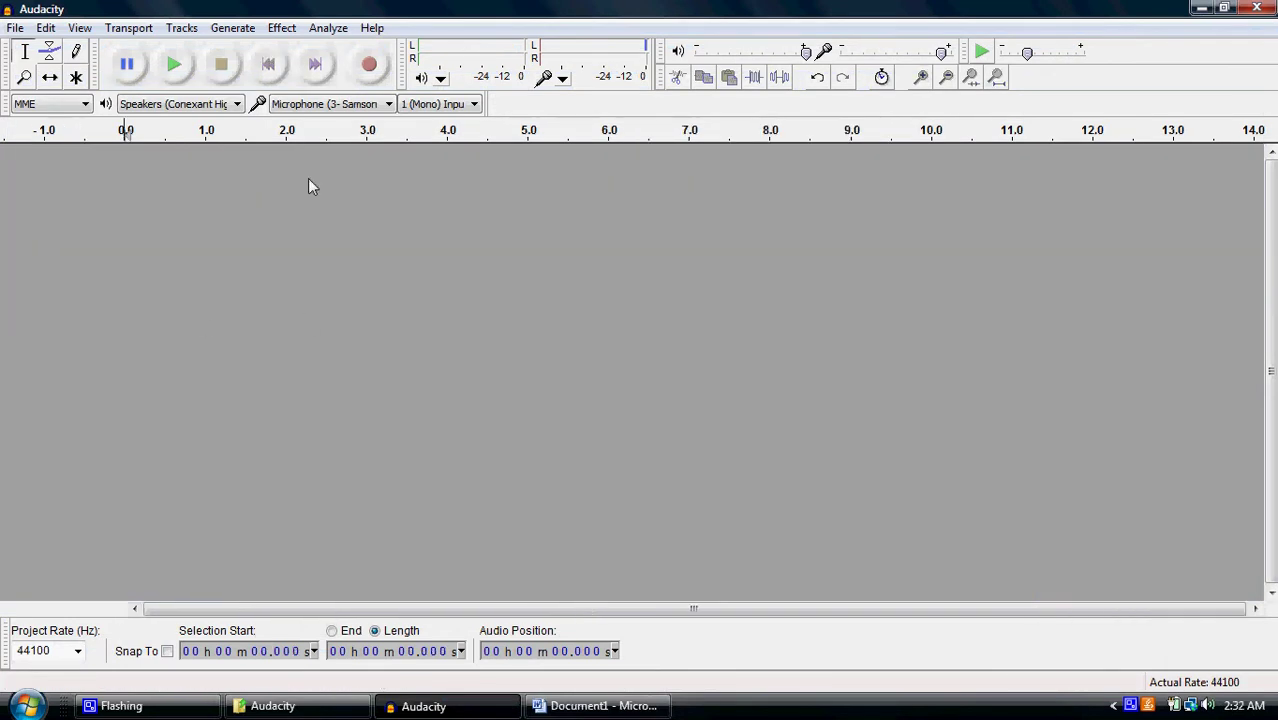
click(229, 28)
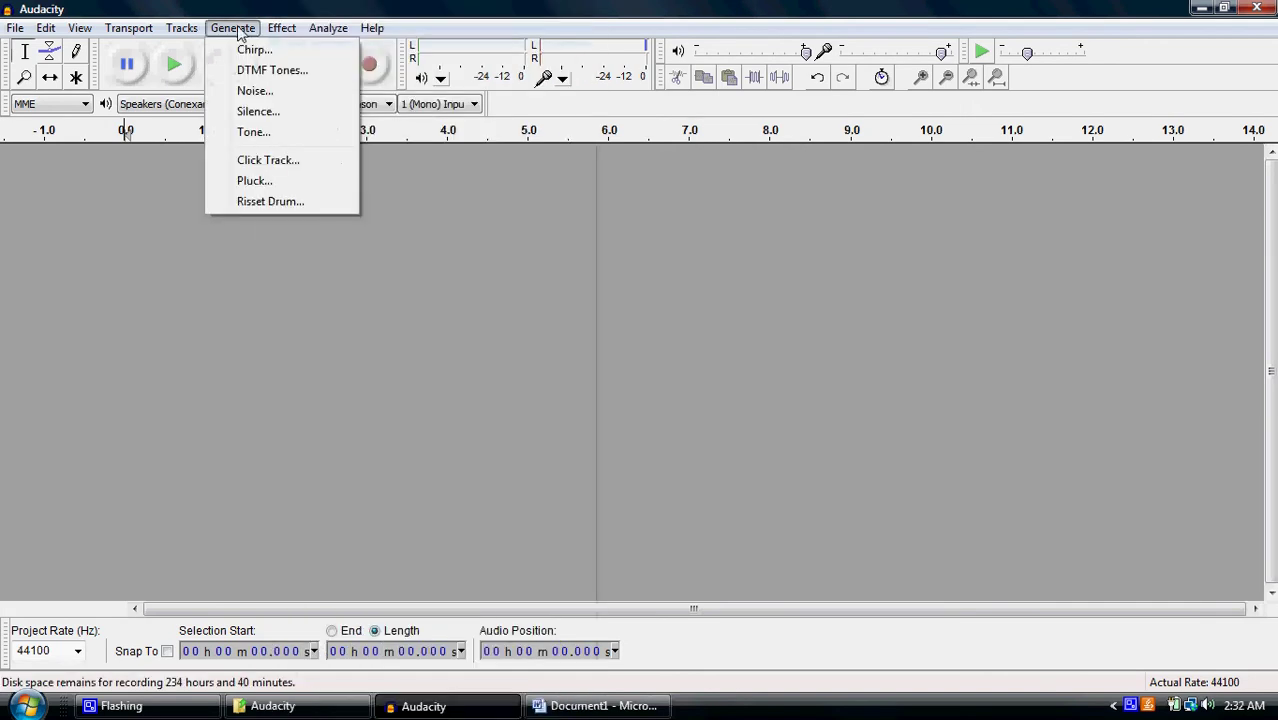
click(290, 160)
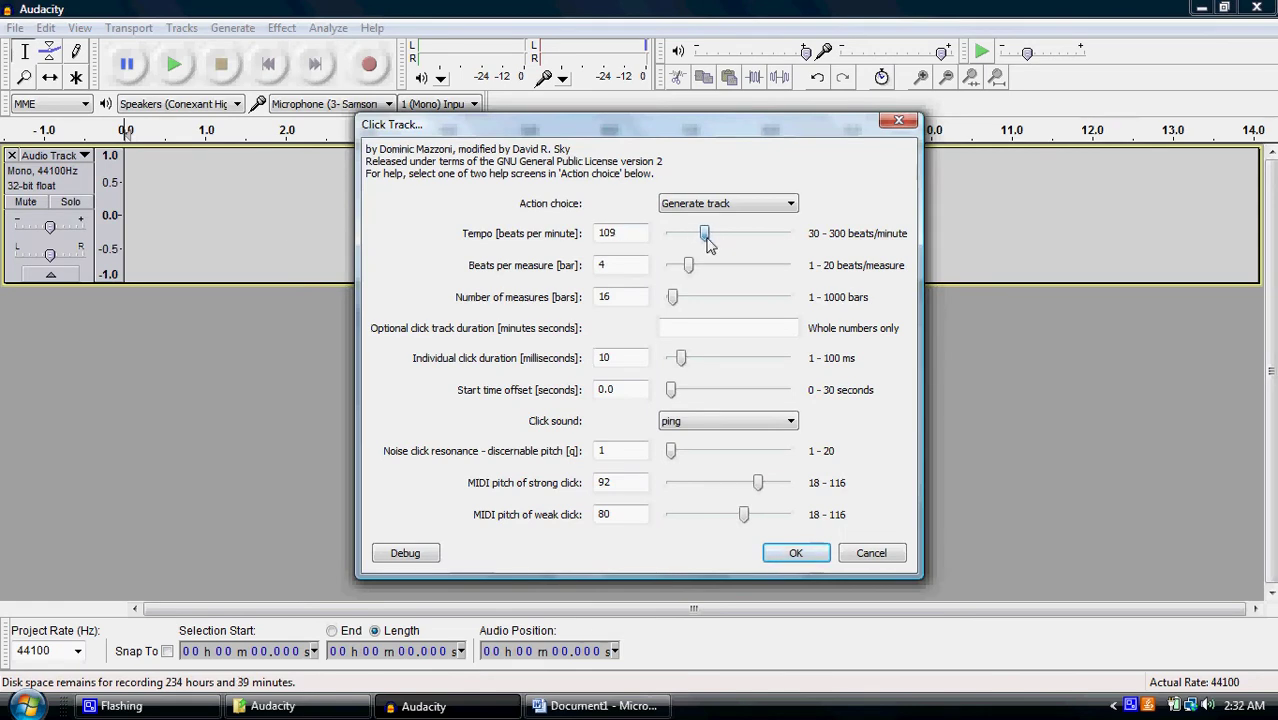
click(797, 553)
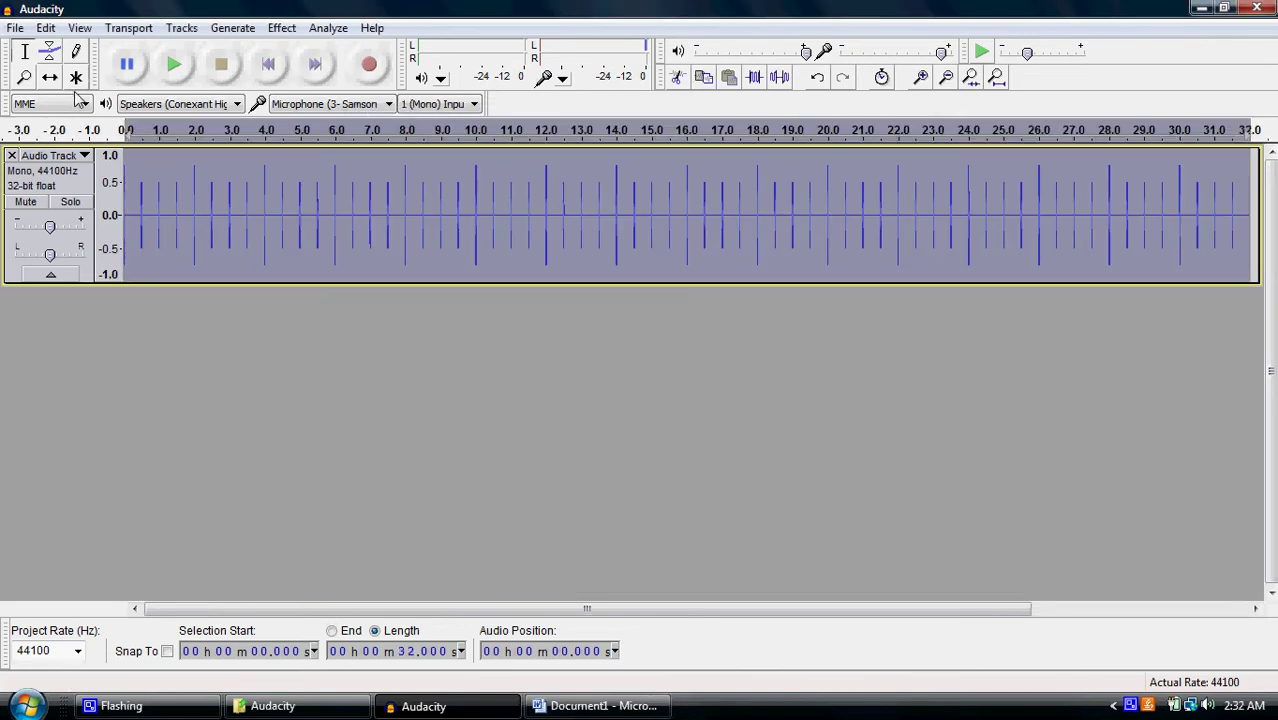
click(182, 61)
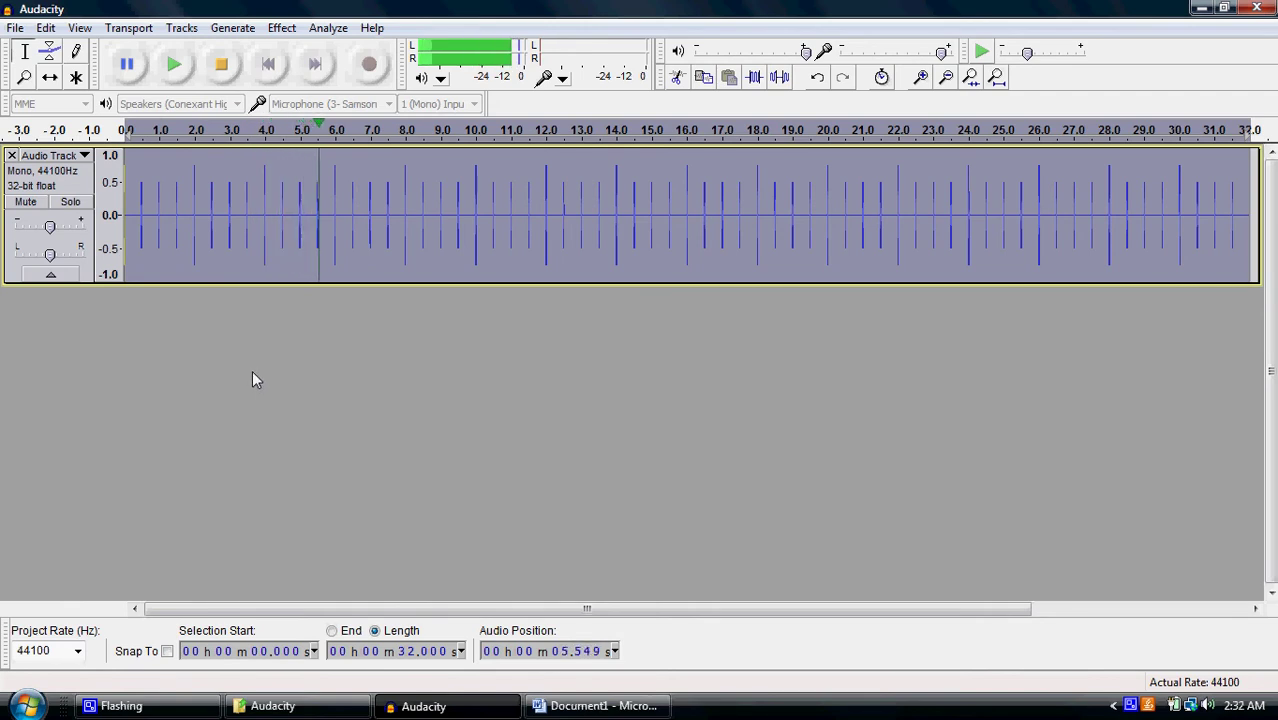
- Replace the click track with a 105 BPM one, 36.571 seconds long, and play it
click(222, 63)
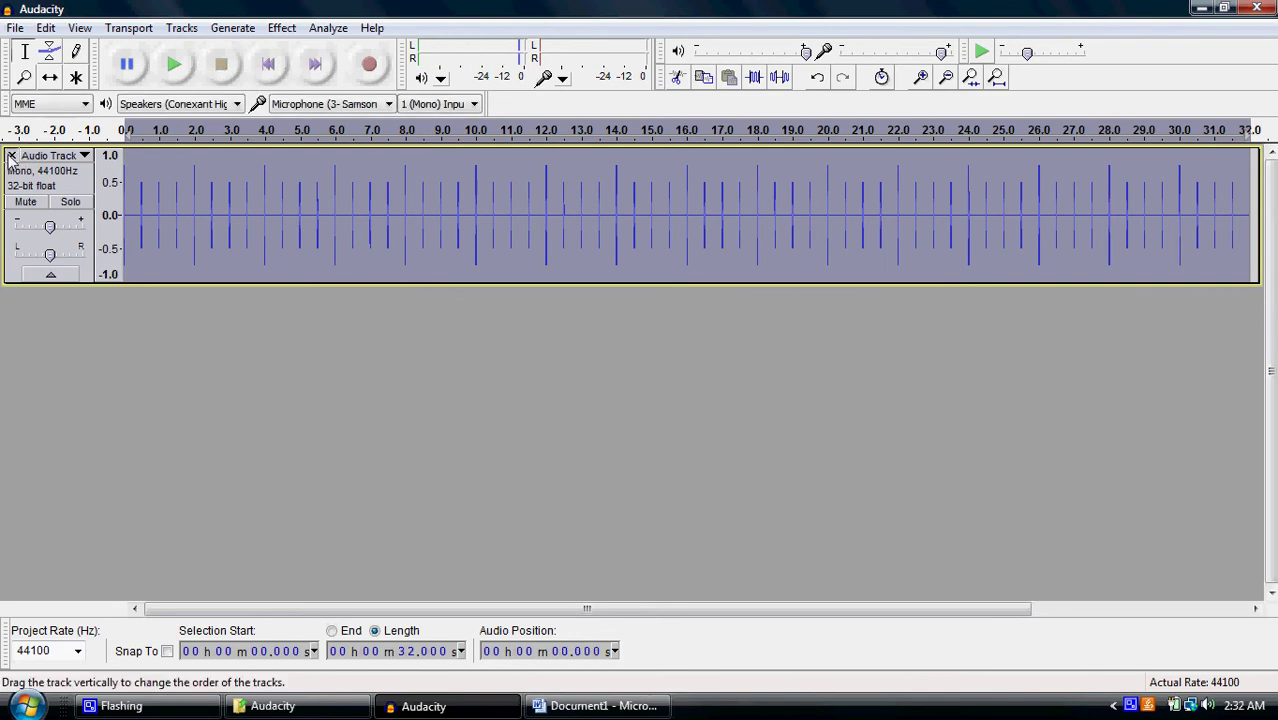
click(13, 156)
click(282, 28)
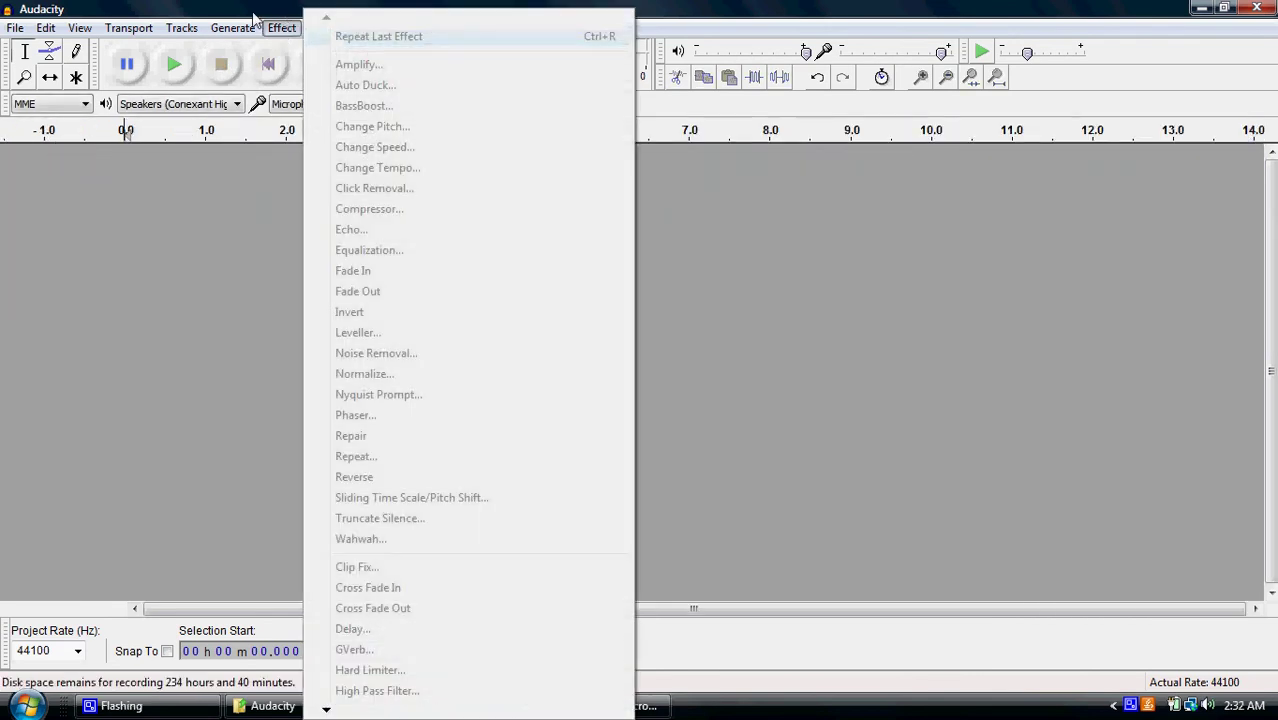
click(233, 28)
click(285, 160)
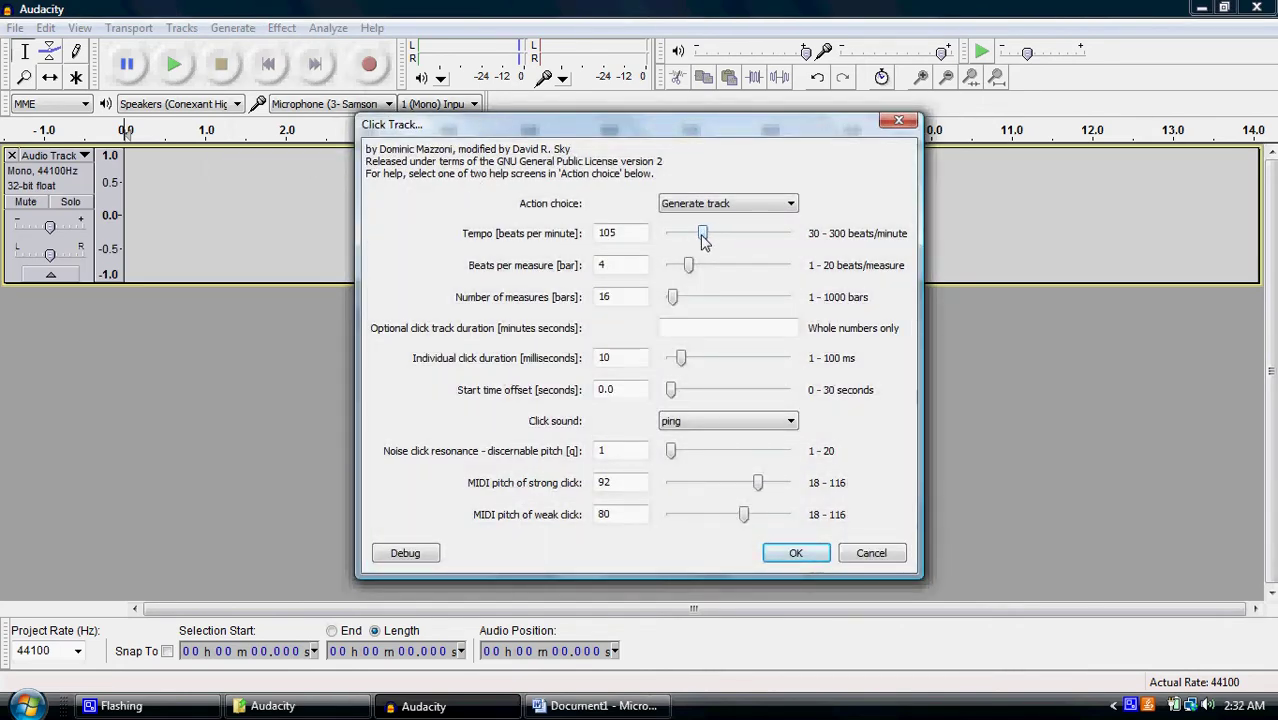
click(796, 553)
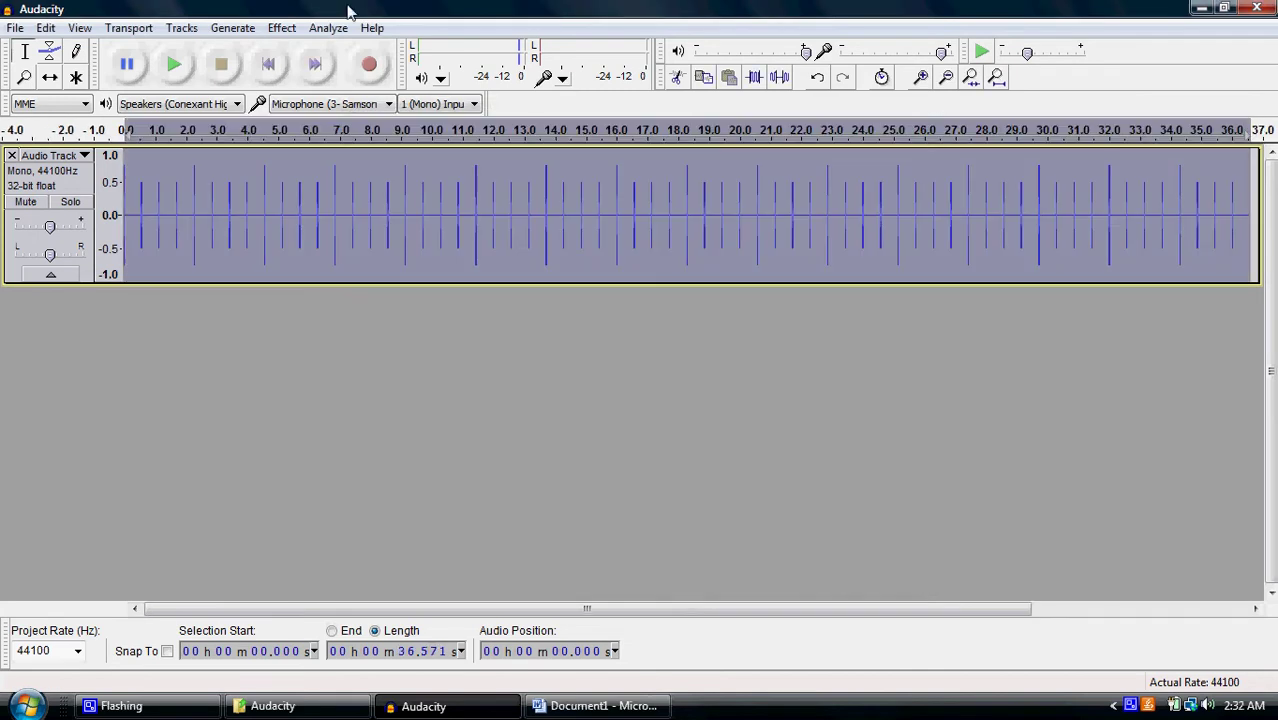
click(178, 70)
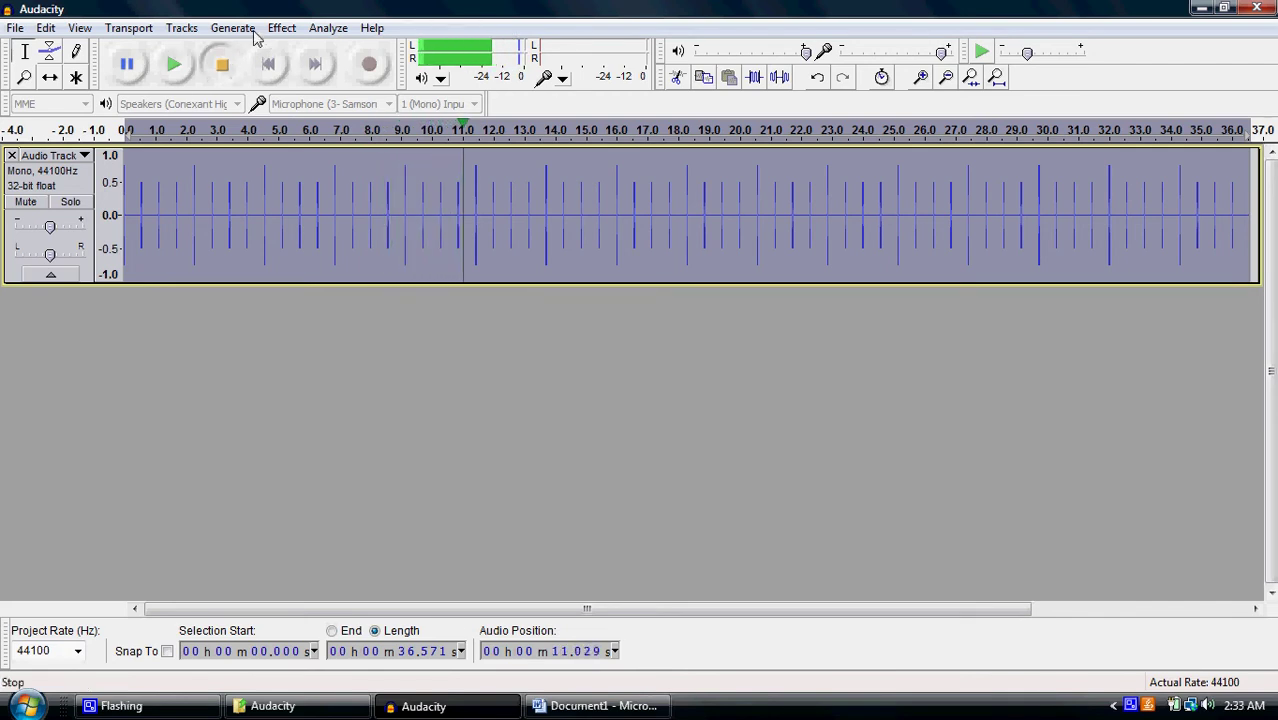
- Regenerate the click track at 91 BPM, 42.195 seconds long, and play it through
click(221, 64)
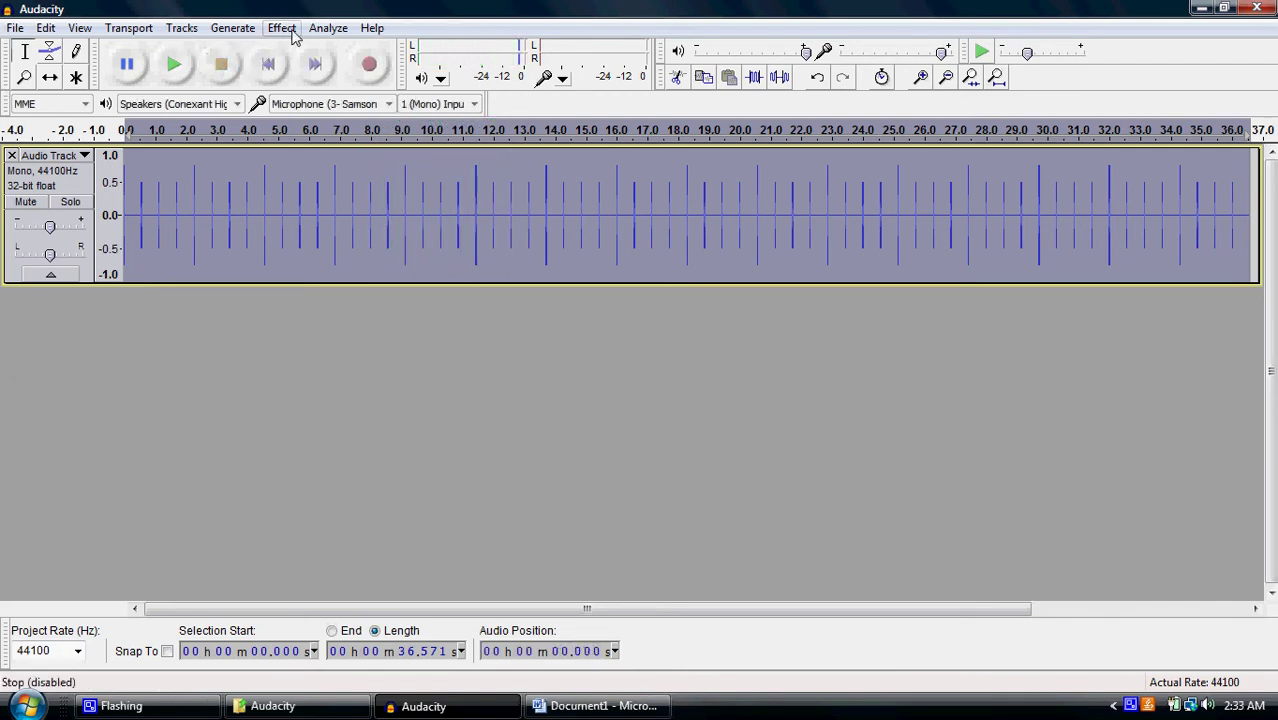
click(290, 31)
click(12, 157)
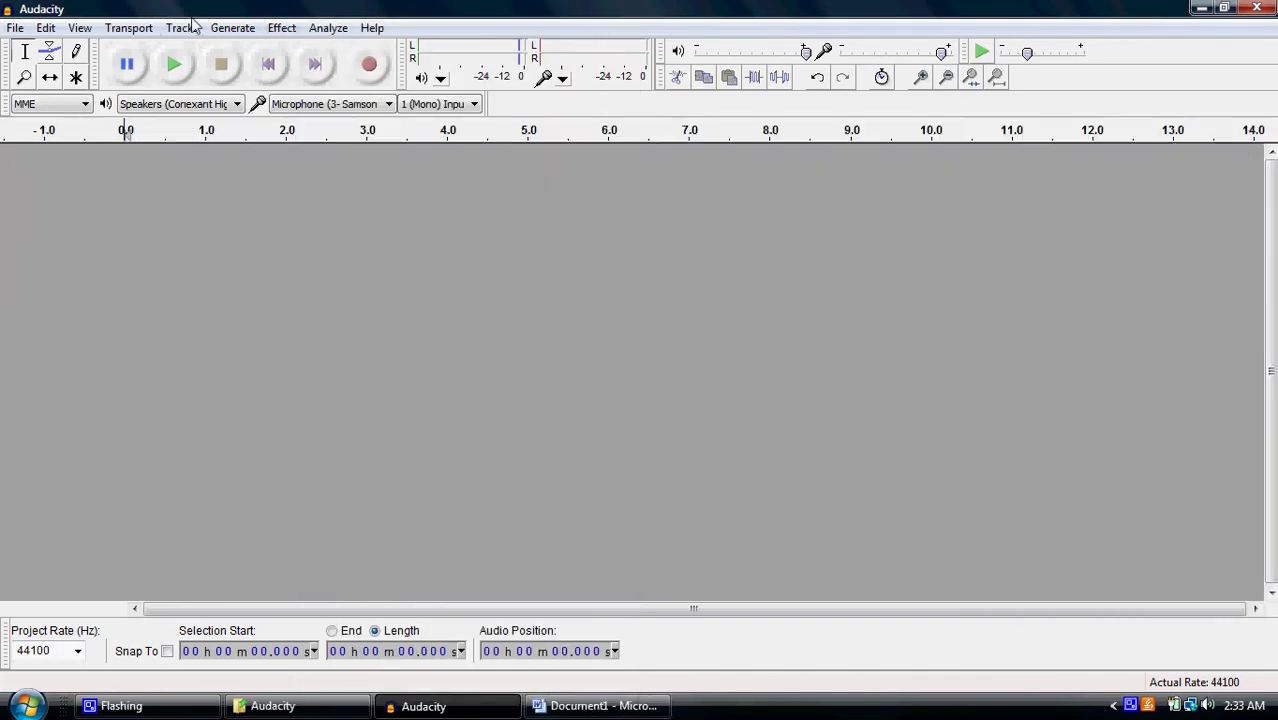
click(230, 27)
click(278, 160)
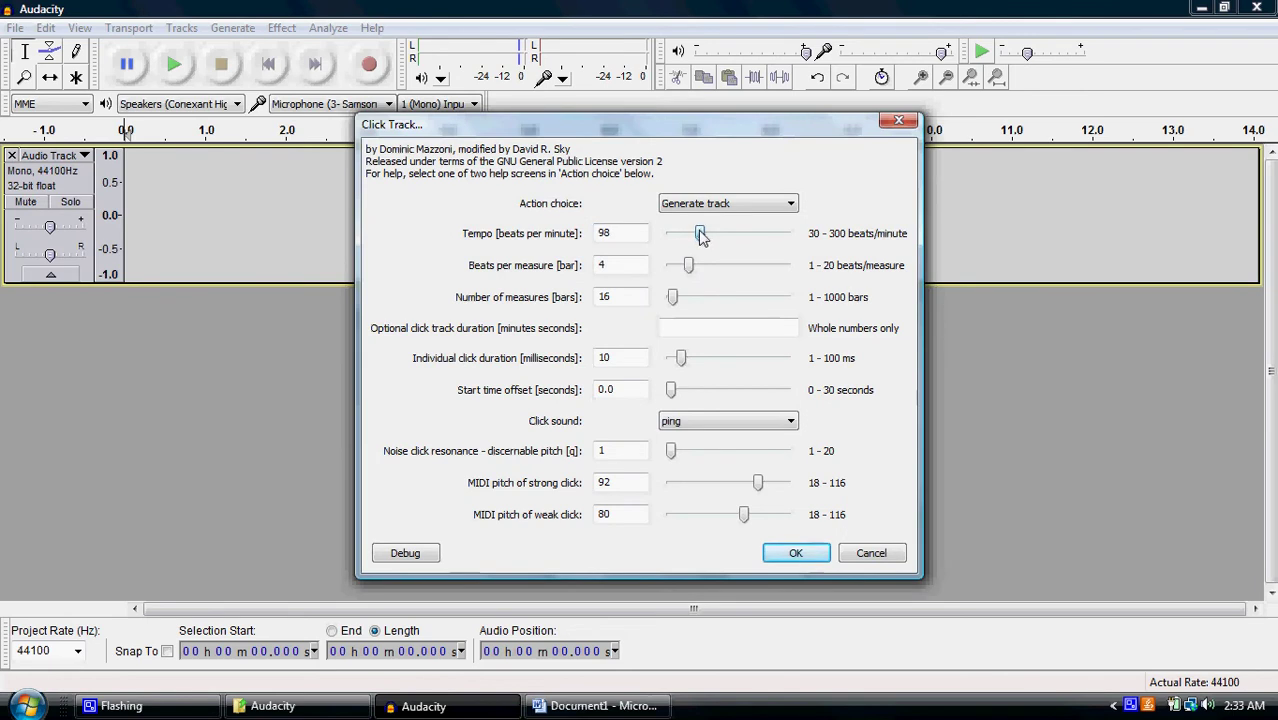
click(800, 555)
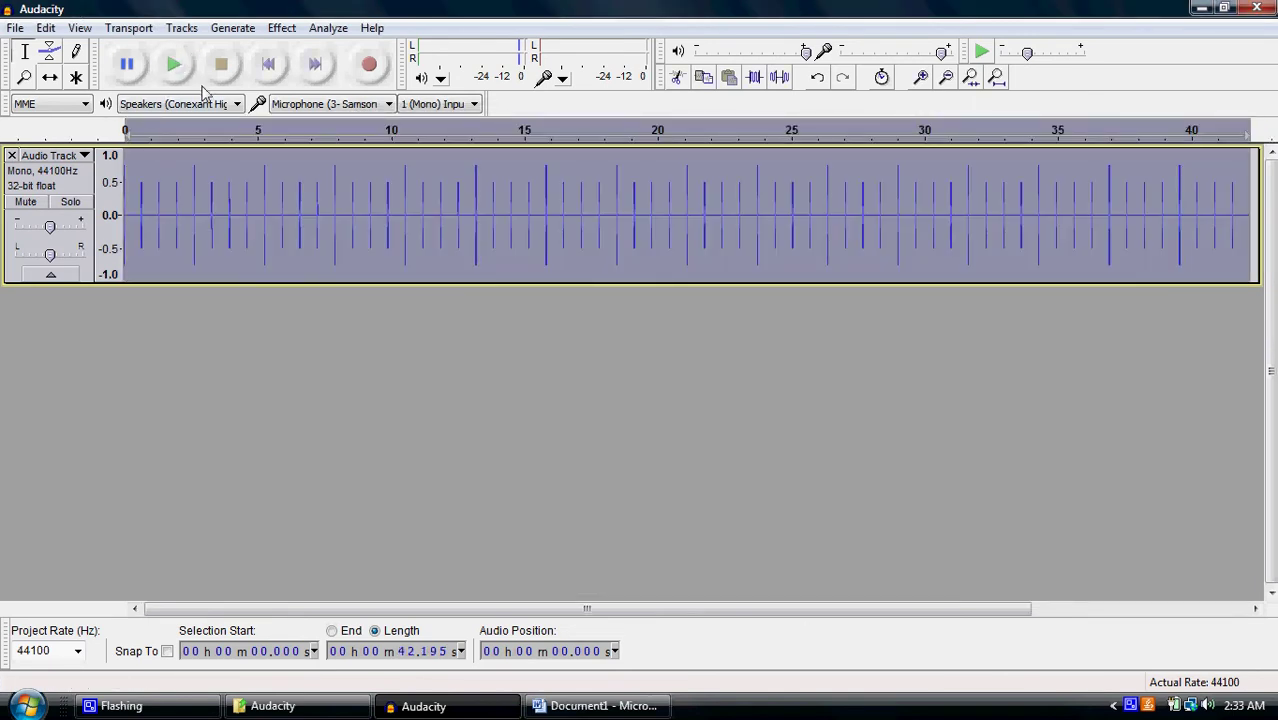
click(181, 27)
click(173, 64)
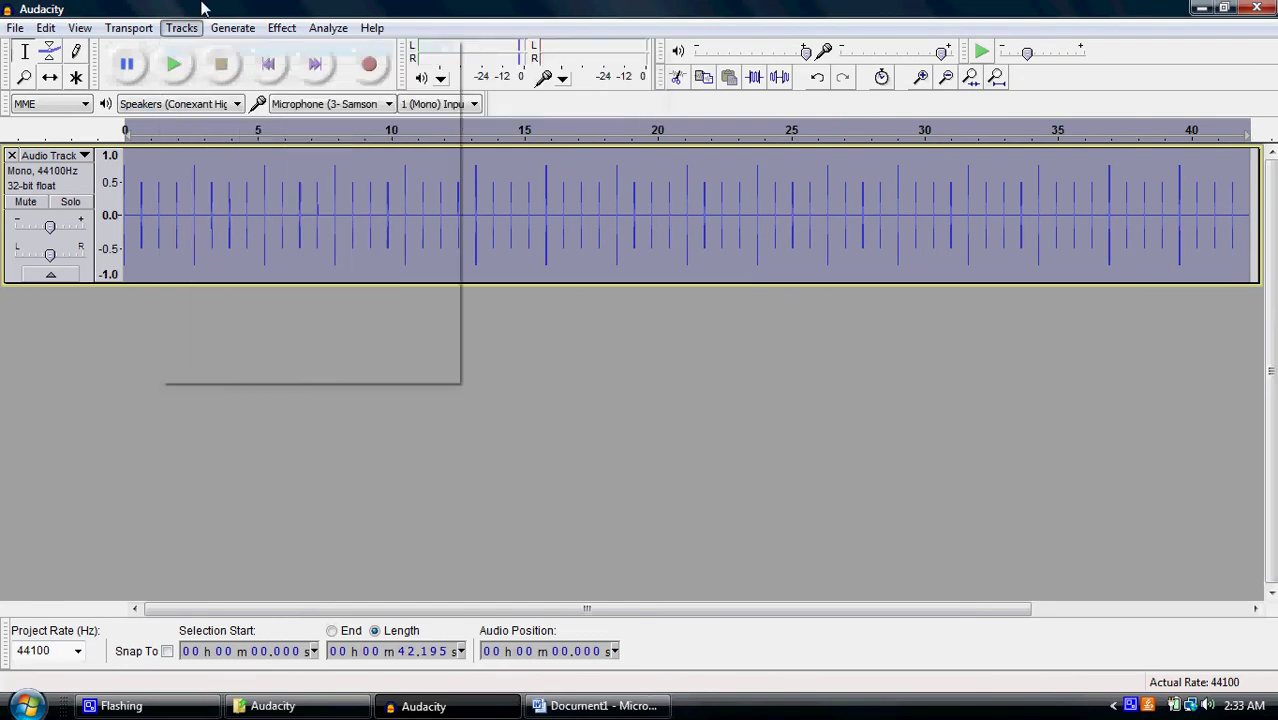
click(173, 64)
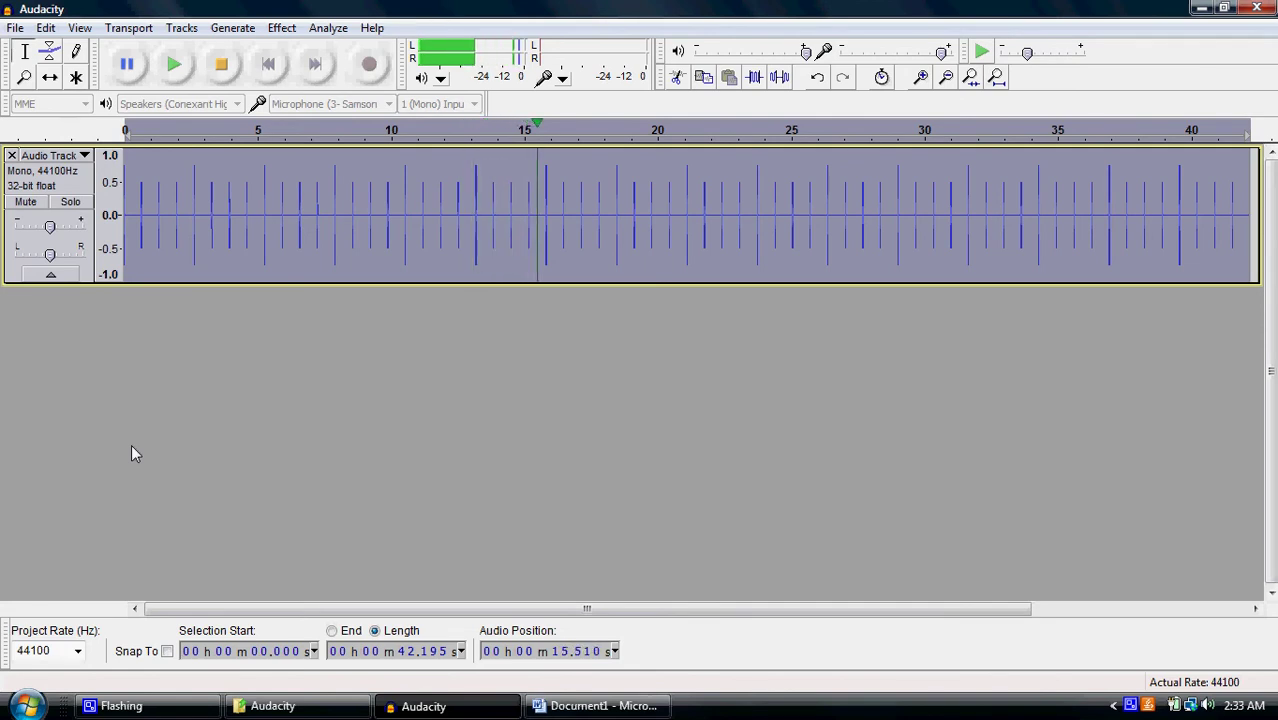
click(221, 64)
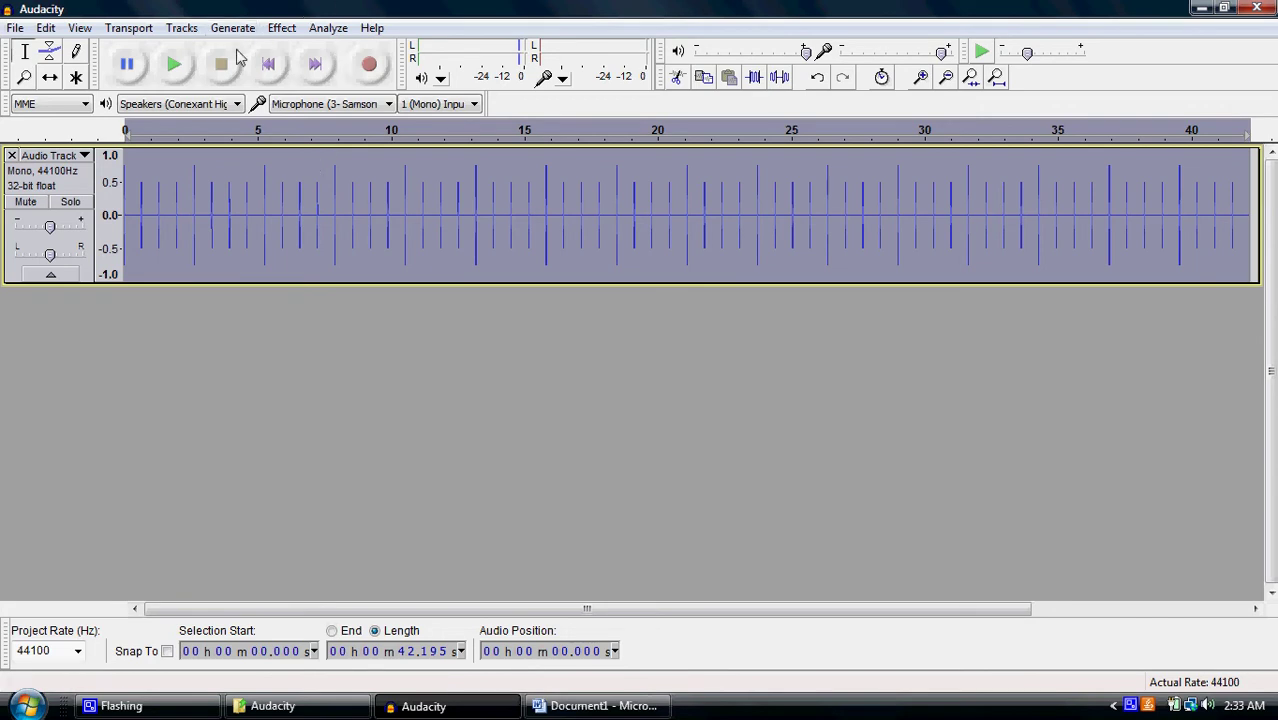
- Rewind the playhead to the start of the project
click(270, 66)
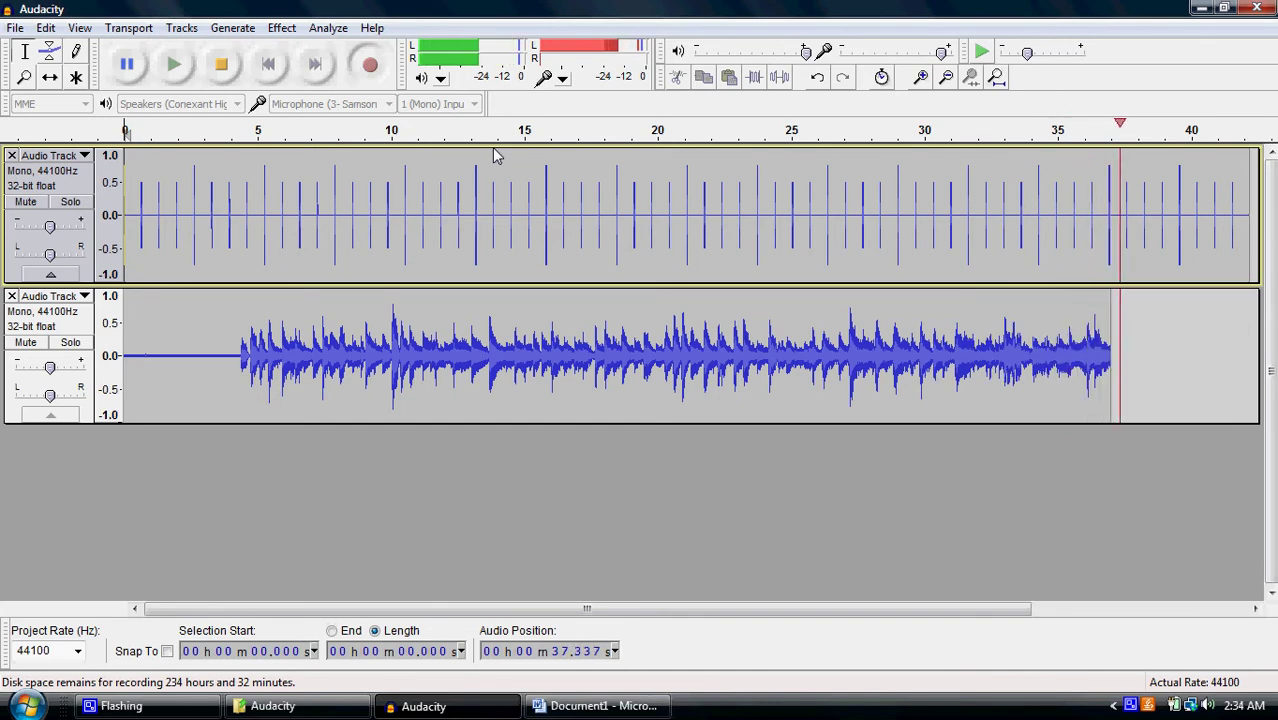
click(224, 68)
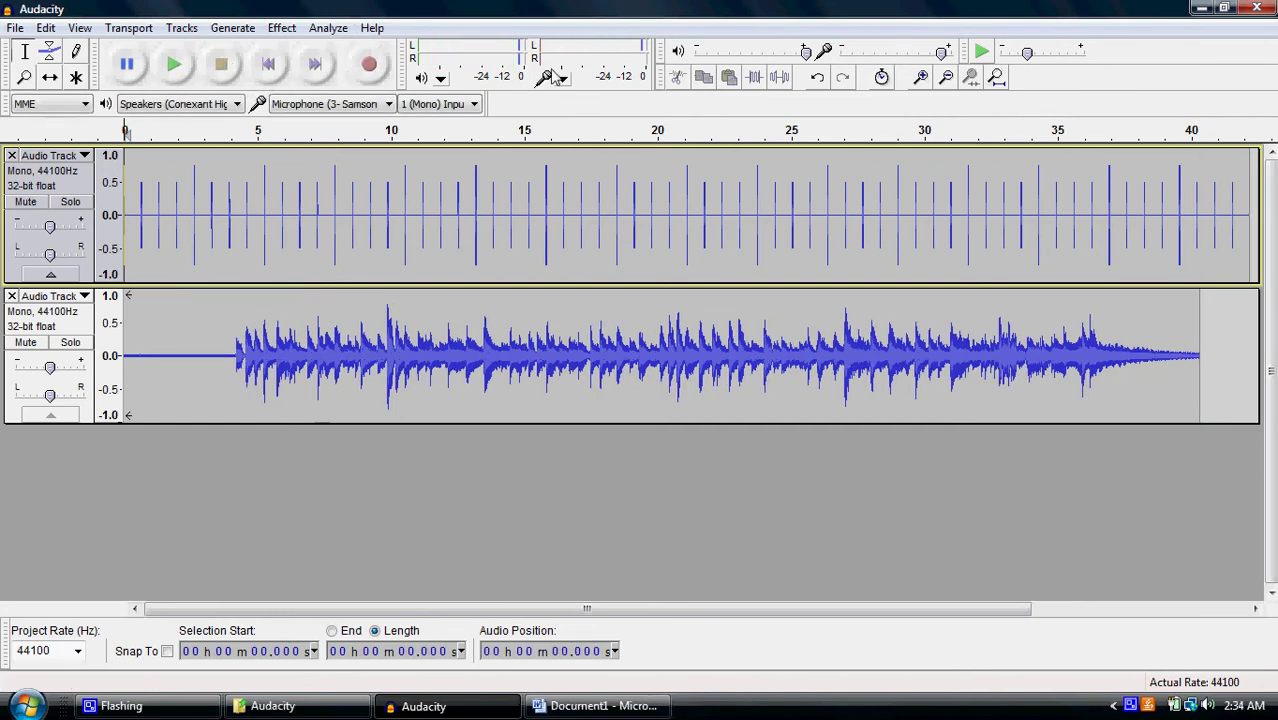
click(186, 335)
click(221, 322)
key(space)
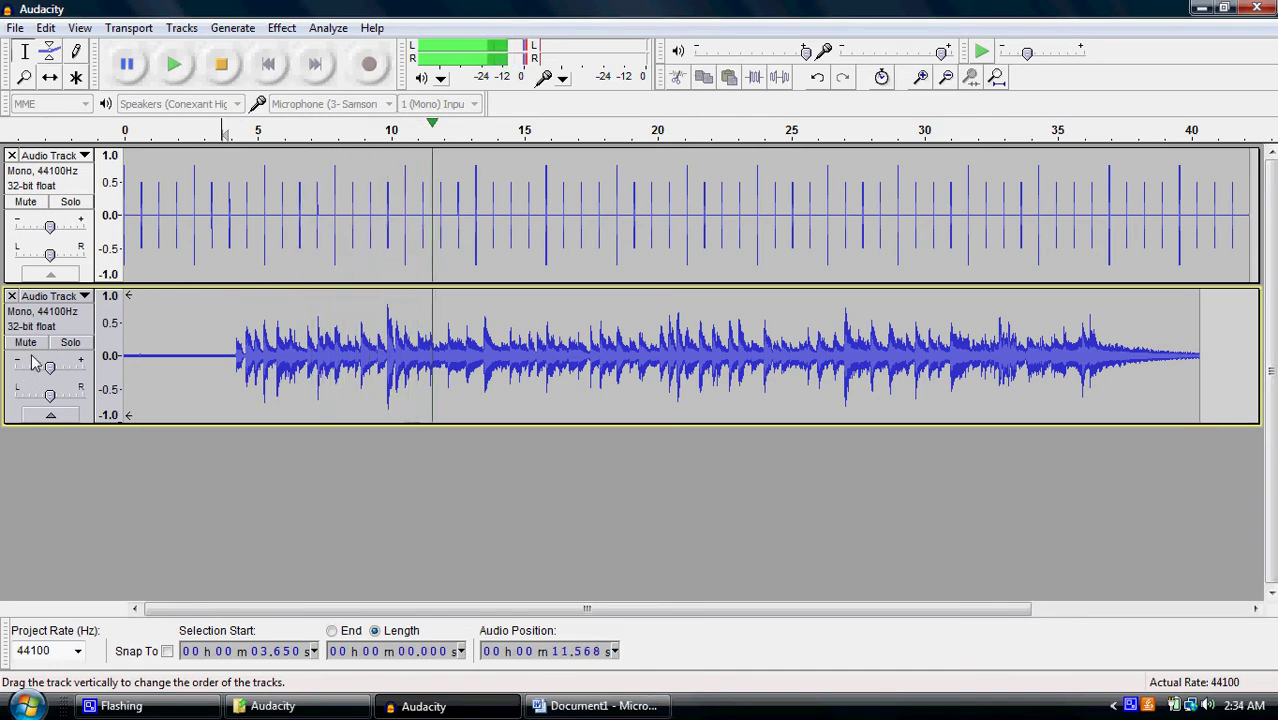
click(222, 65)
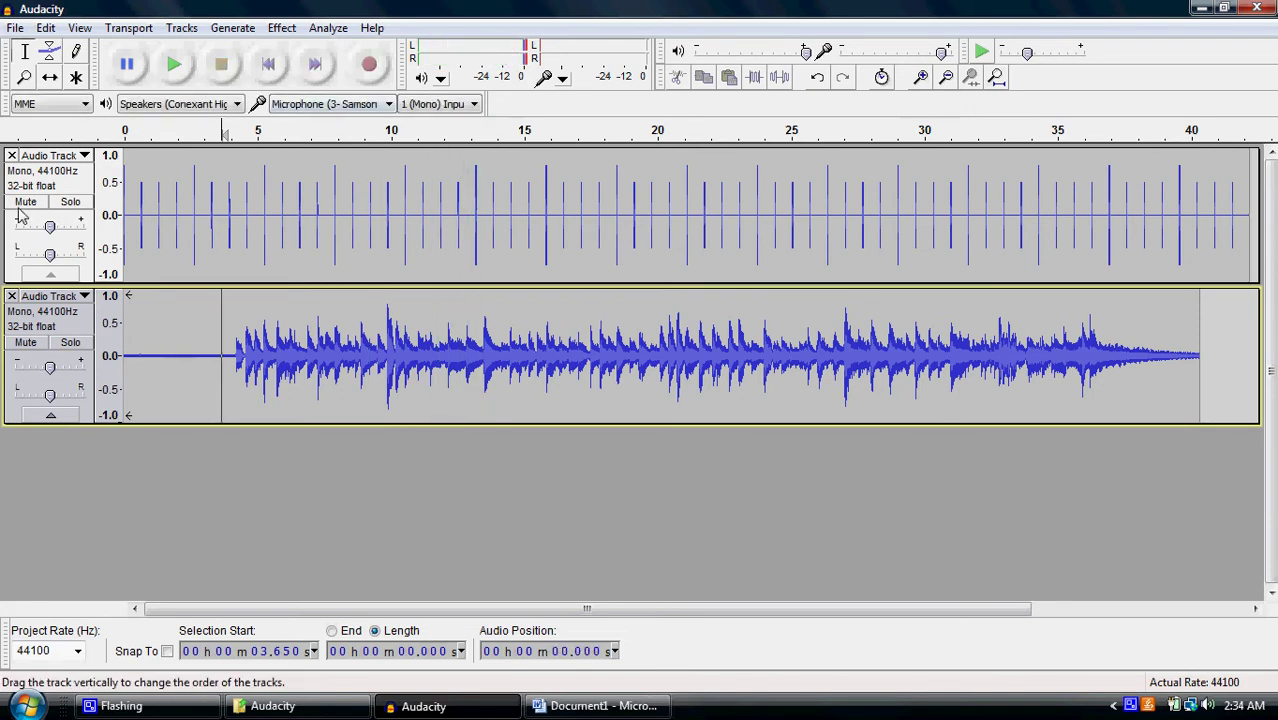
click(24, 206)
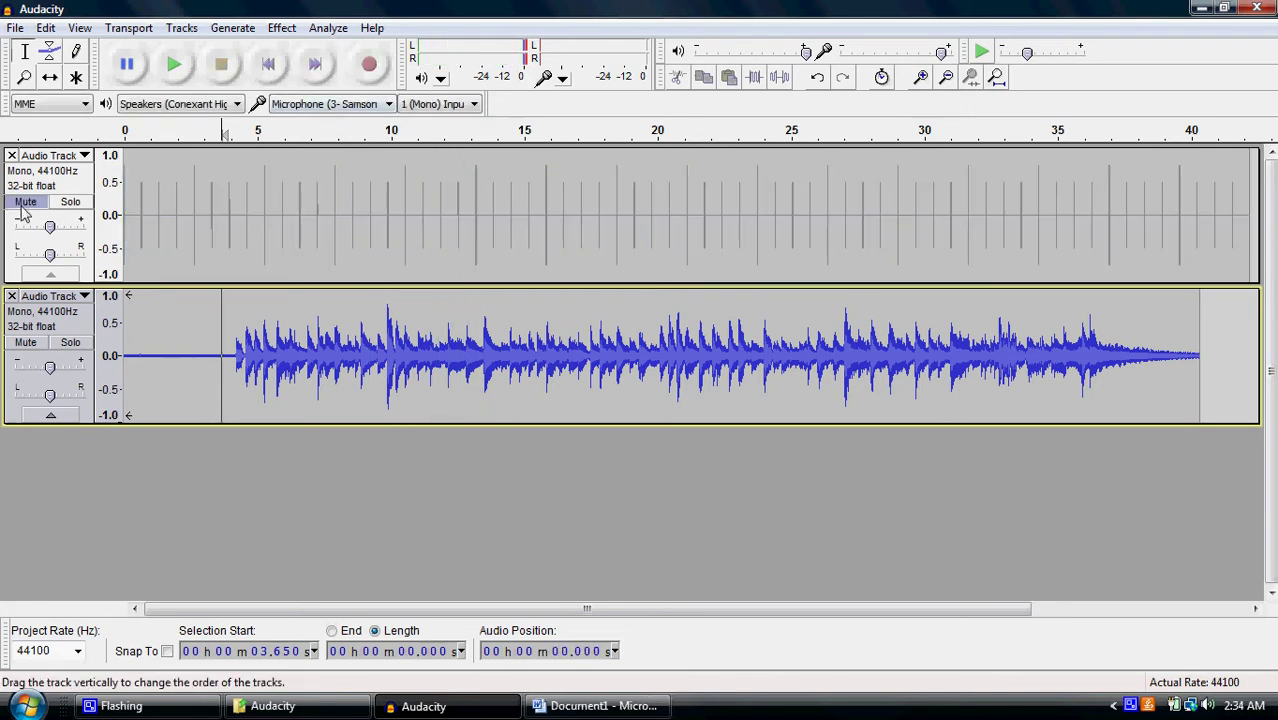
click(175, 64)
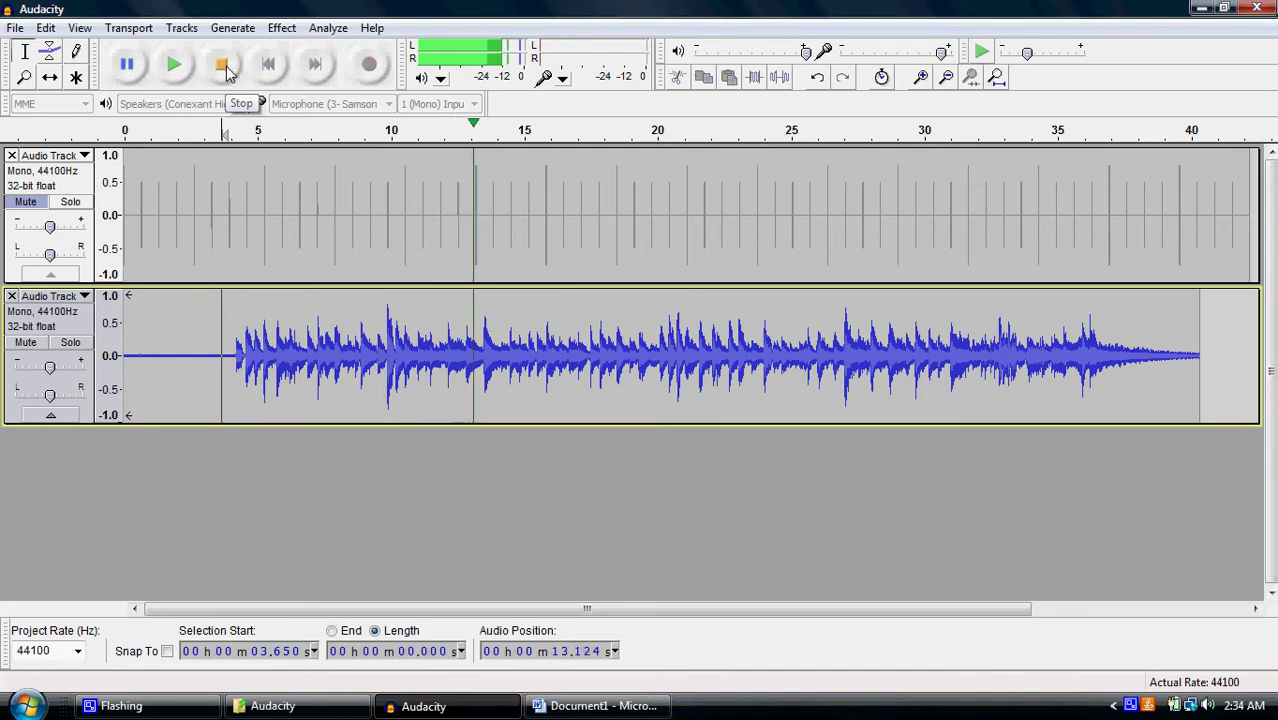
click(224, 66)
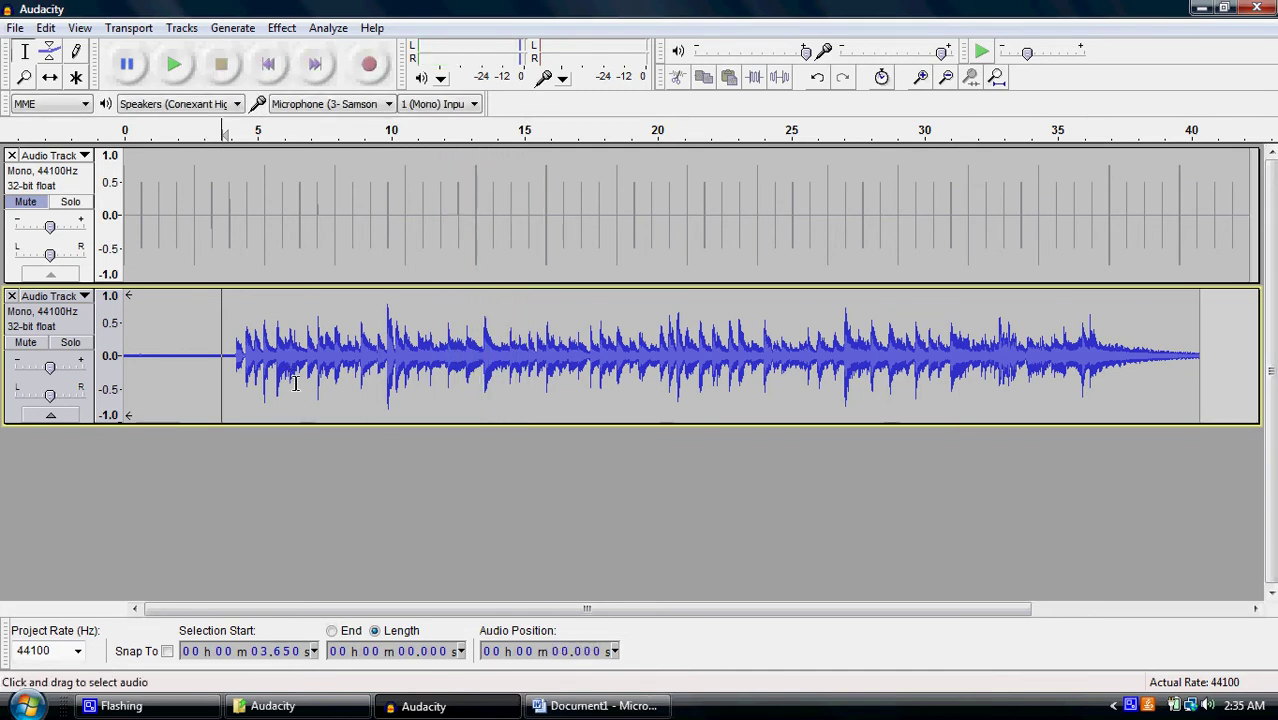
click(27, 203)
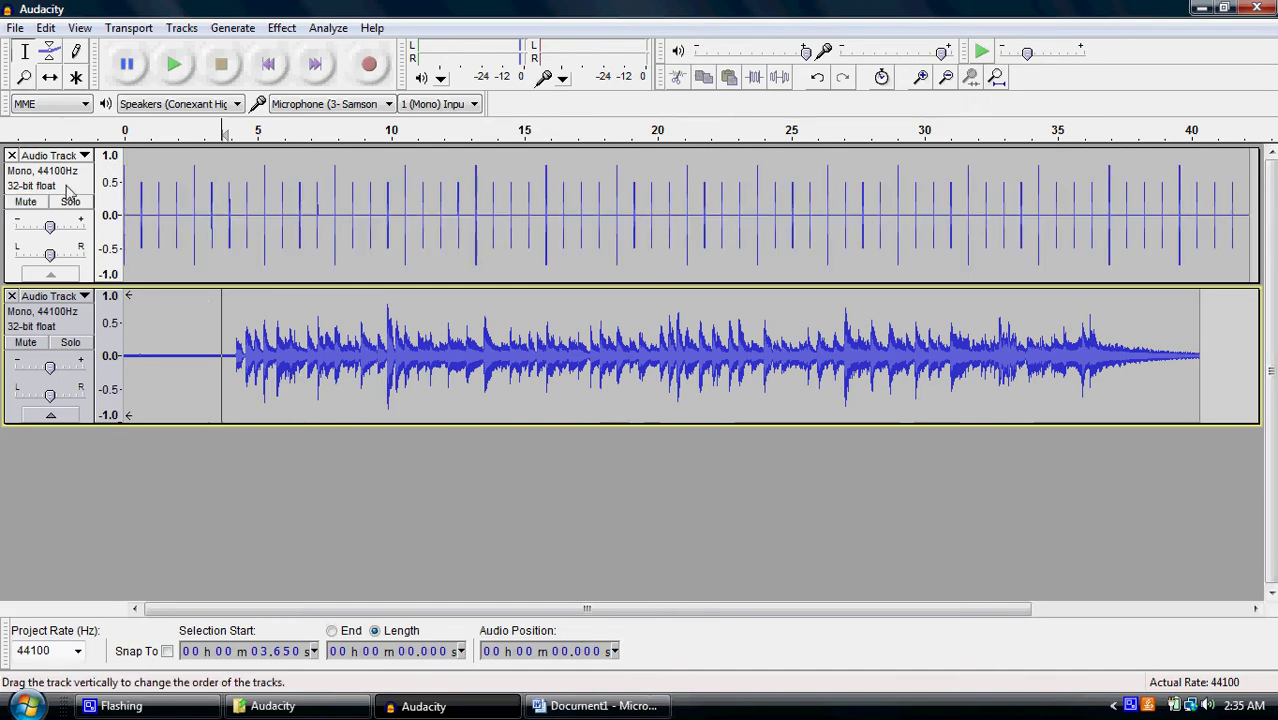
click(268, 66)
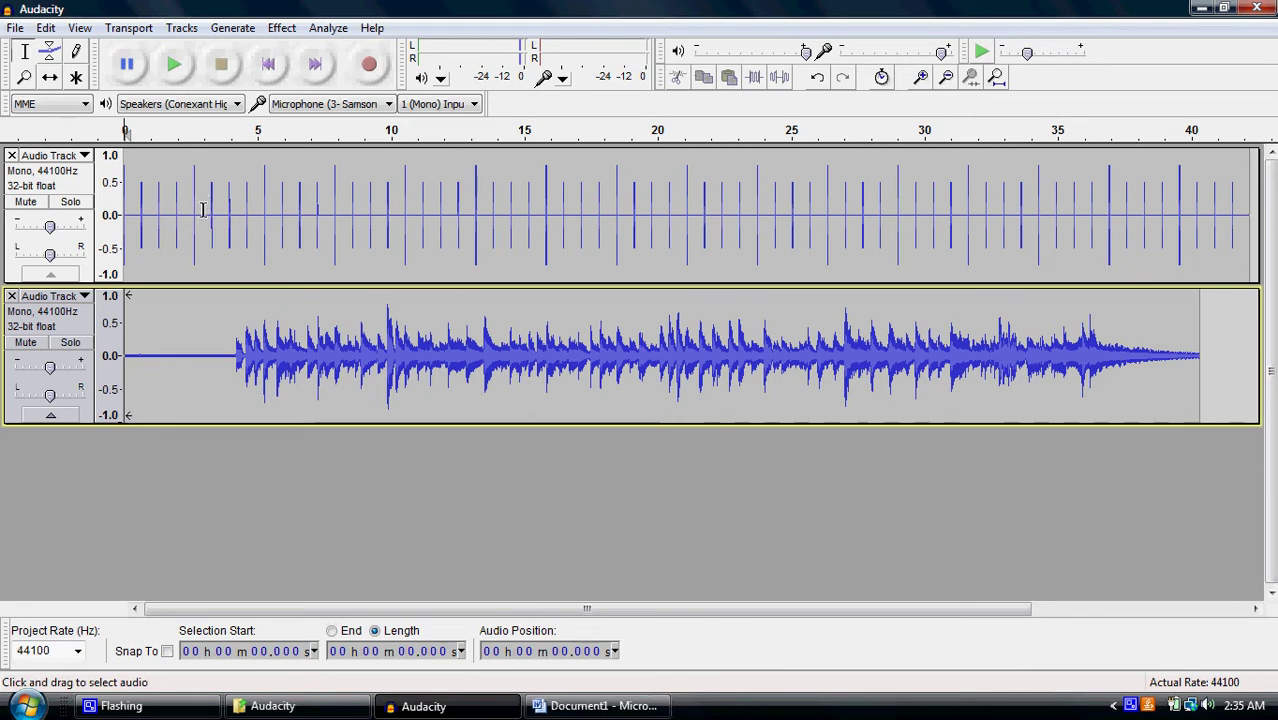
- Record a second take onto a new third track from about 3.58 s to near 43 s
click(221, 297)
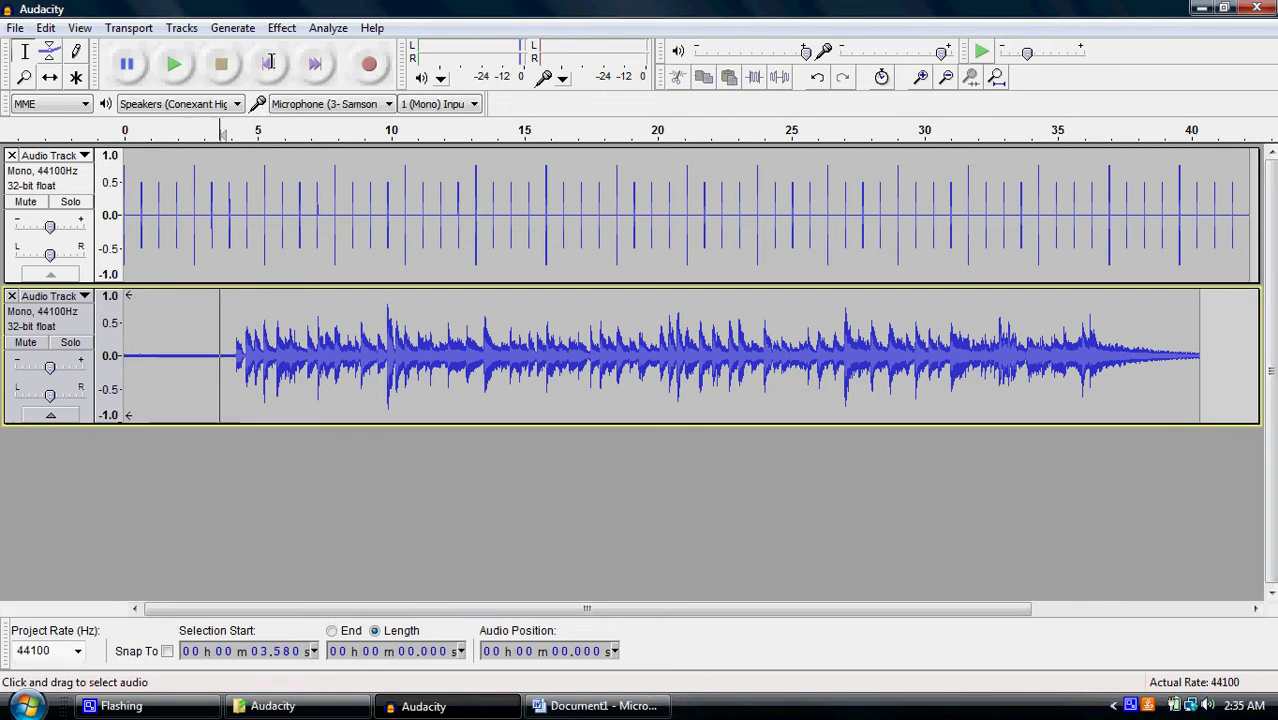
click(378, 65)
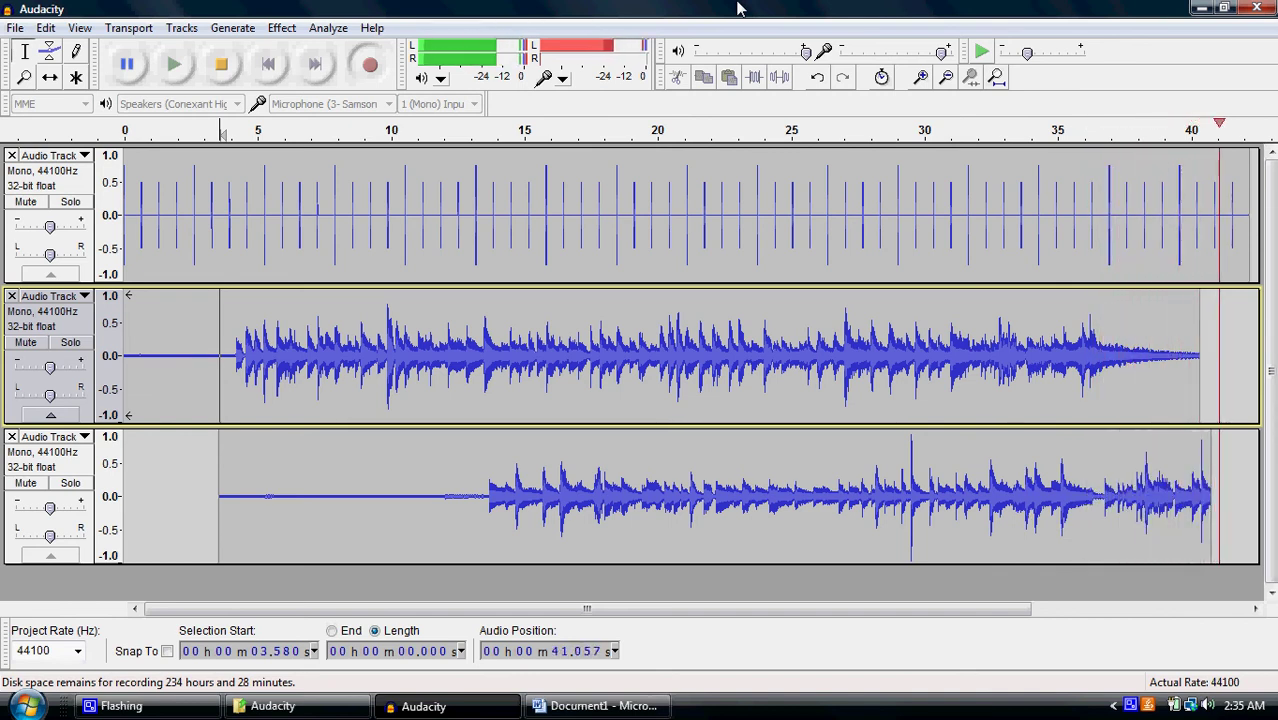
click(219, 78)
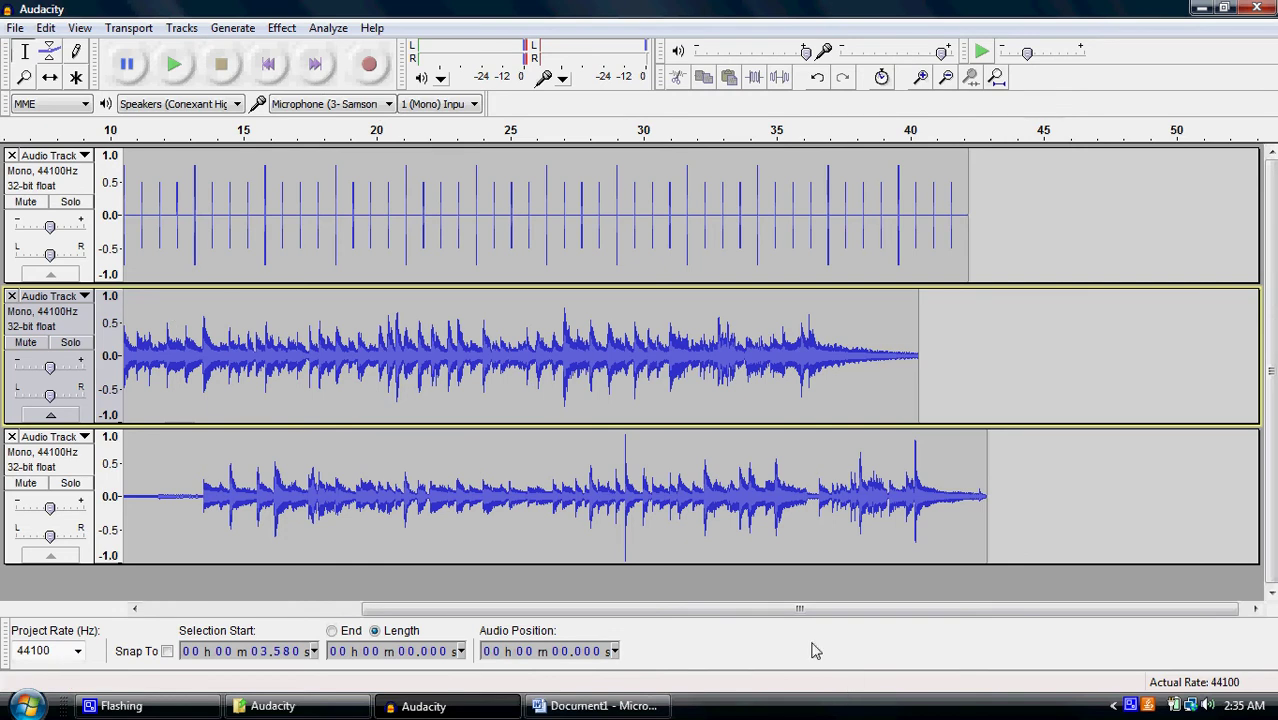
drag(804, 608, 585, 608)
click(436, 340)
click(453, 345)
click(173, 64)
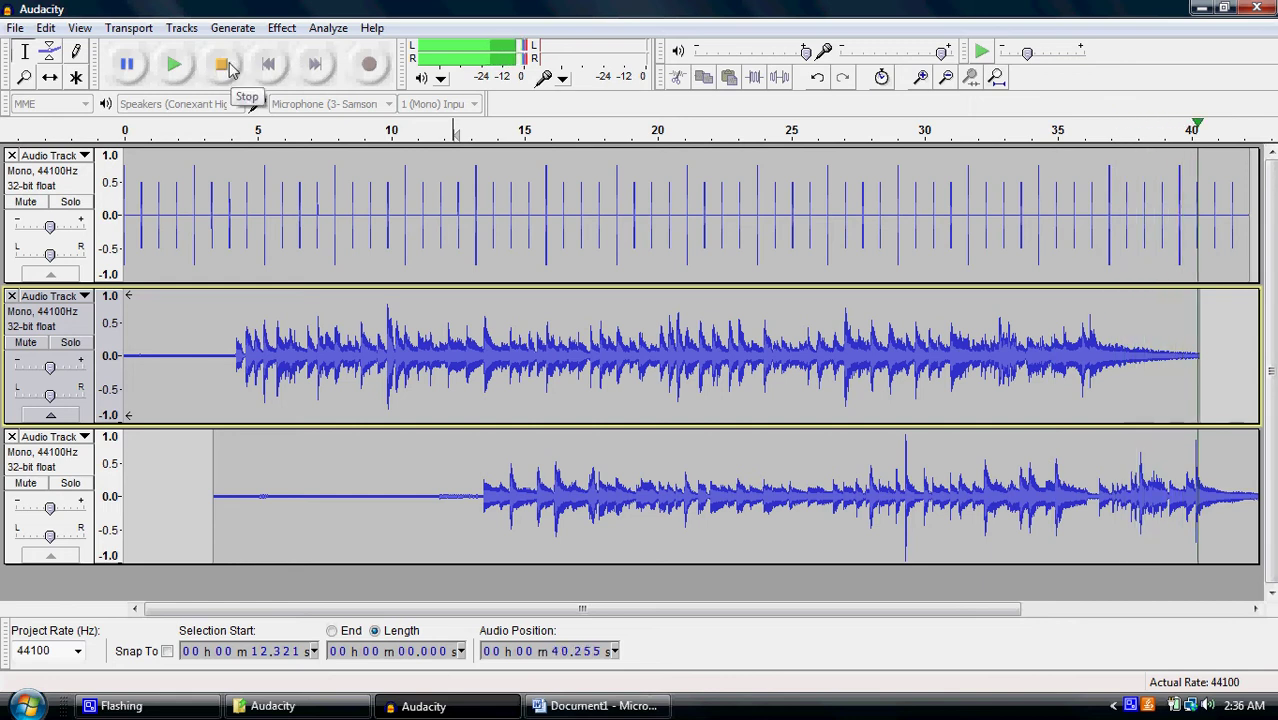
- Mute the click track and play the two takes from about 22 seconds
click(228, 76)
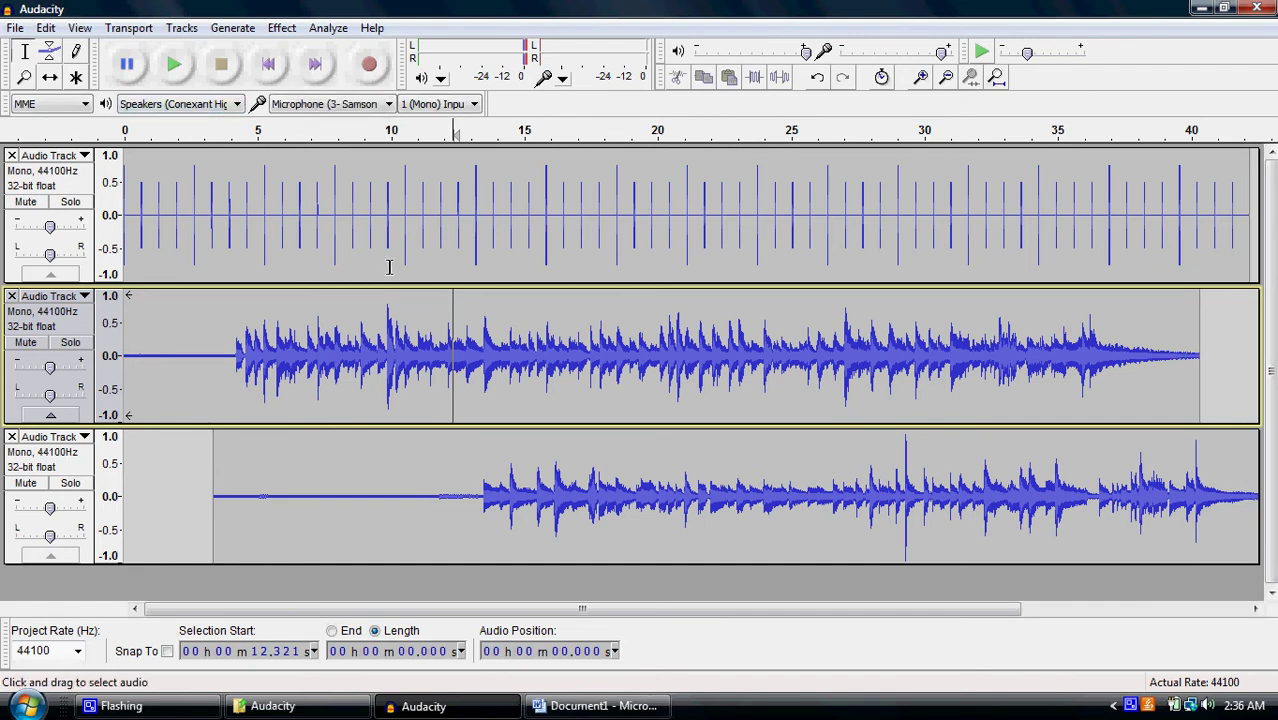
click(27, 202)
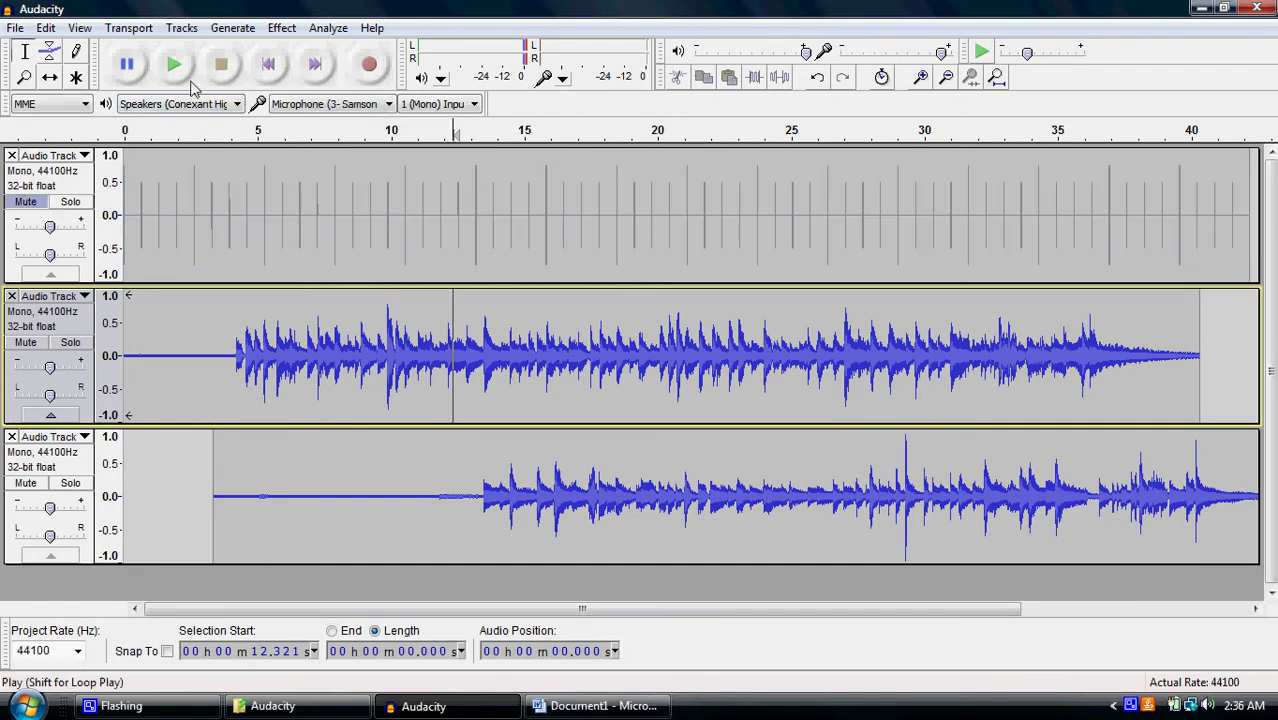
click(714, 354)
key(space)
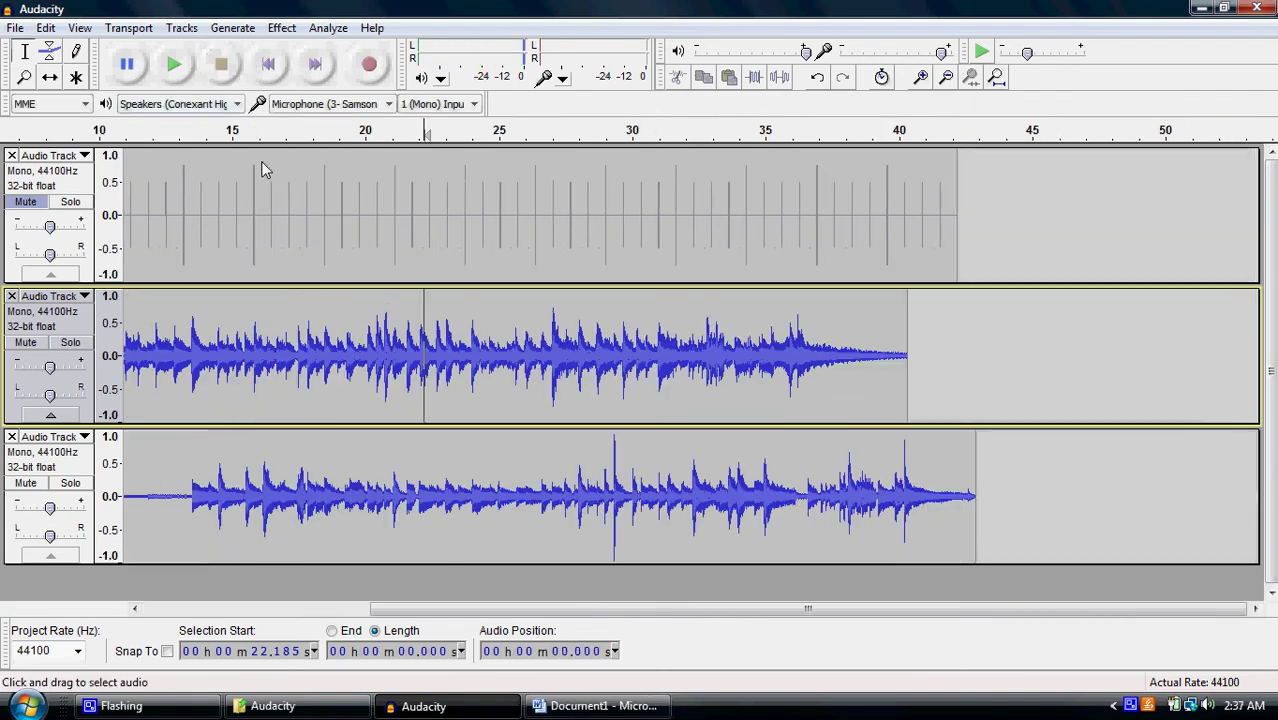
drag(840, 613, 696, 607)
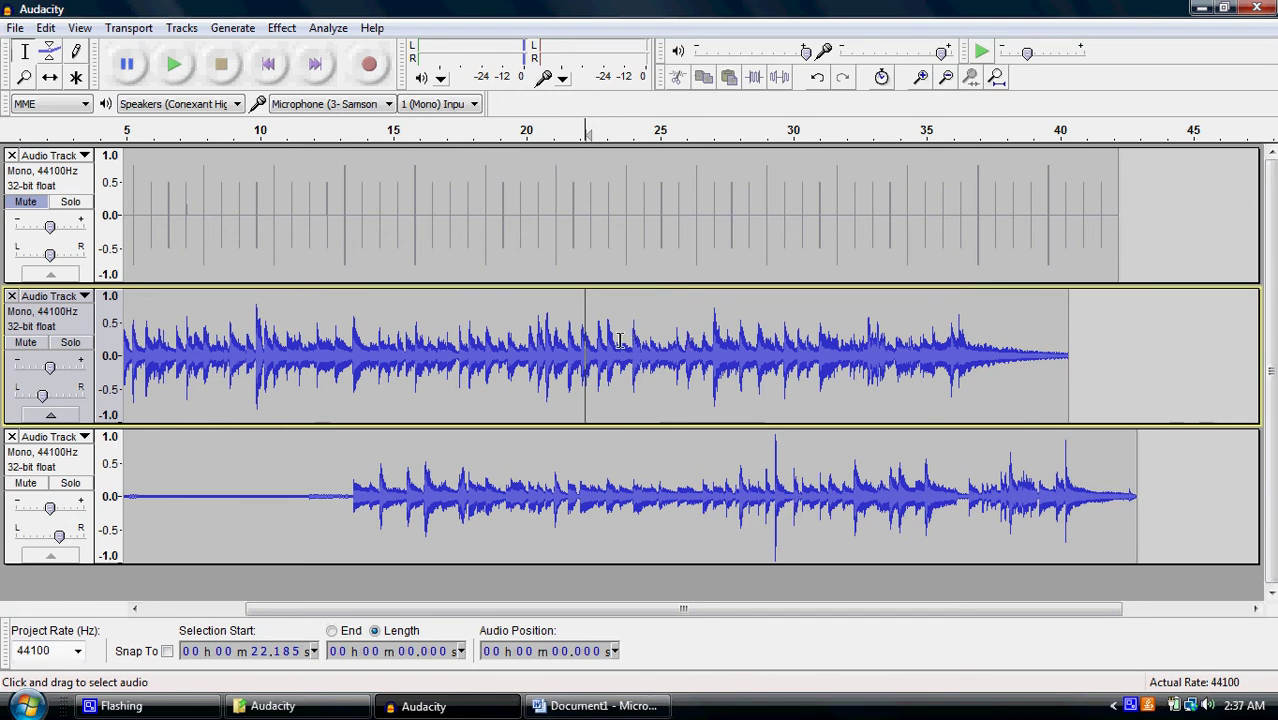
drag(620, 341, 887, 390)
click(677, 360)
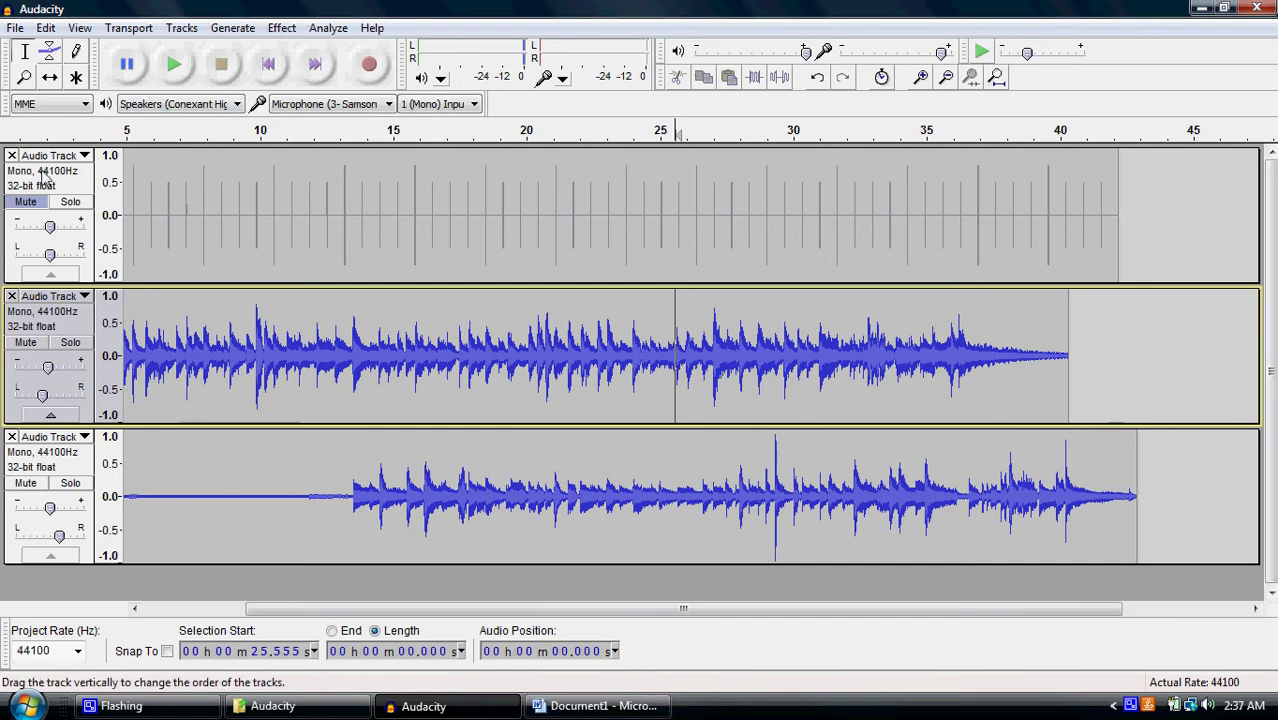
- Save the project as 'blues' on the Desktop, then unmute the click track
click(16, 28)
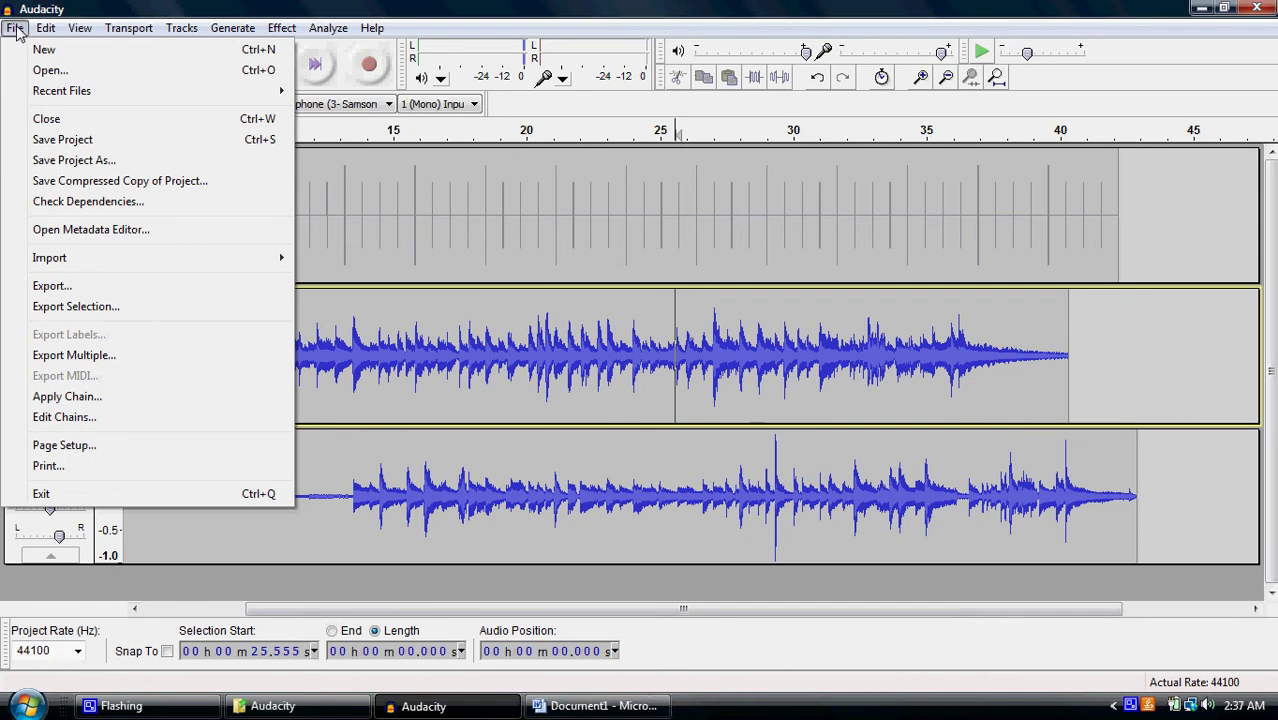
click(41, 146)
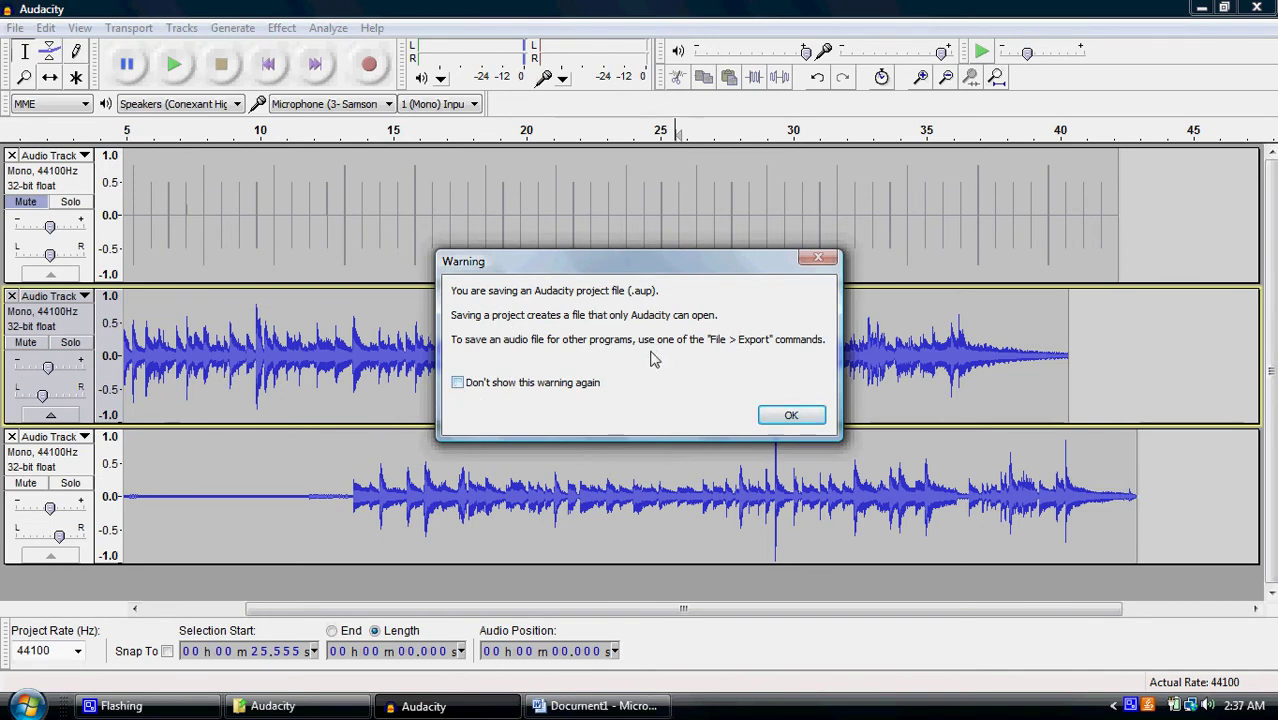
click(806, 426)
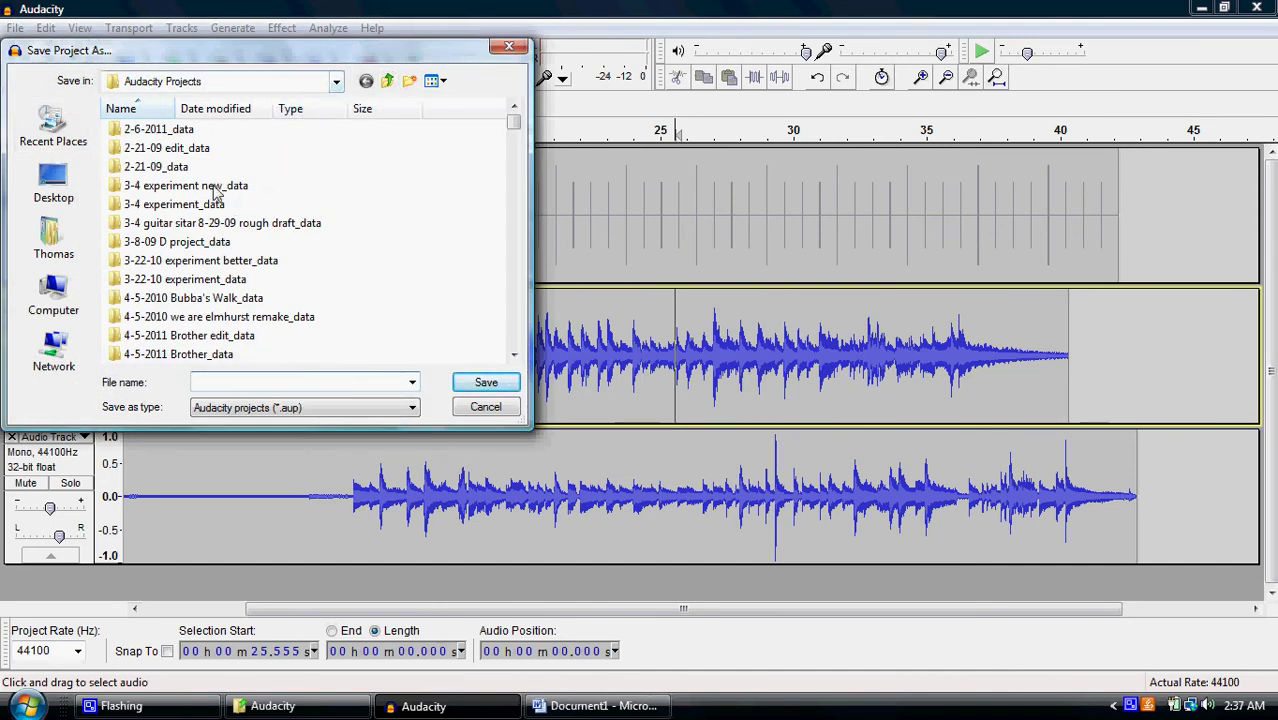
click(388, 82)
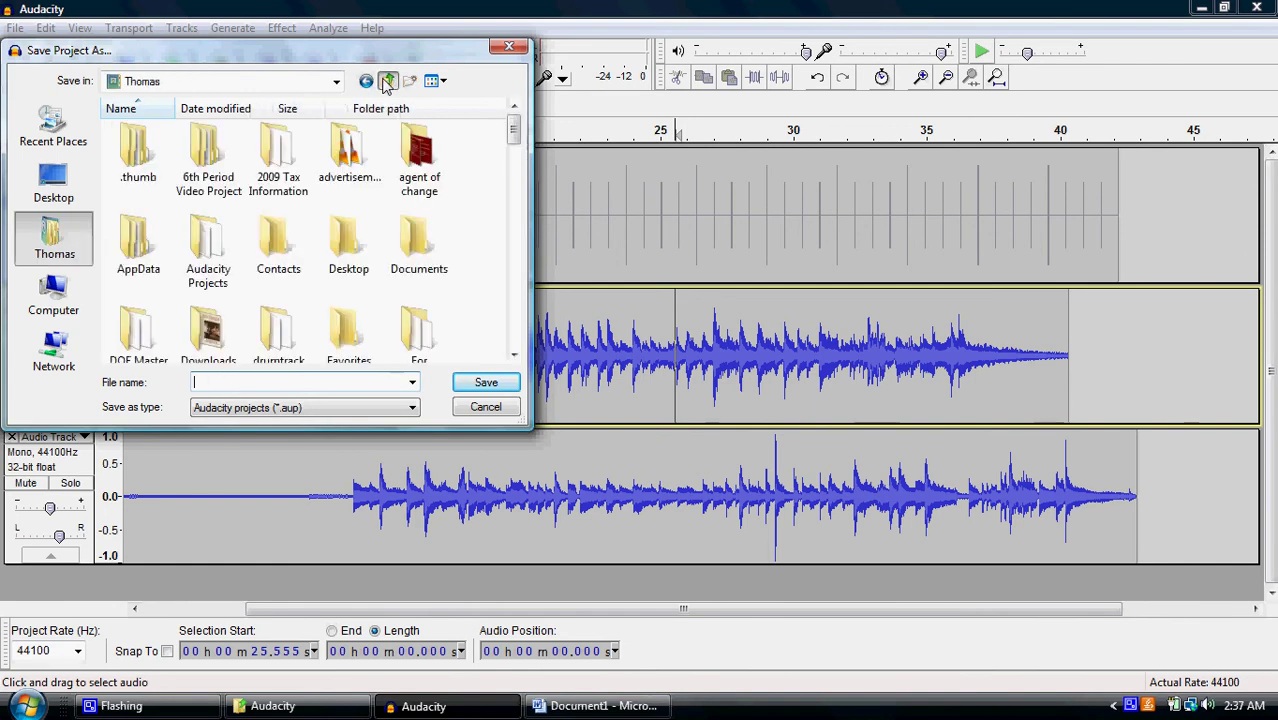
click(388, 82)
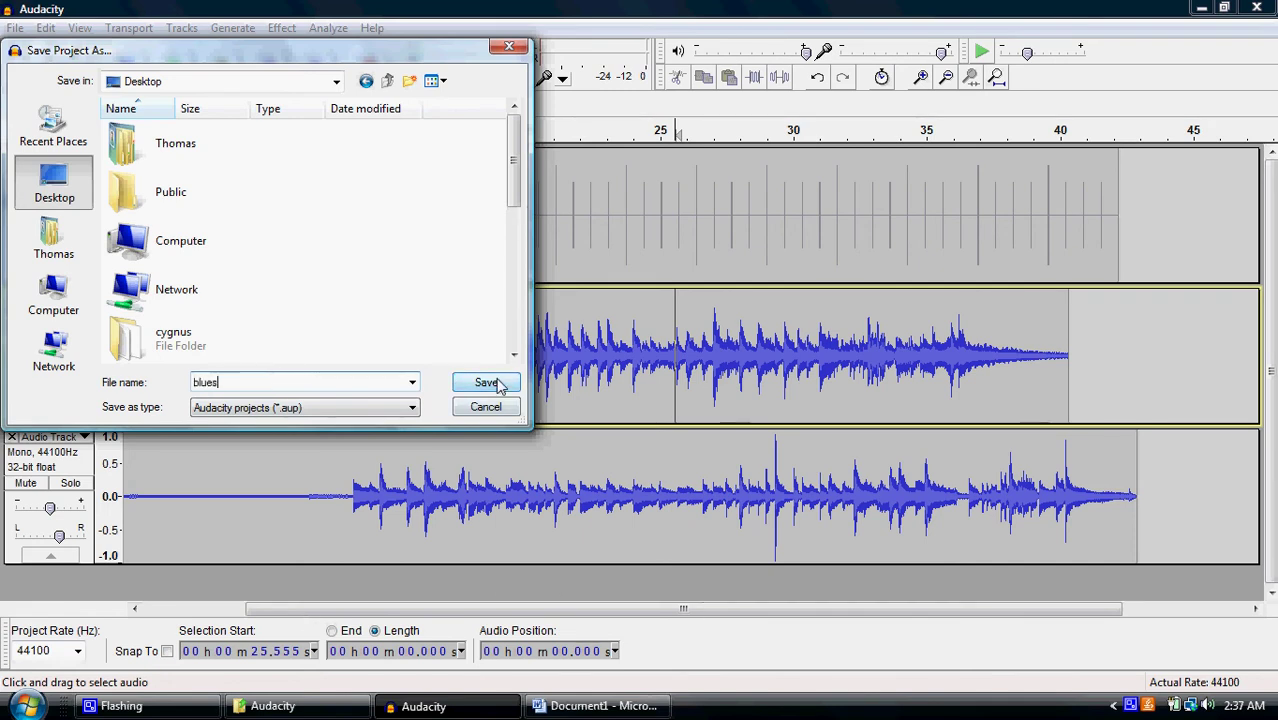
click(485, 383)
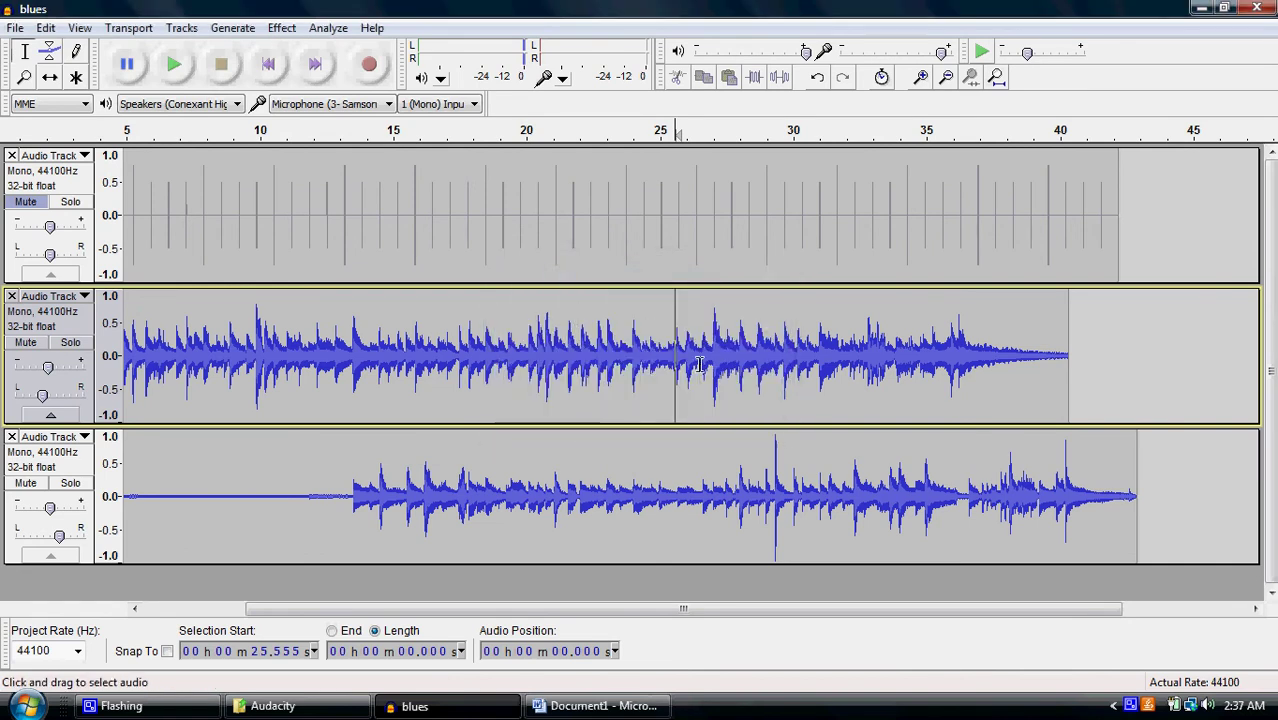
click(38, 203)
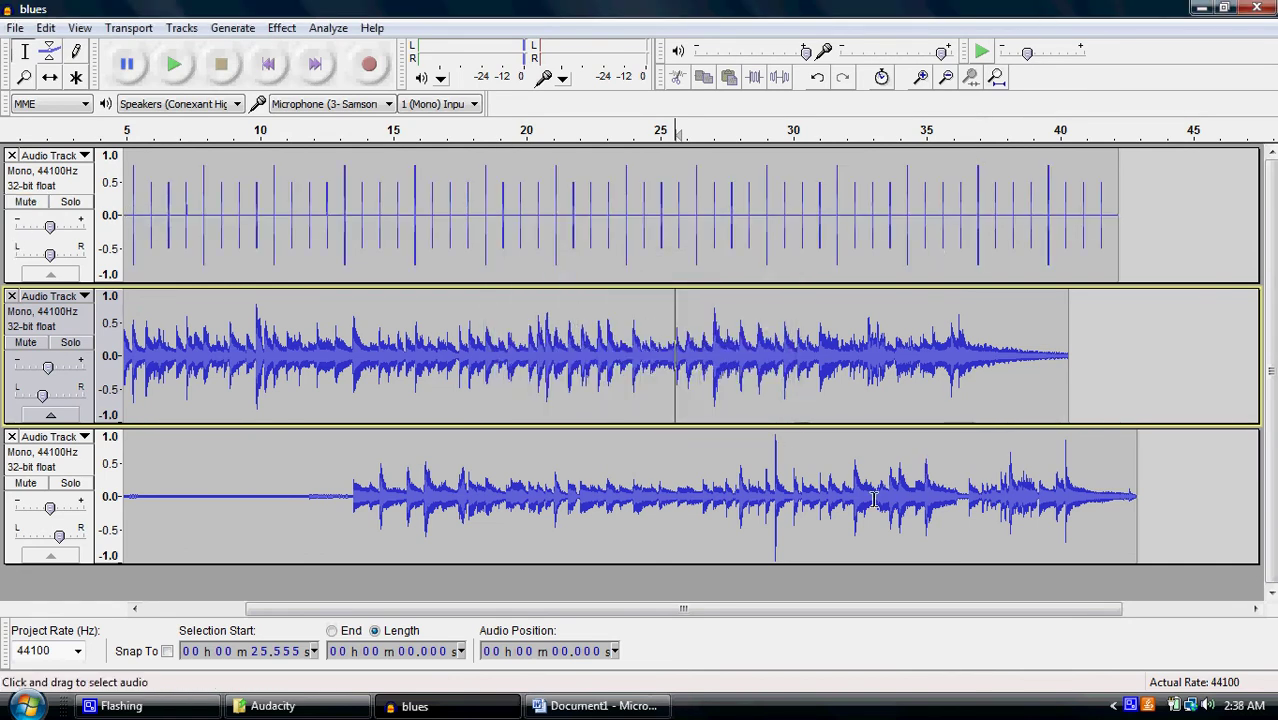
- Select stretches of each of the three tracks, then select the click track and mute it
click(15, 27)
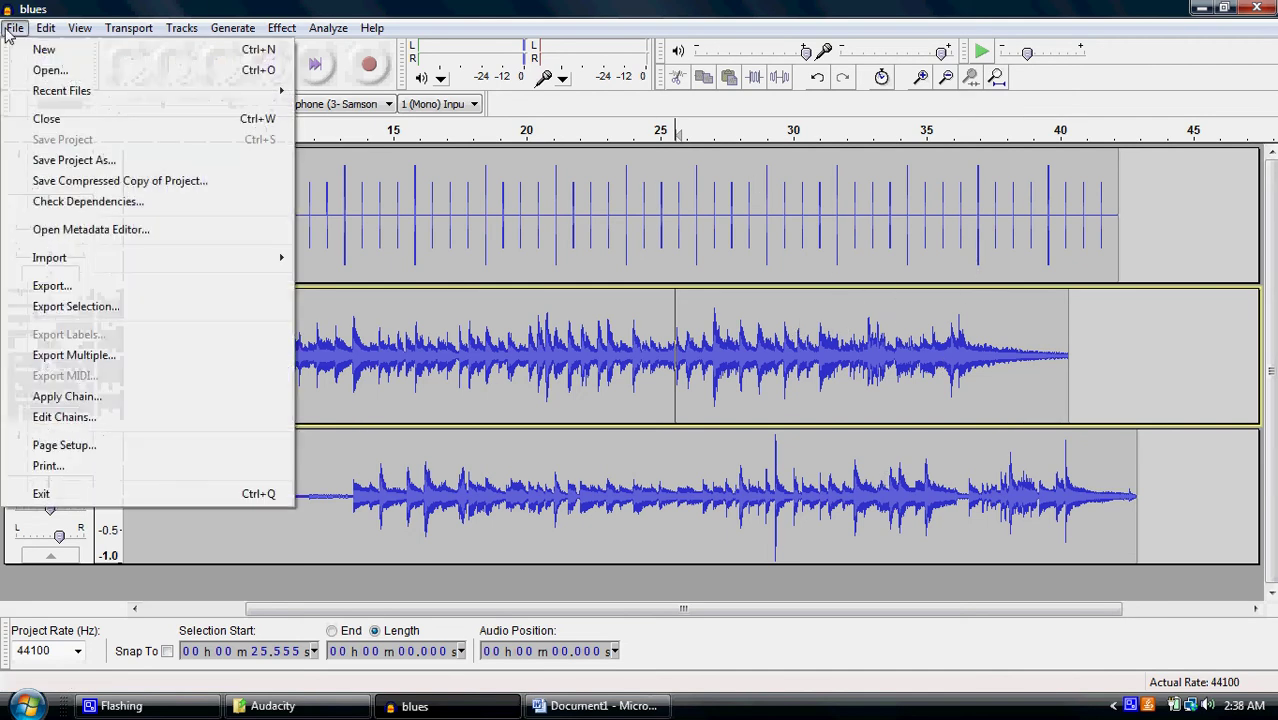
click(50, 286)
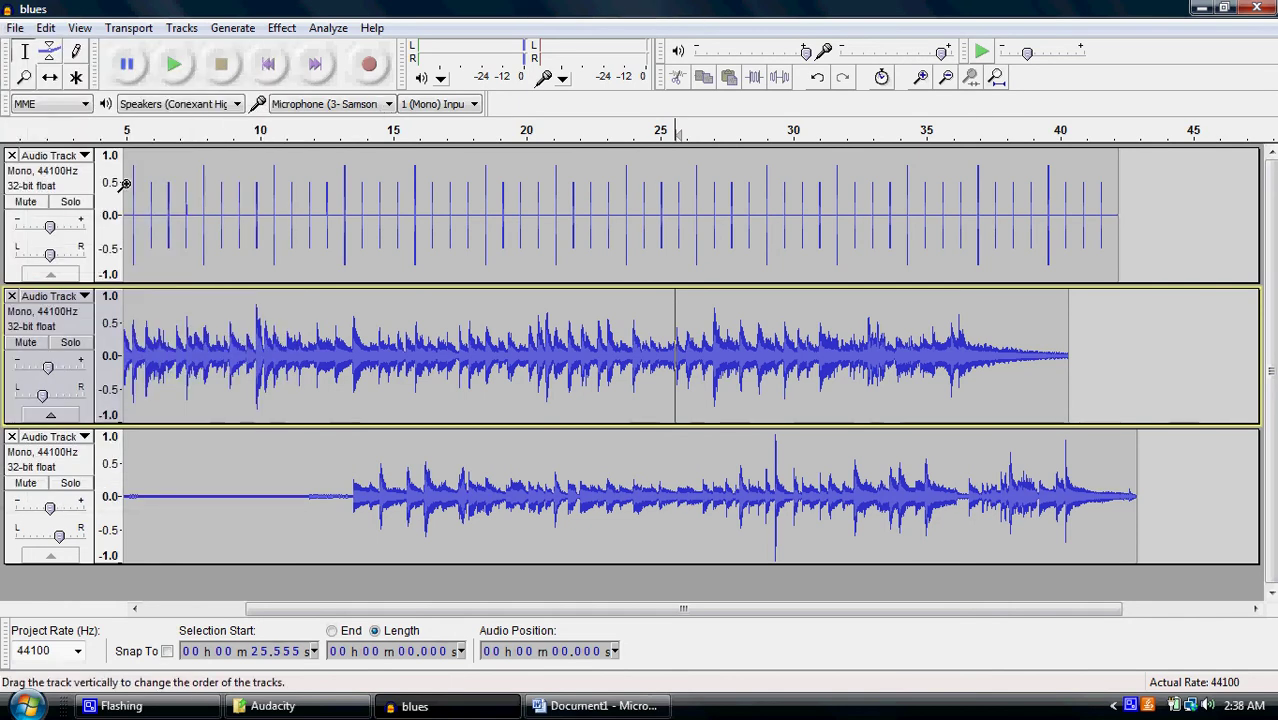
drag(204, 215, 644, 215)
drag(331, 345, 650, 345)
drag(418, 495, 563, 495)
click(585, 340)
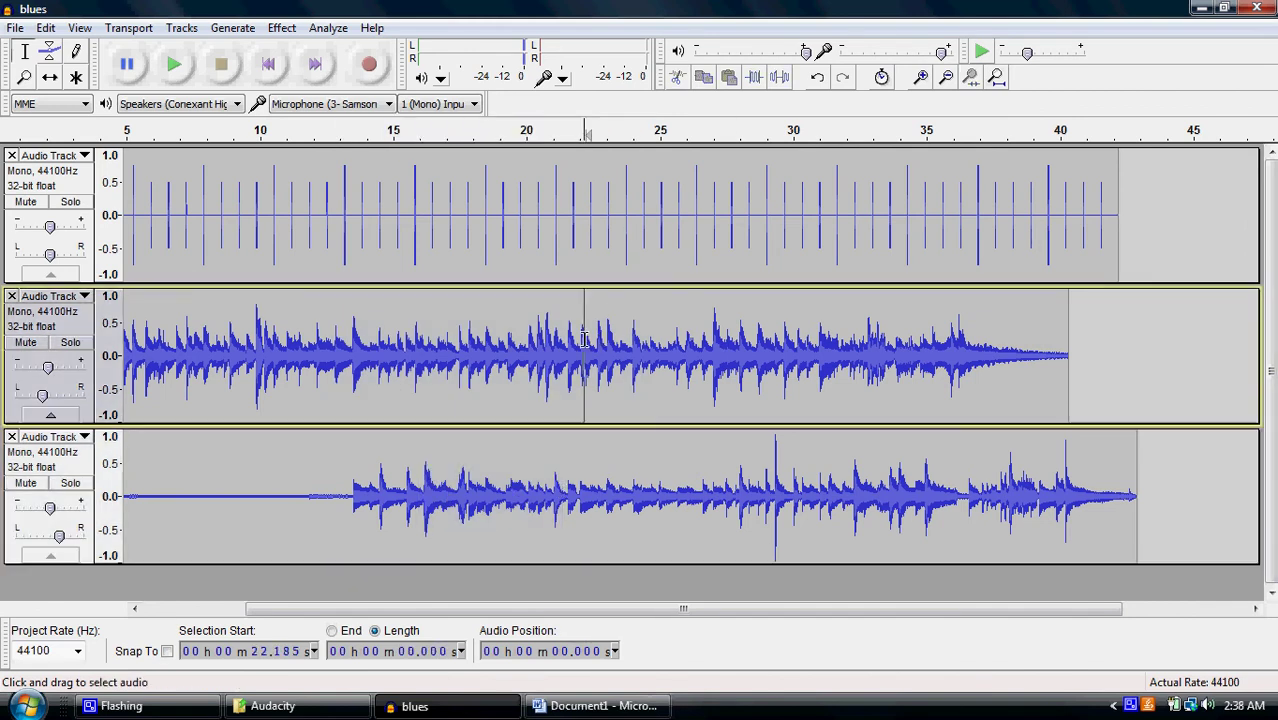
click(50, 182)
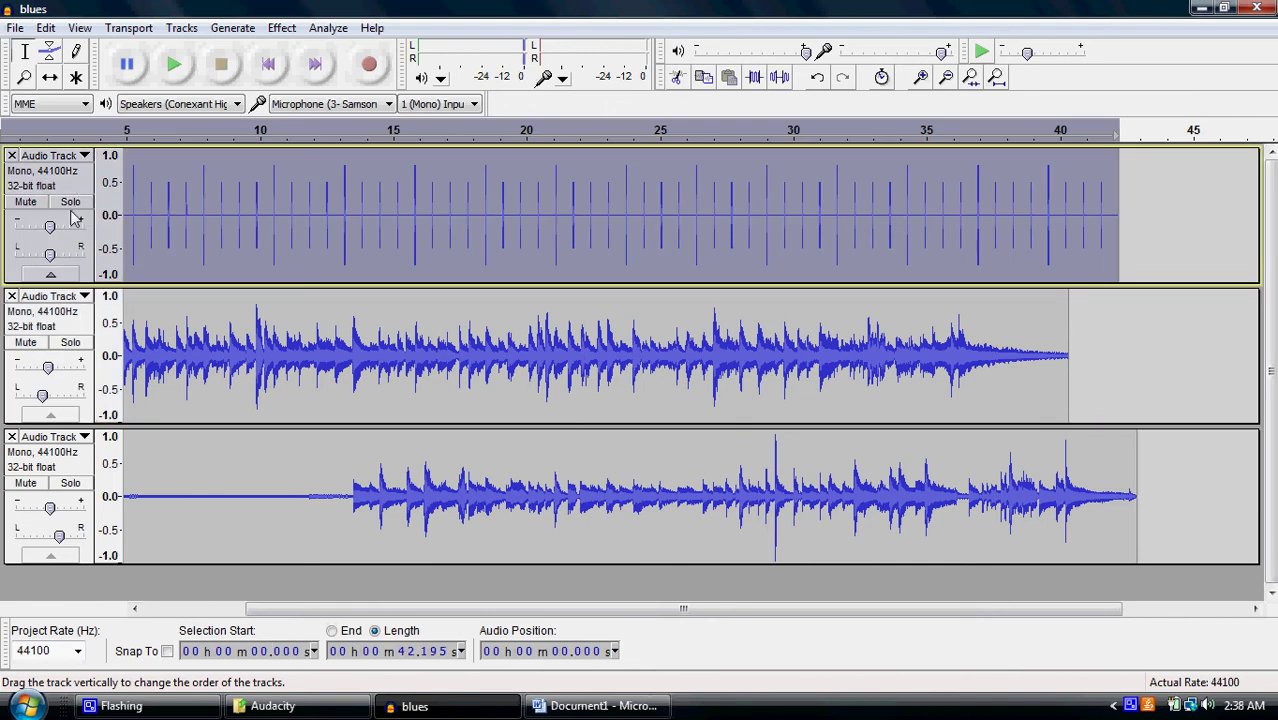
click(27, 203)
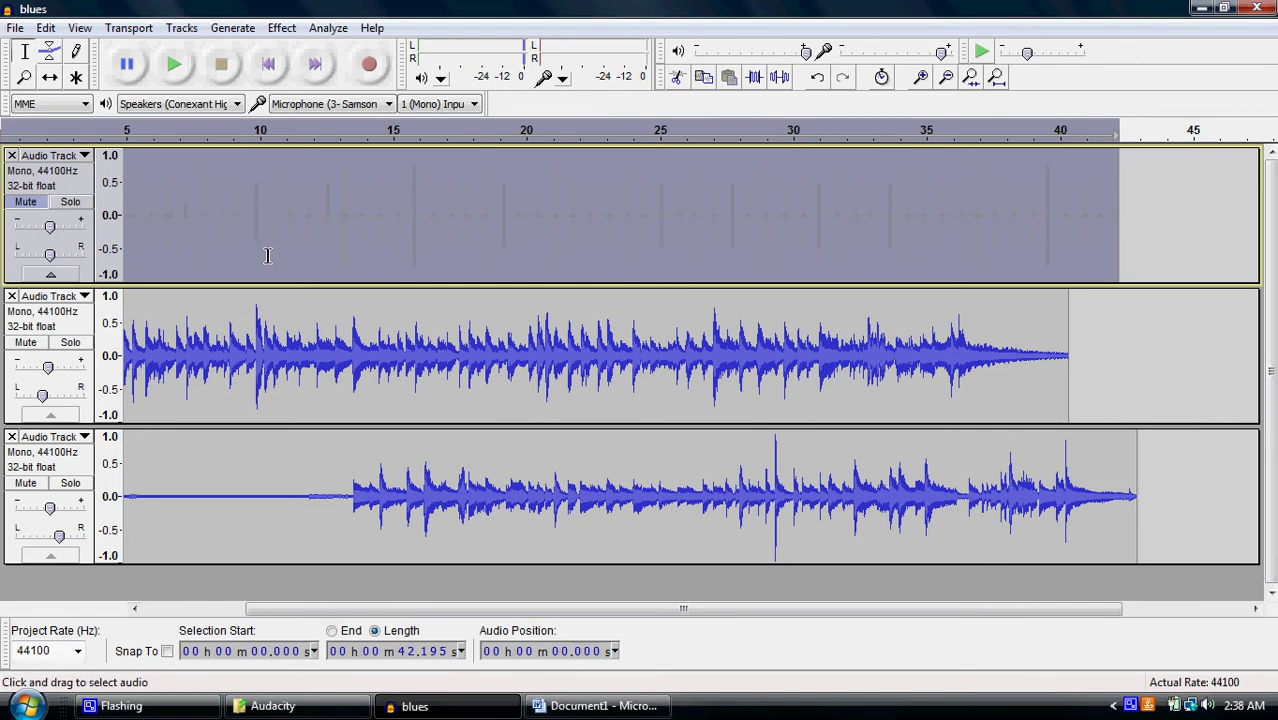
- Delete the muted click track from the top of the project
click(15, 28)
mouse_move(282, 28)
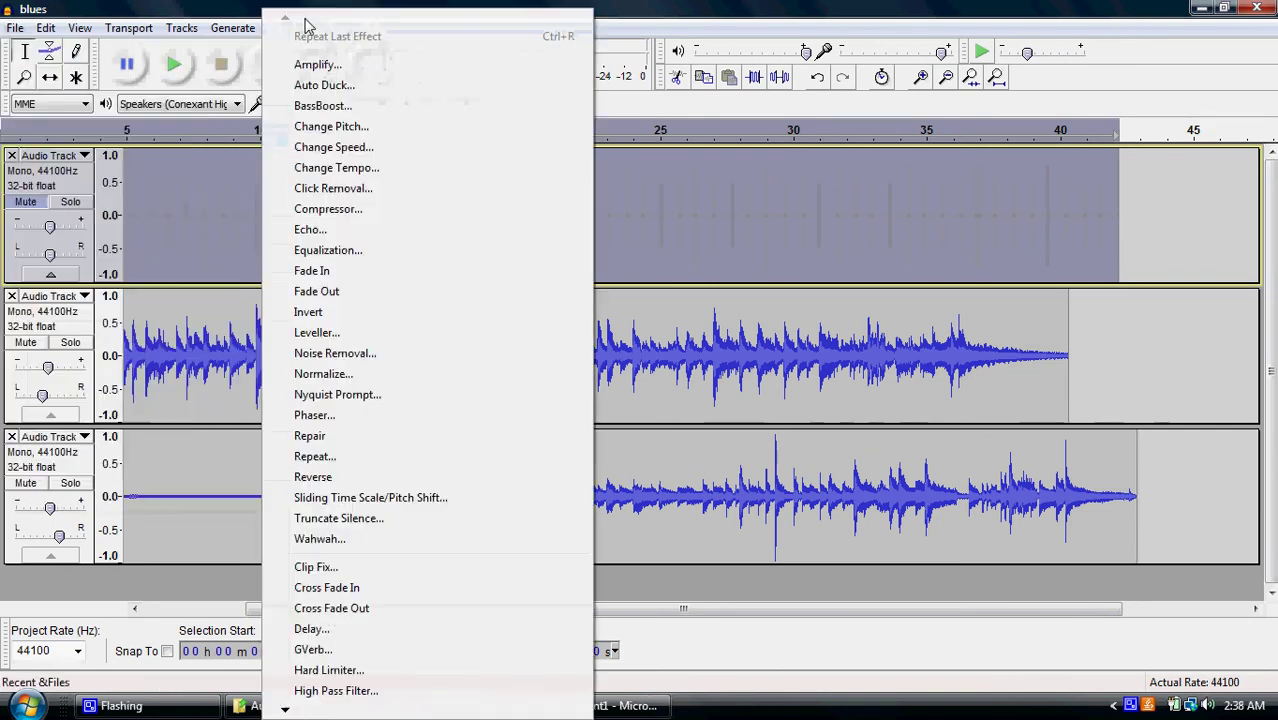
click(240, 8)
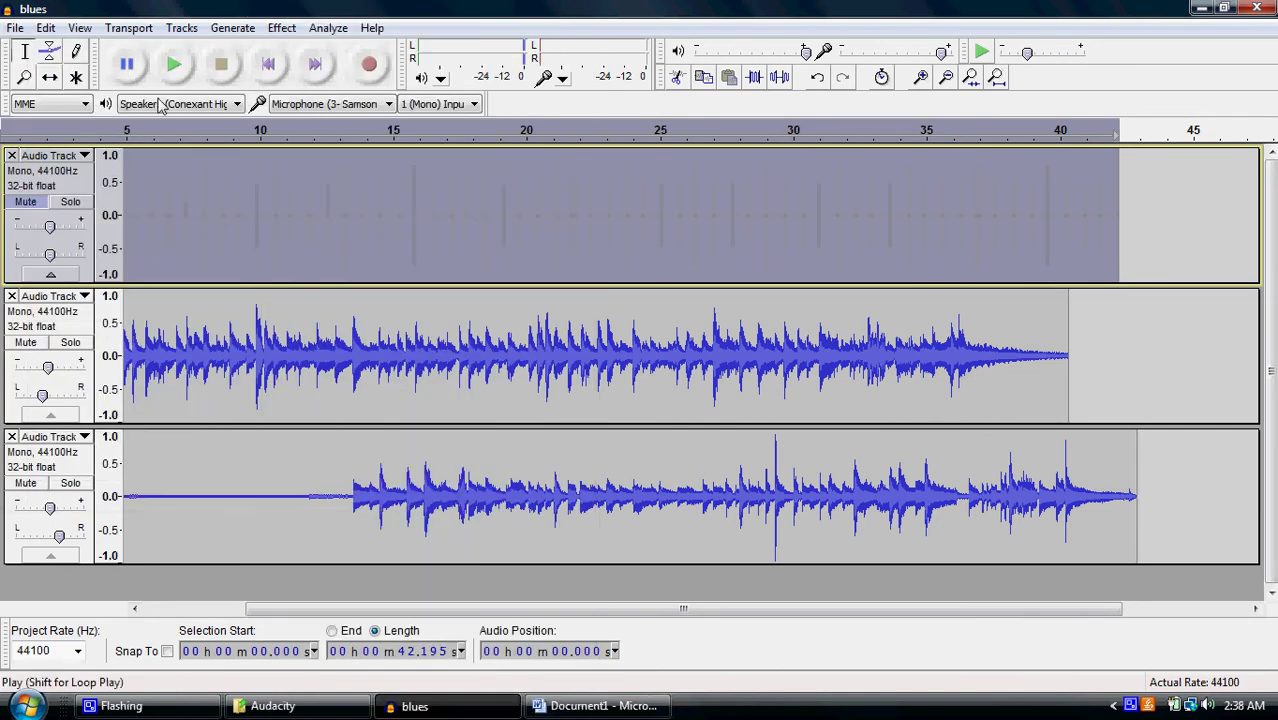
click(11, 156)
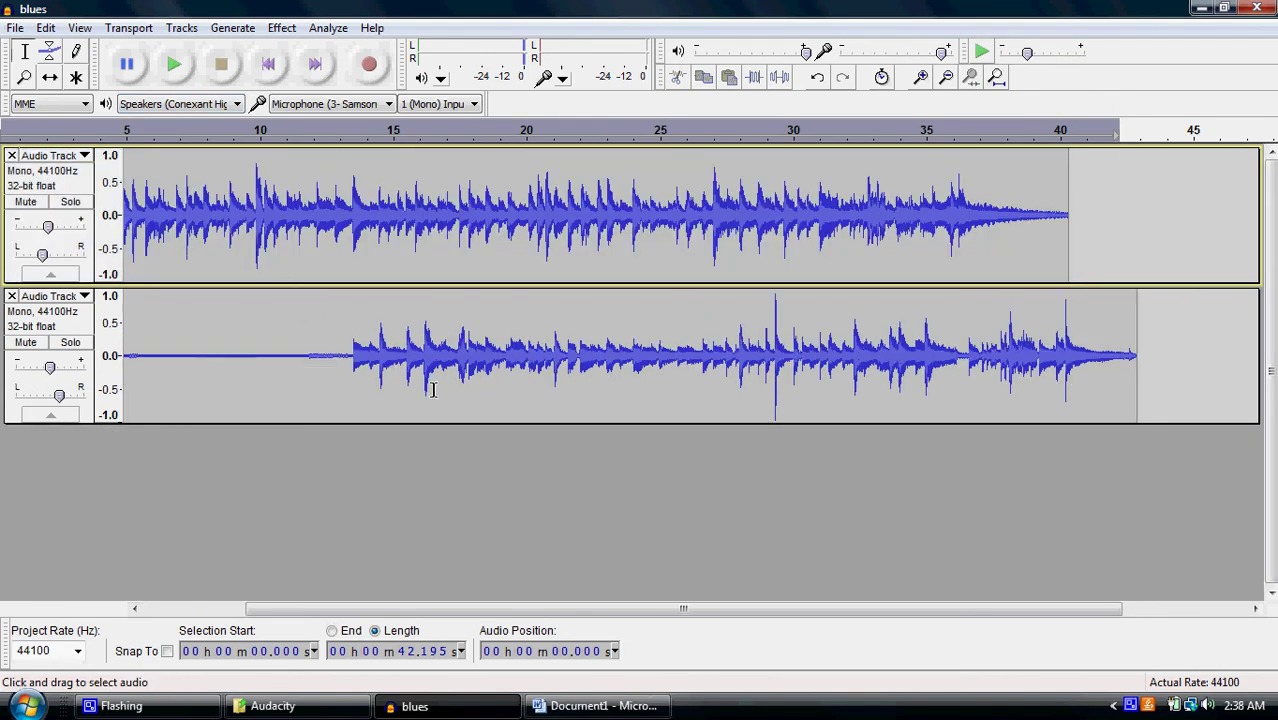
- Scroll back to the start and play both takes from about 3 seconds
drag(652, 610, 550, 610)
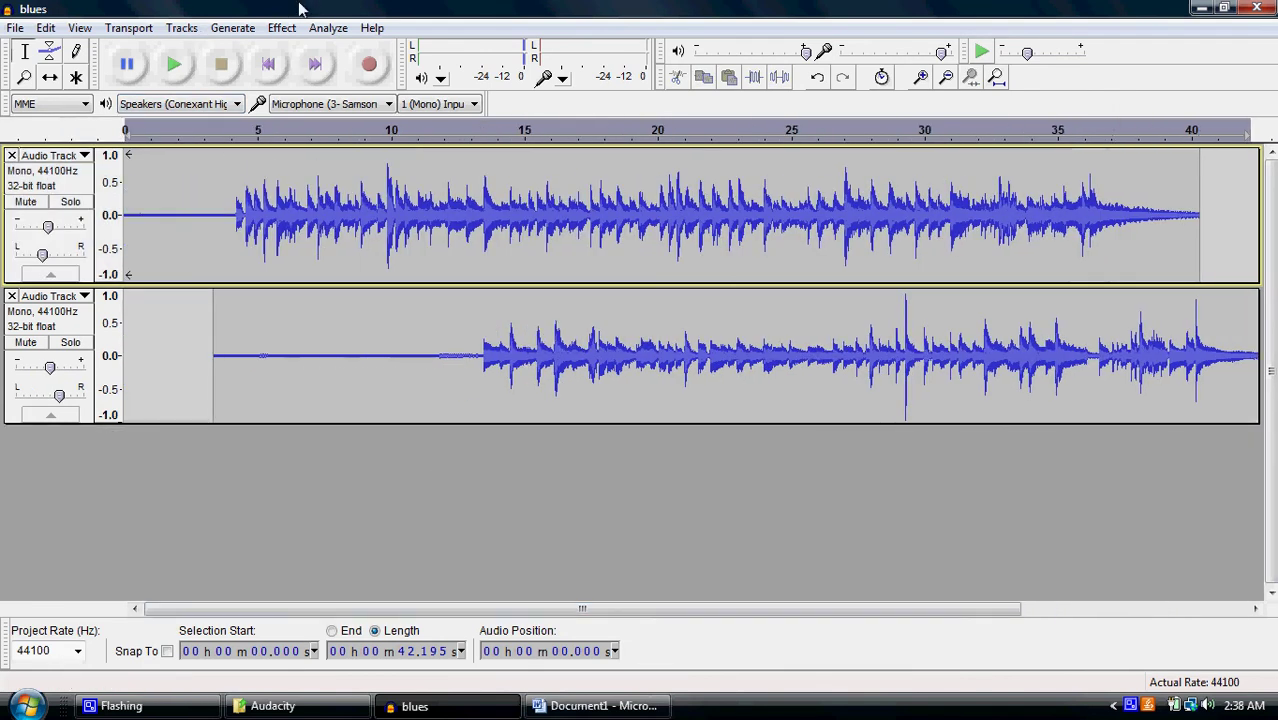
click(205, 170)
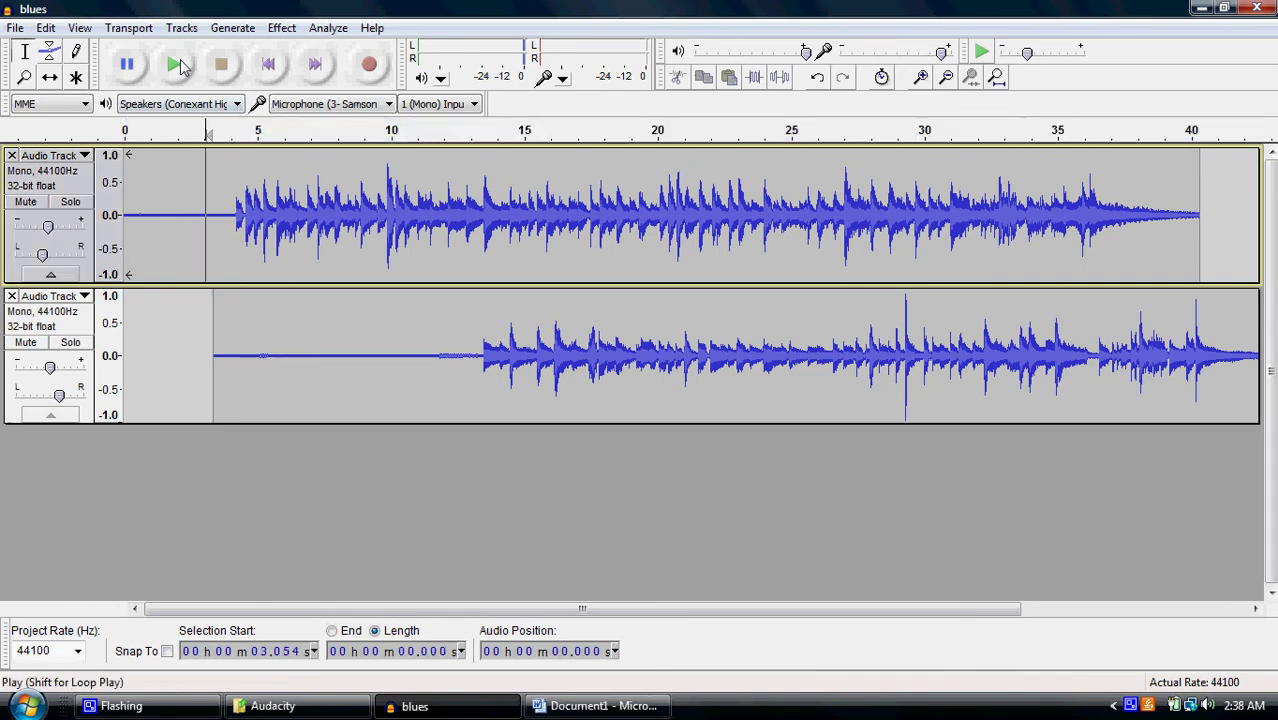
click(173, 64)
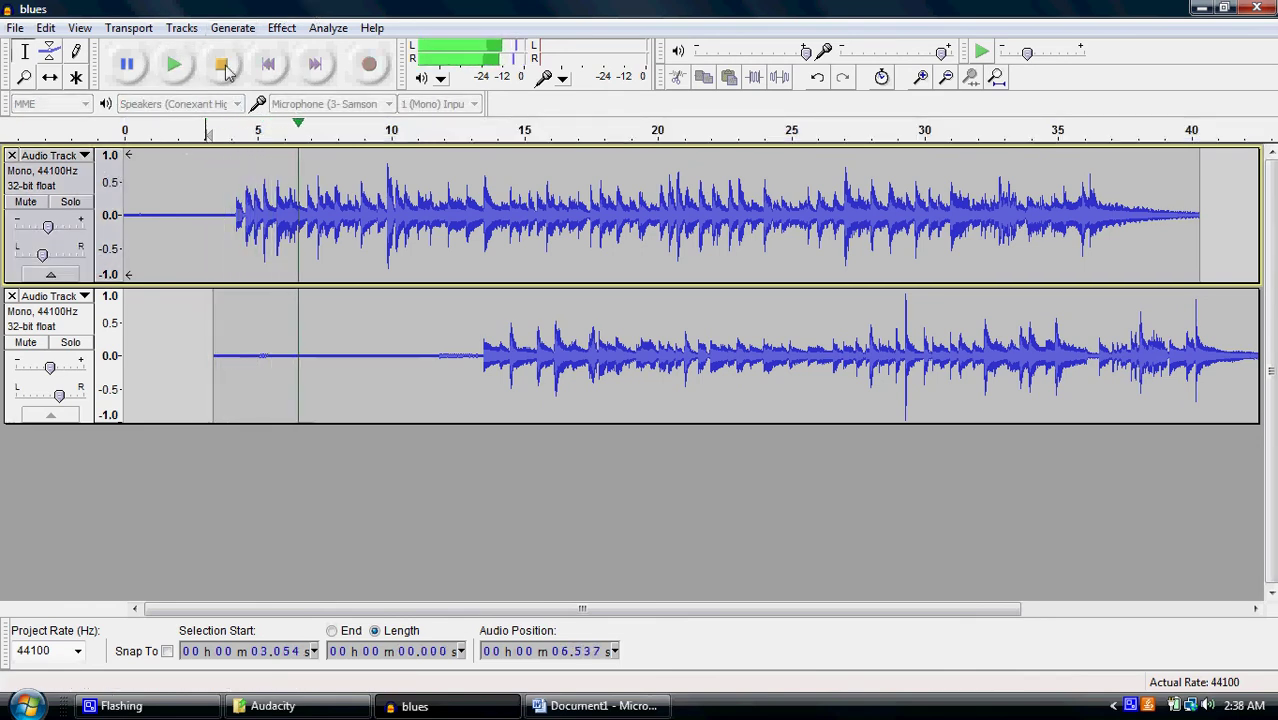
click(224, 66)
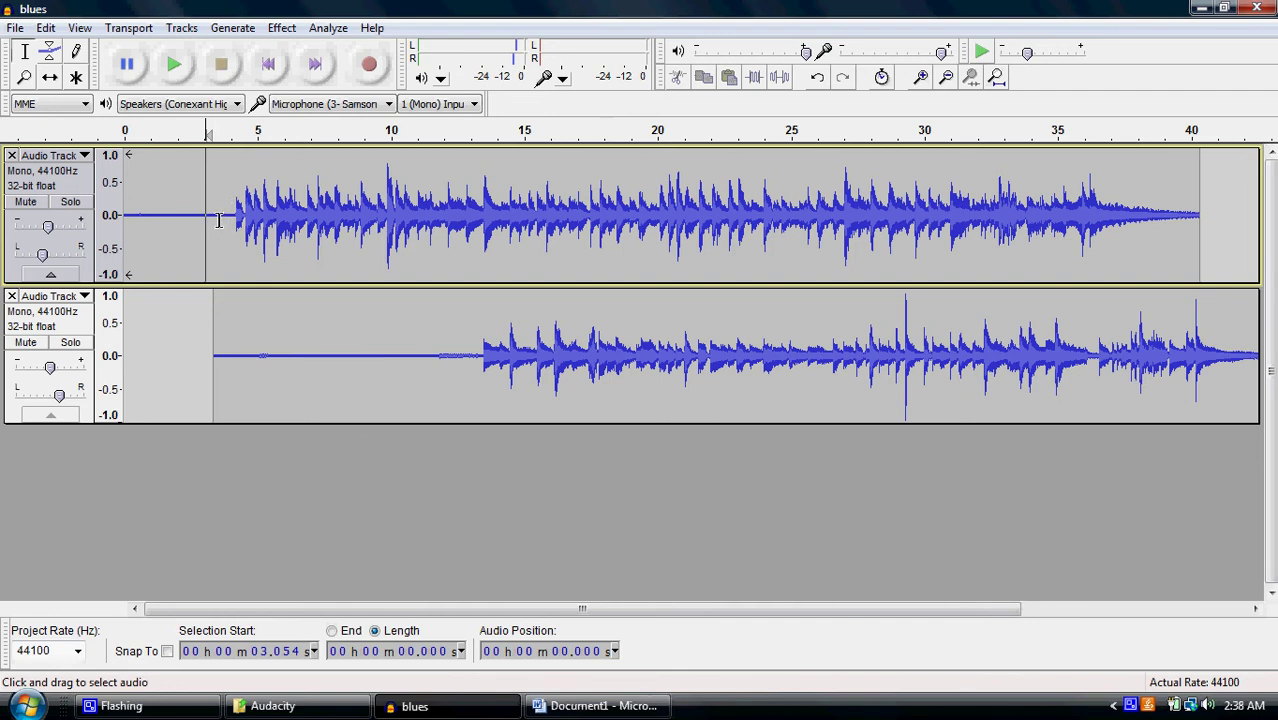
- Delete the opening 4.177 seconds from both takes and play the trimmed result
drag(234, 214, 122, 295)
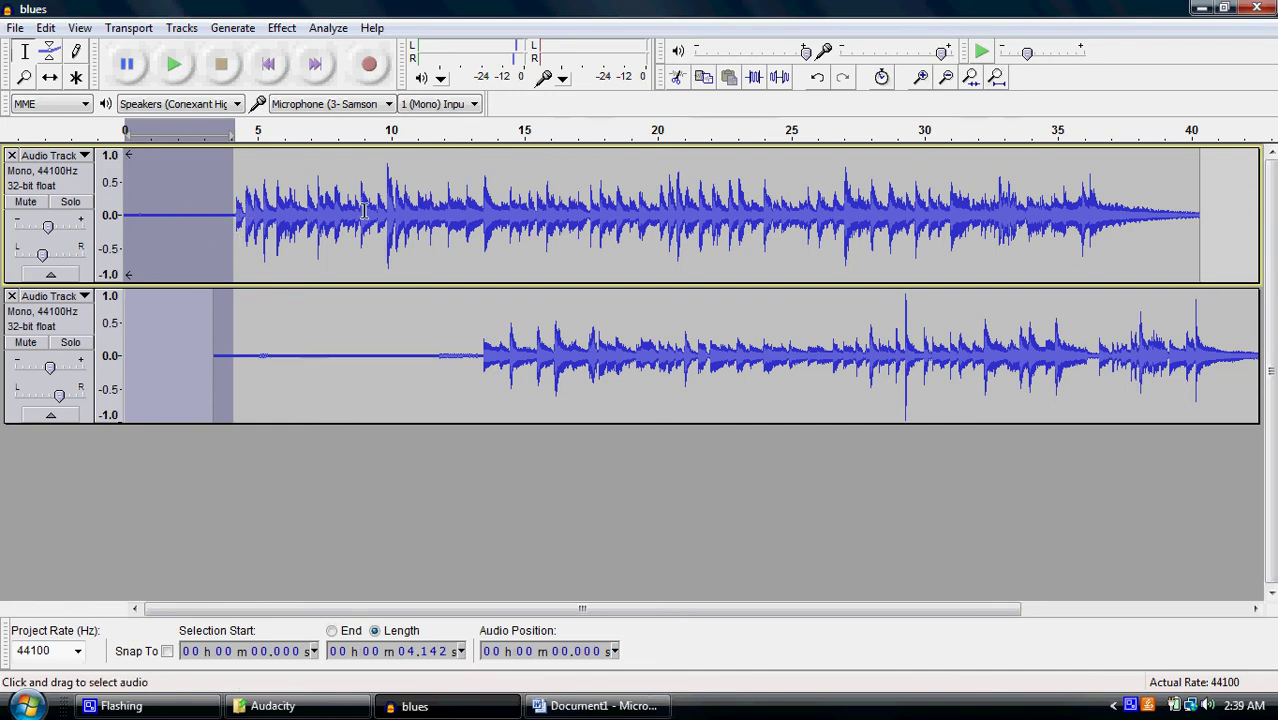
click(214, 172)
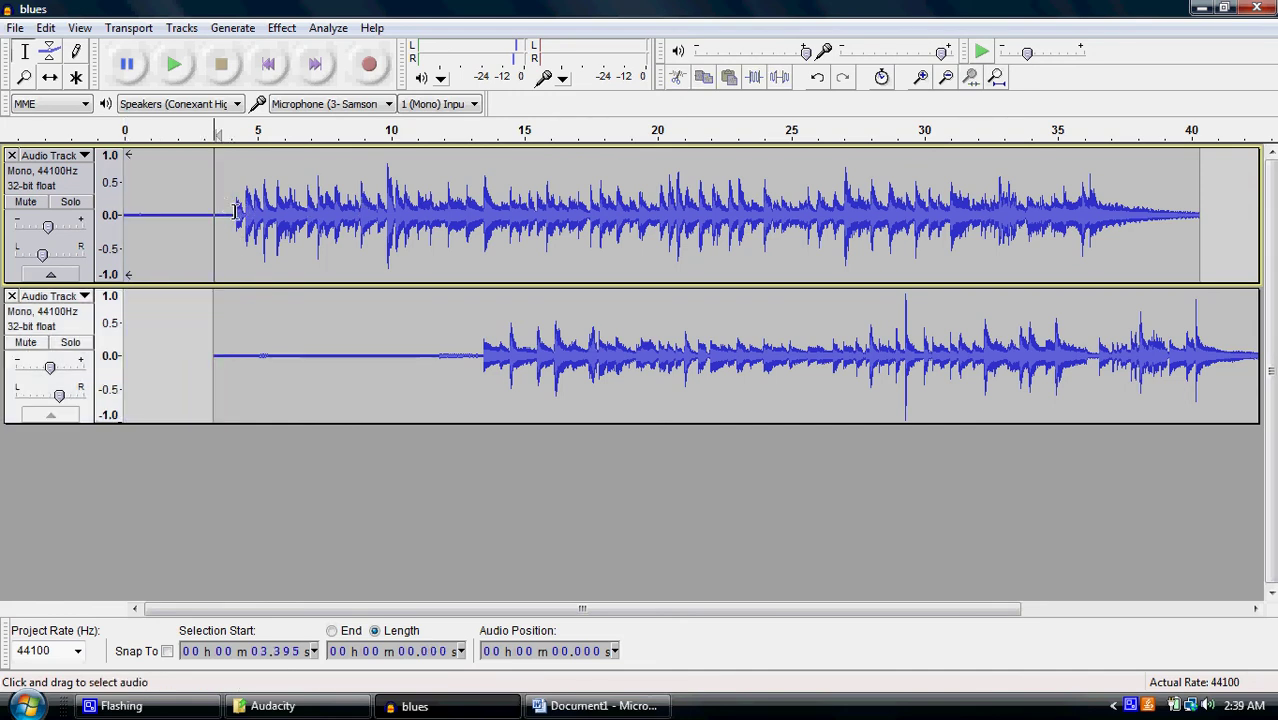
drag(235, 212, 93, 332)
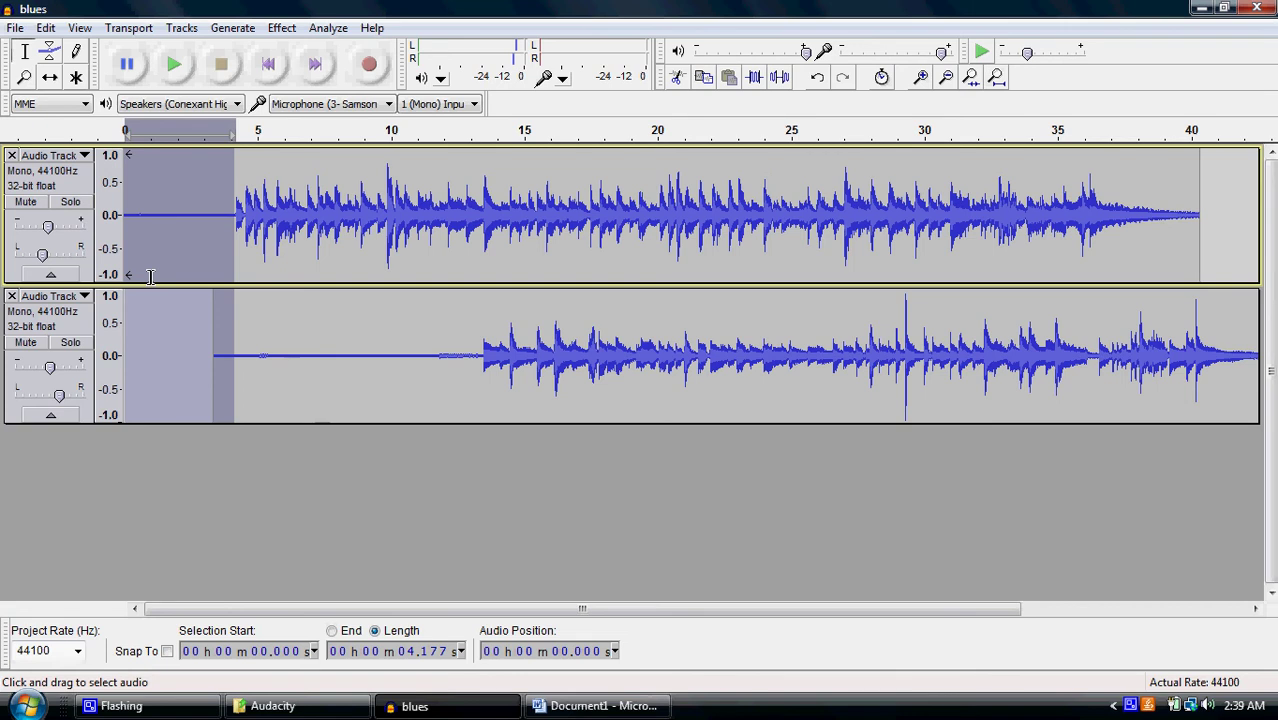
key(Delete)
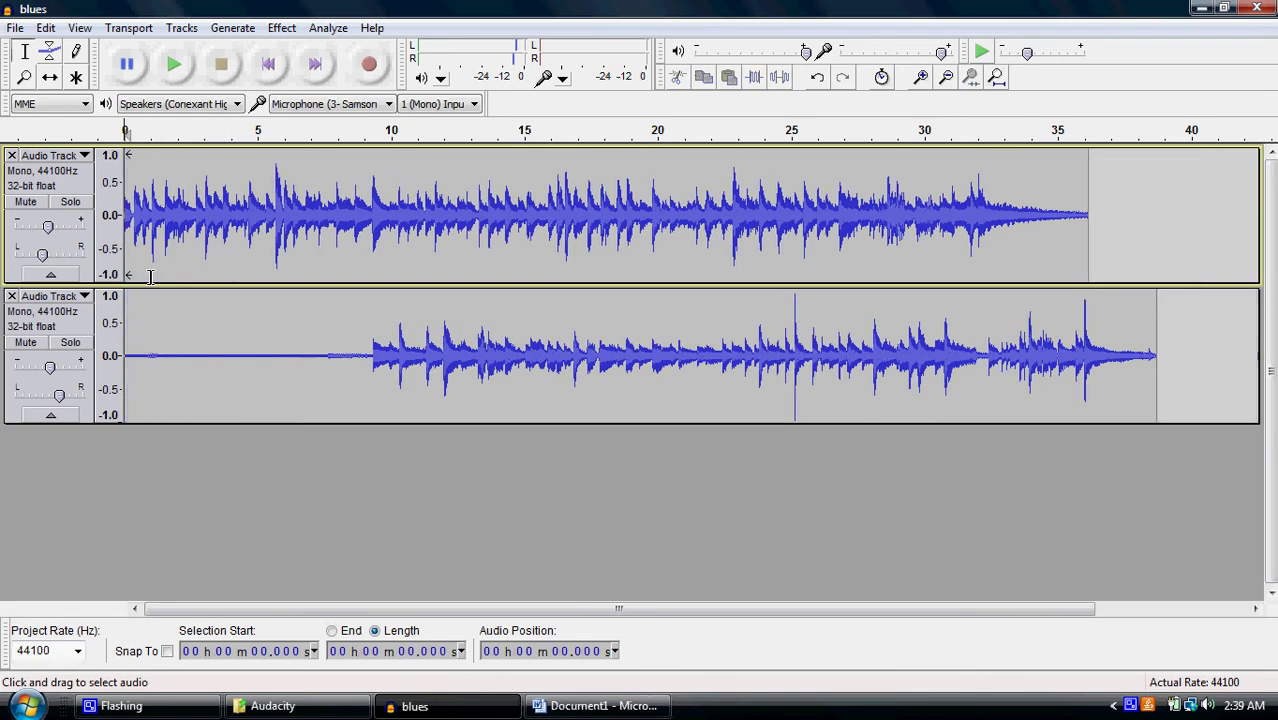
click(180, 67)
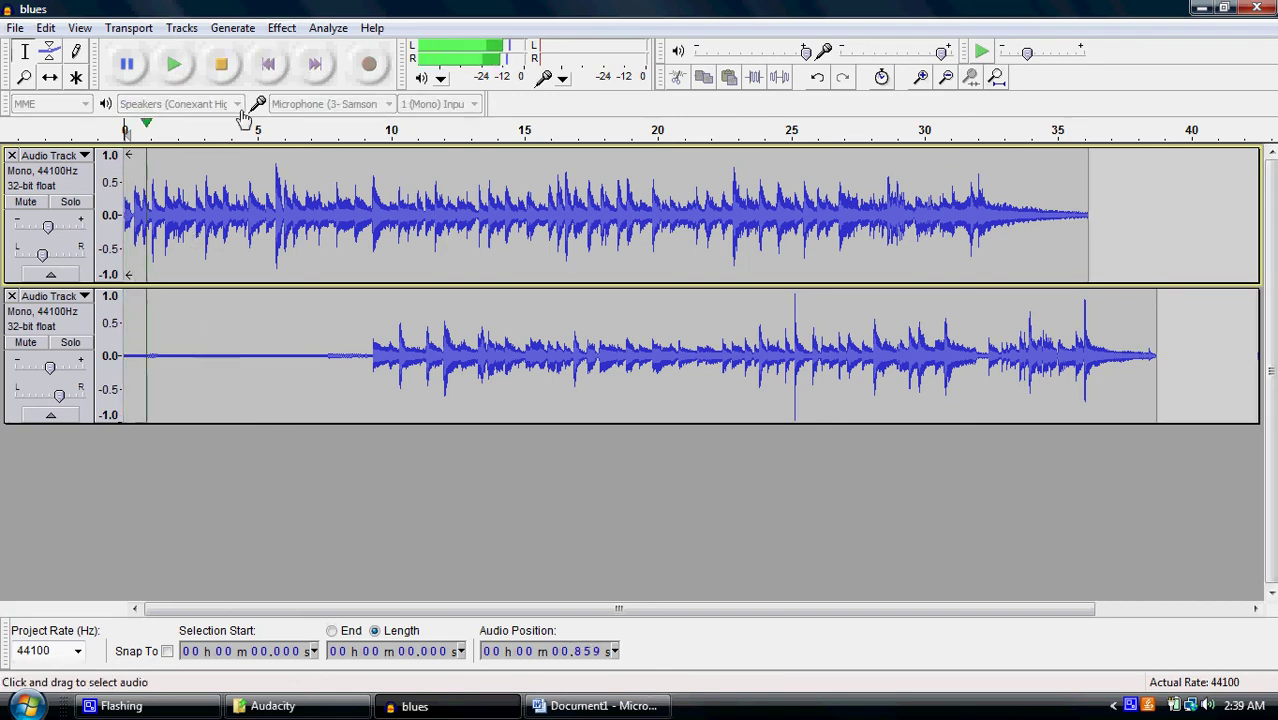
click(219, 62)
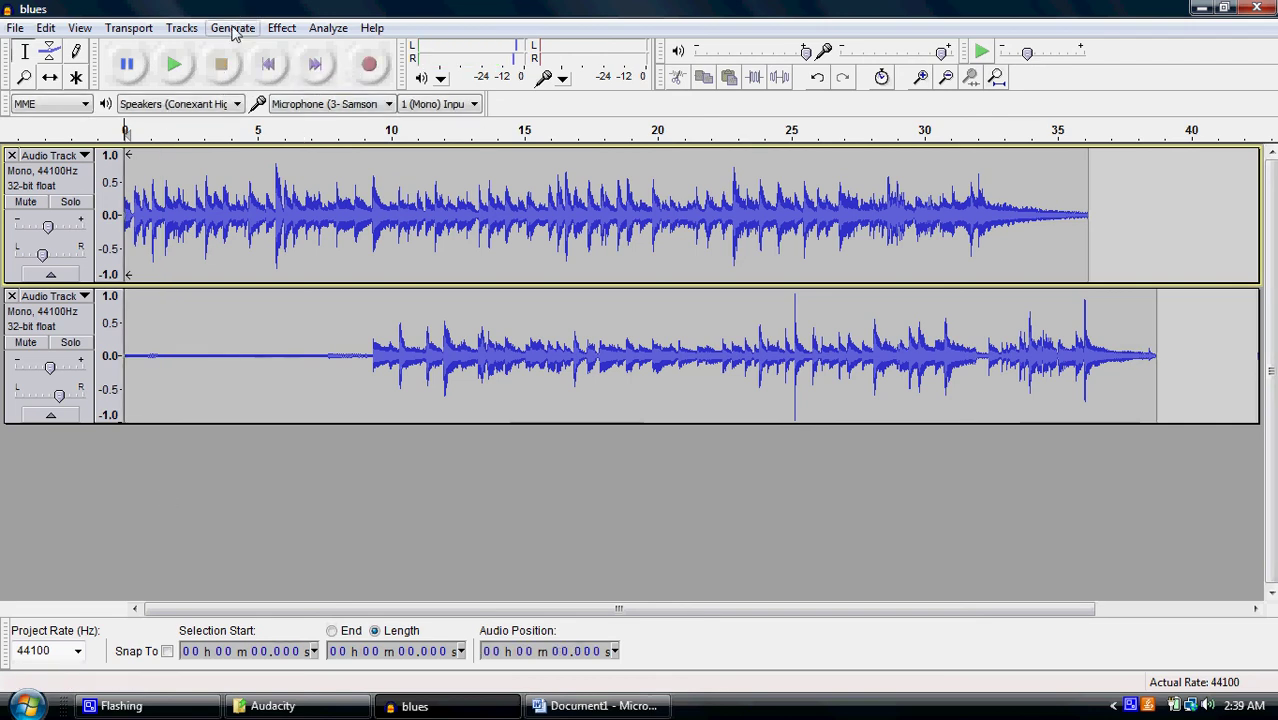
- Export the project as blues, a 16-bit WAV file, to the Desktop
click(15, 28)
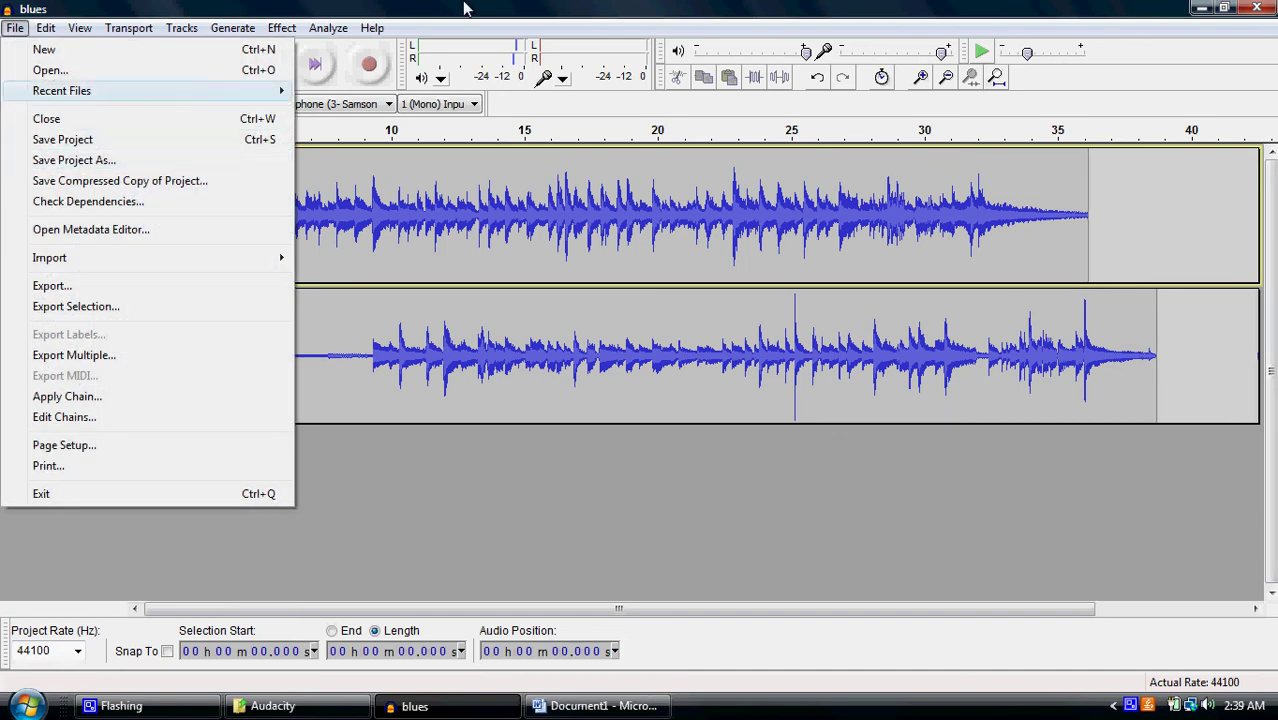
click(490, 48)
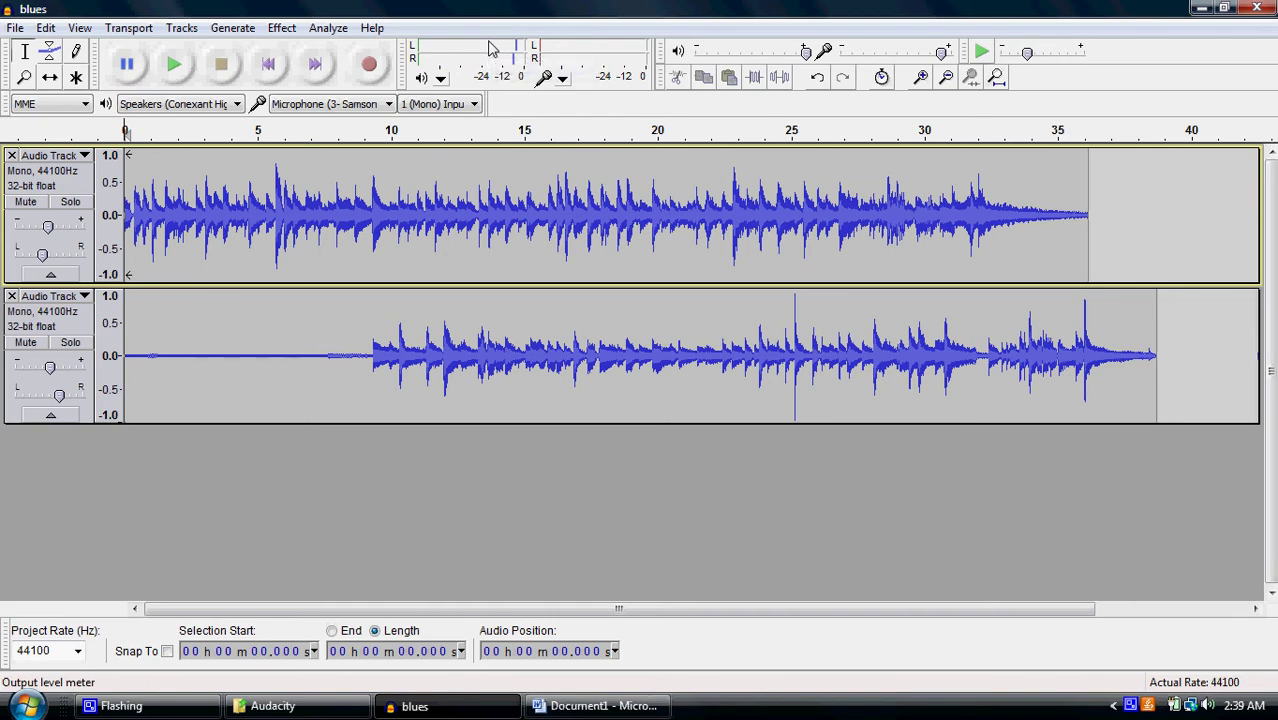
click(14, 28)
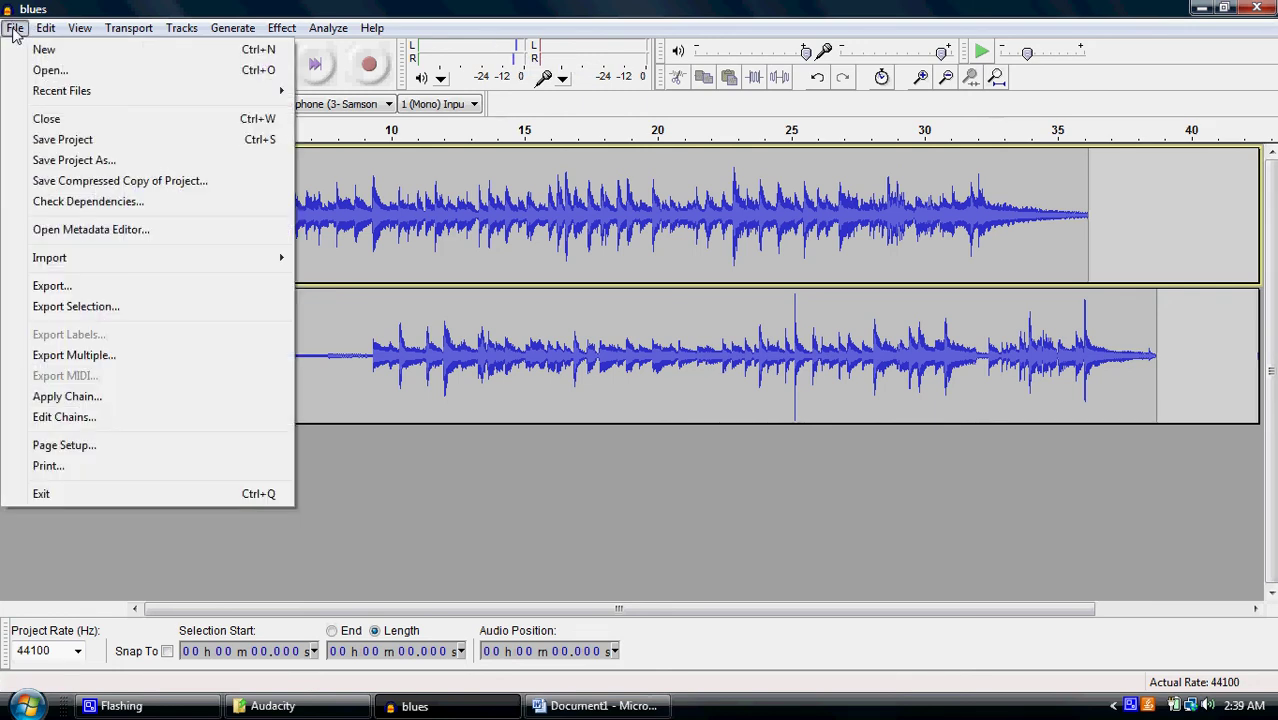
click(85, 290)
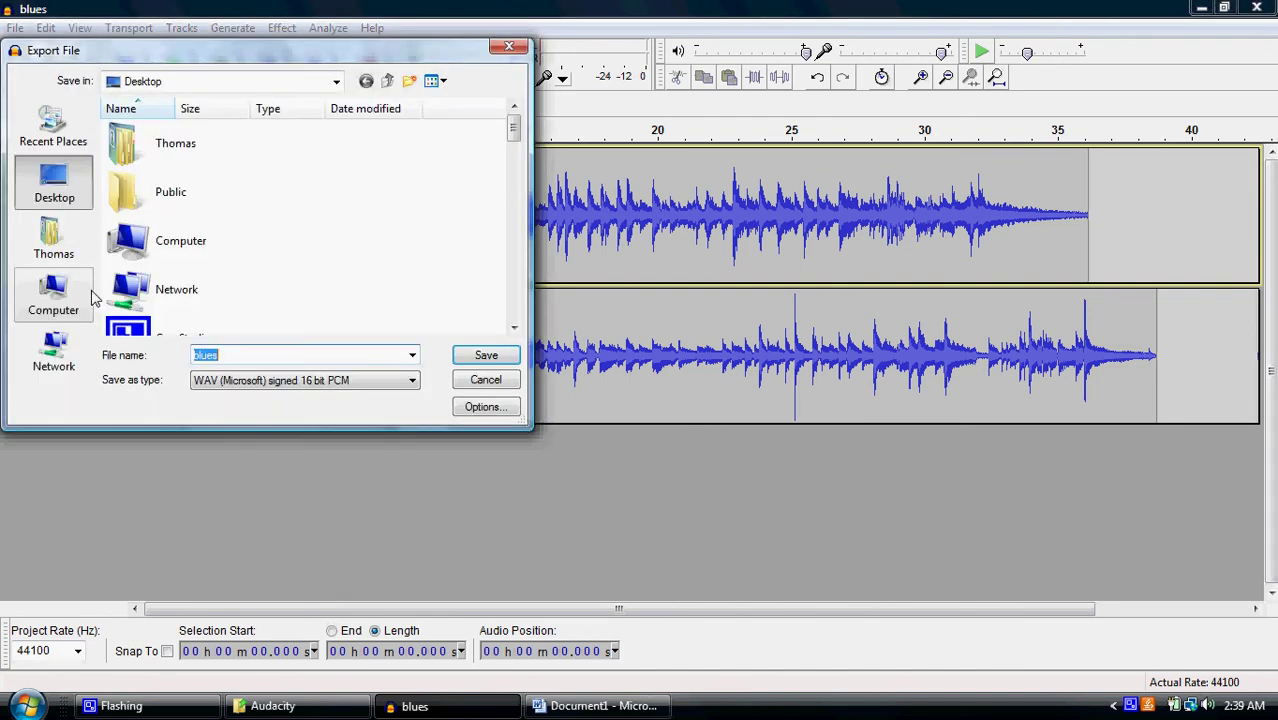
click(241, 353)
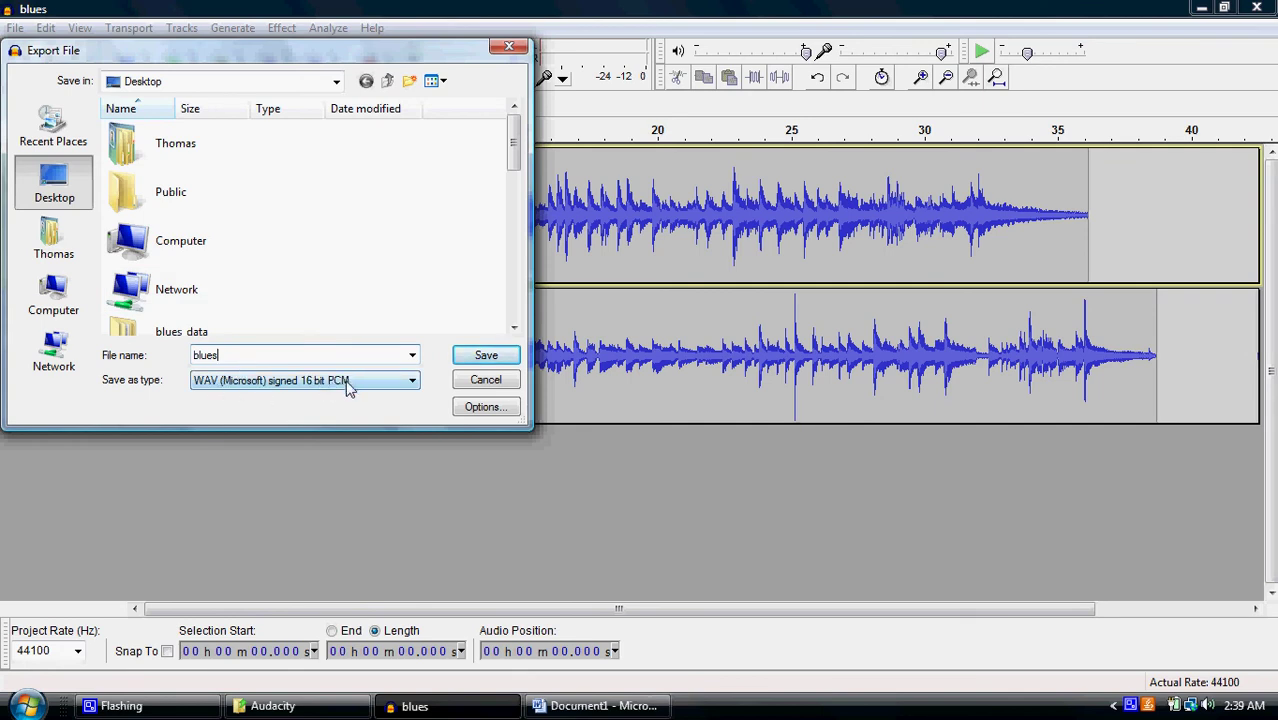
click(481, 357)
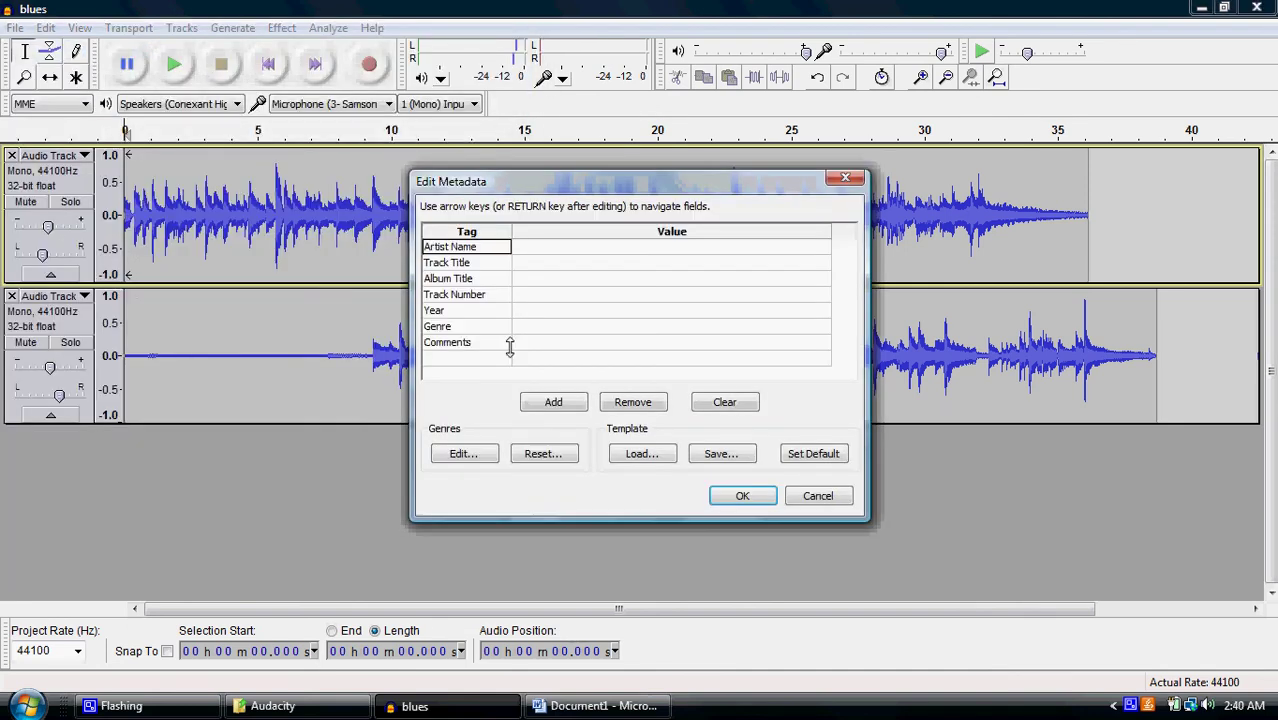
- Leave every metadata tag, including Year, blank and accept the stereo mixdown warning
click(585, 253)
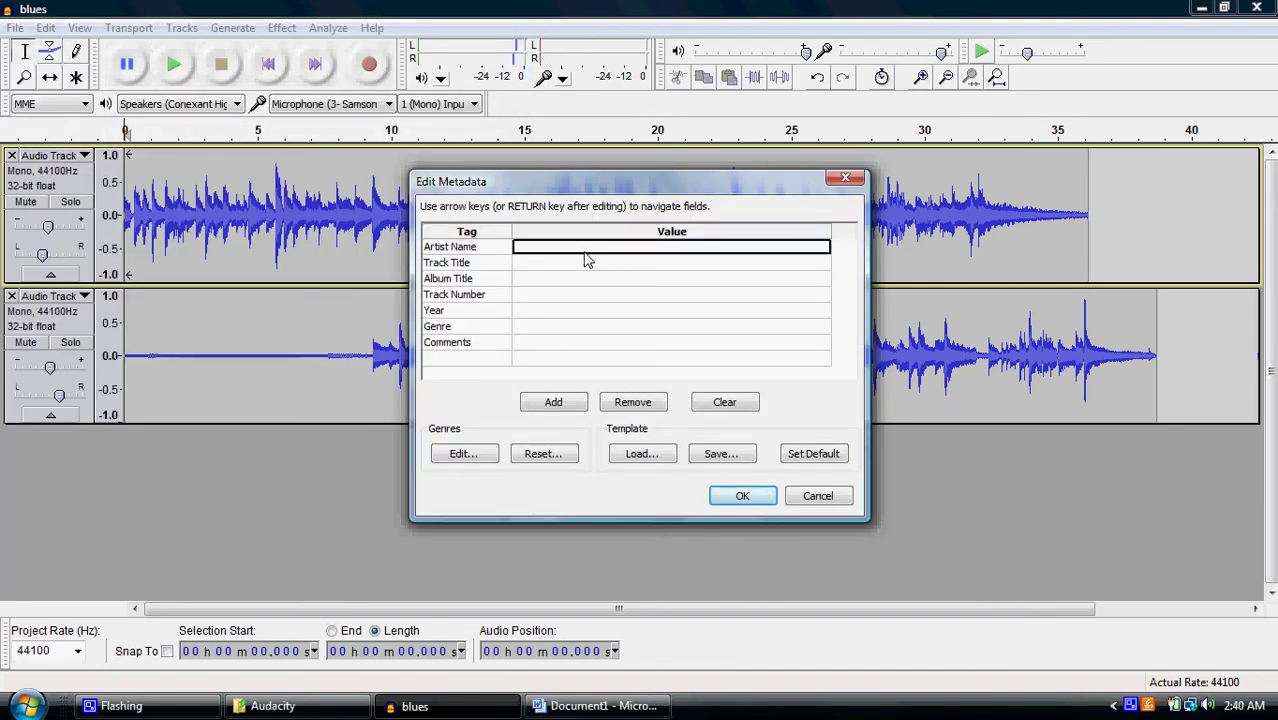
click(587, 278)
click(597, 263)
click(590, 279)
click(605, 295)
click(614, 313)
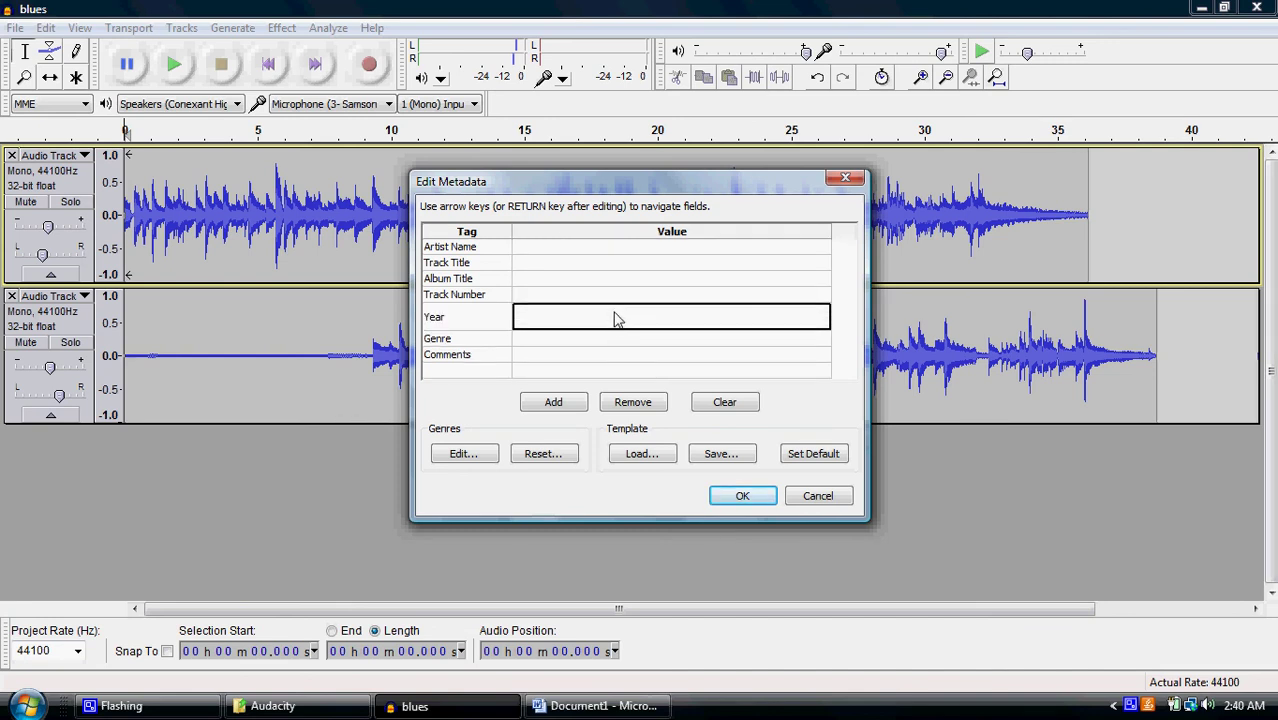
click(617, 322)
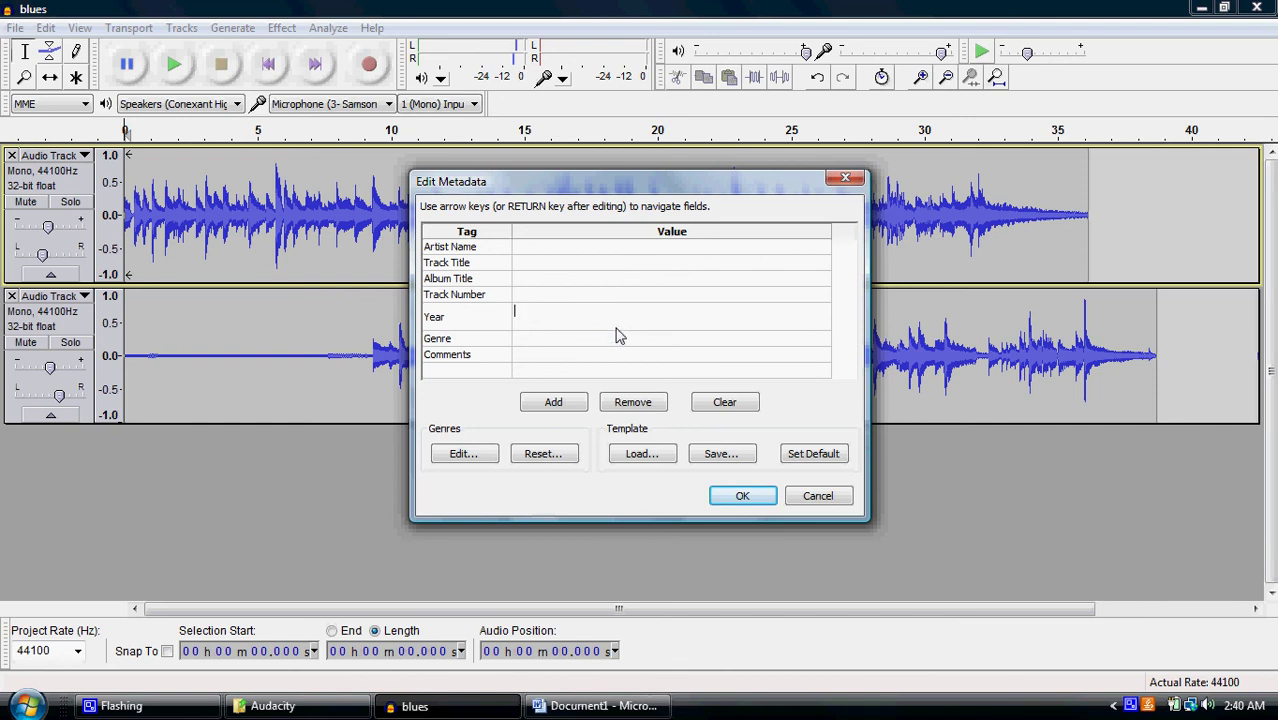
click(616, 334)
click(640, 328)
click(639, 334)
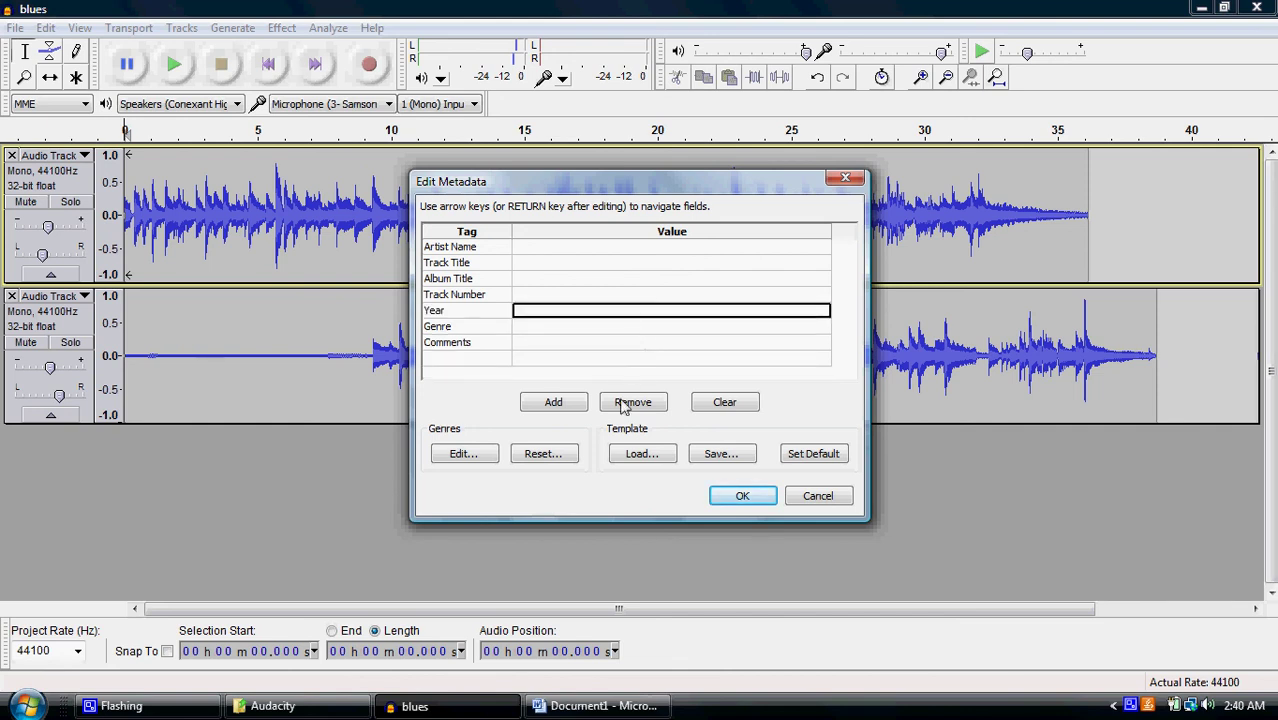
click(743, 497)
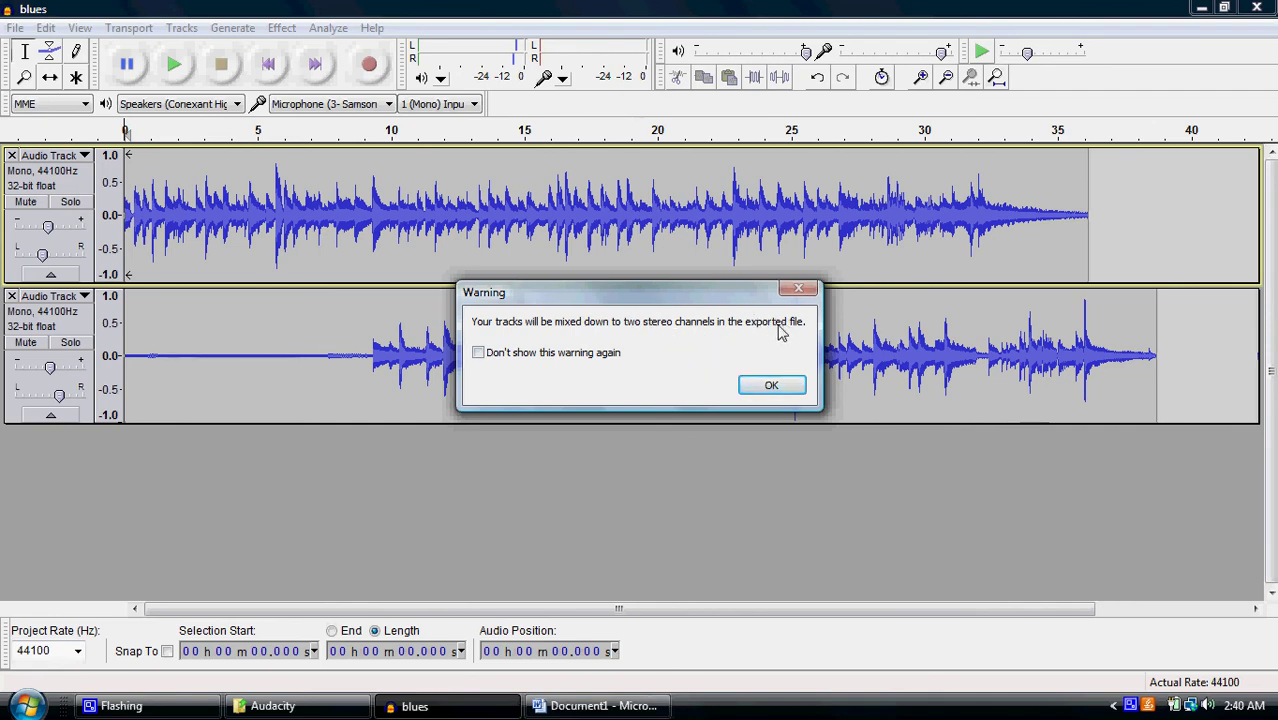
click(781, 386)
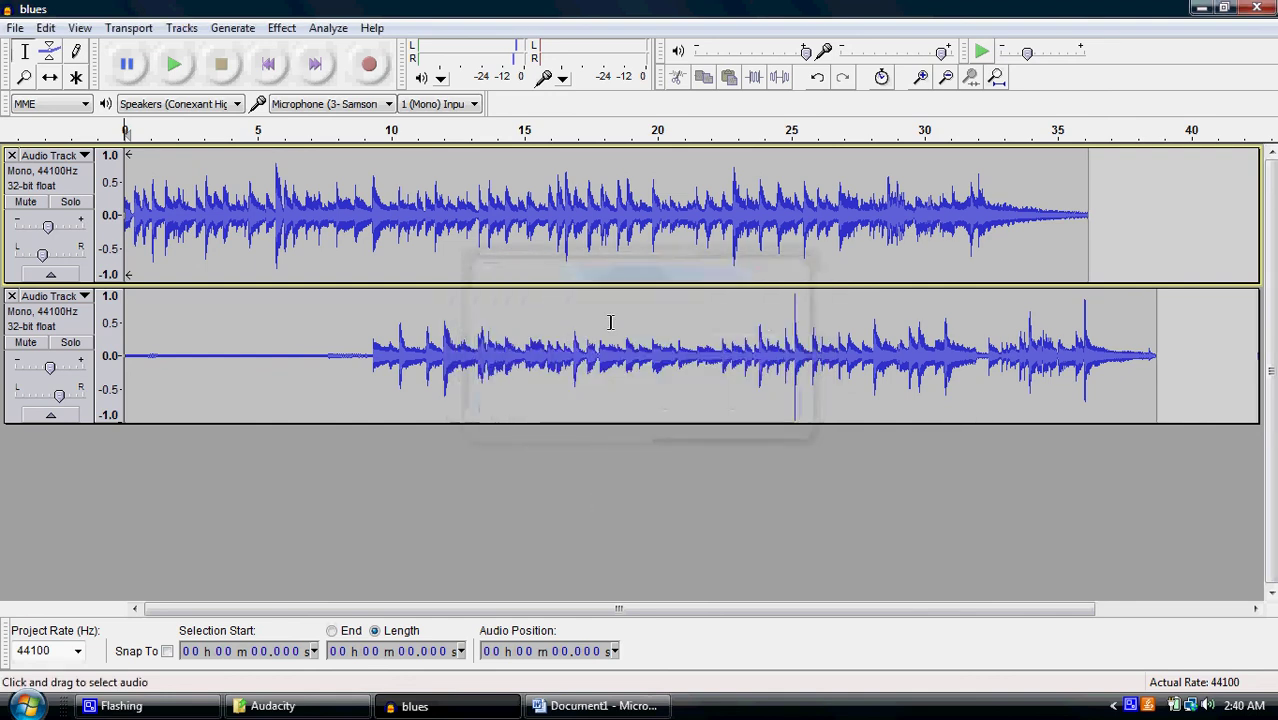
- Close the blues project window, answering No to saving changes, revealing the Word notes
click(1201, 15)
click(510, 710)
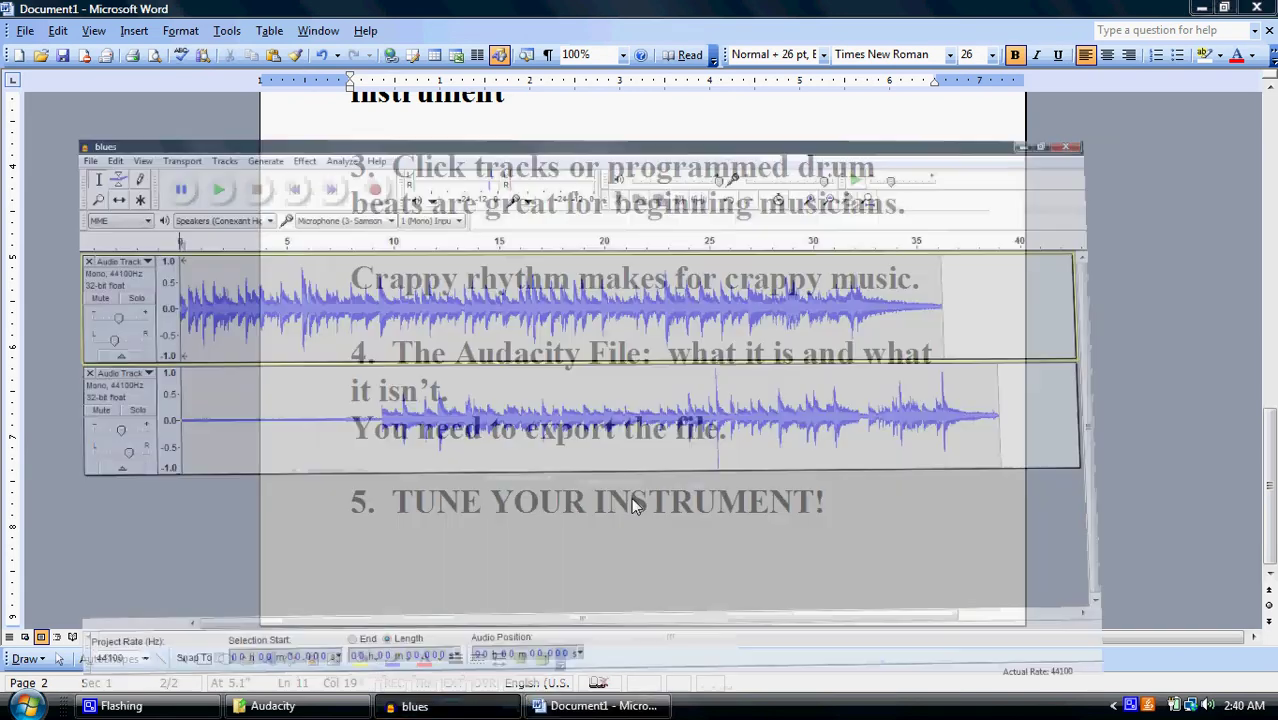
click(1257, 9)
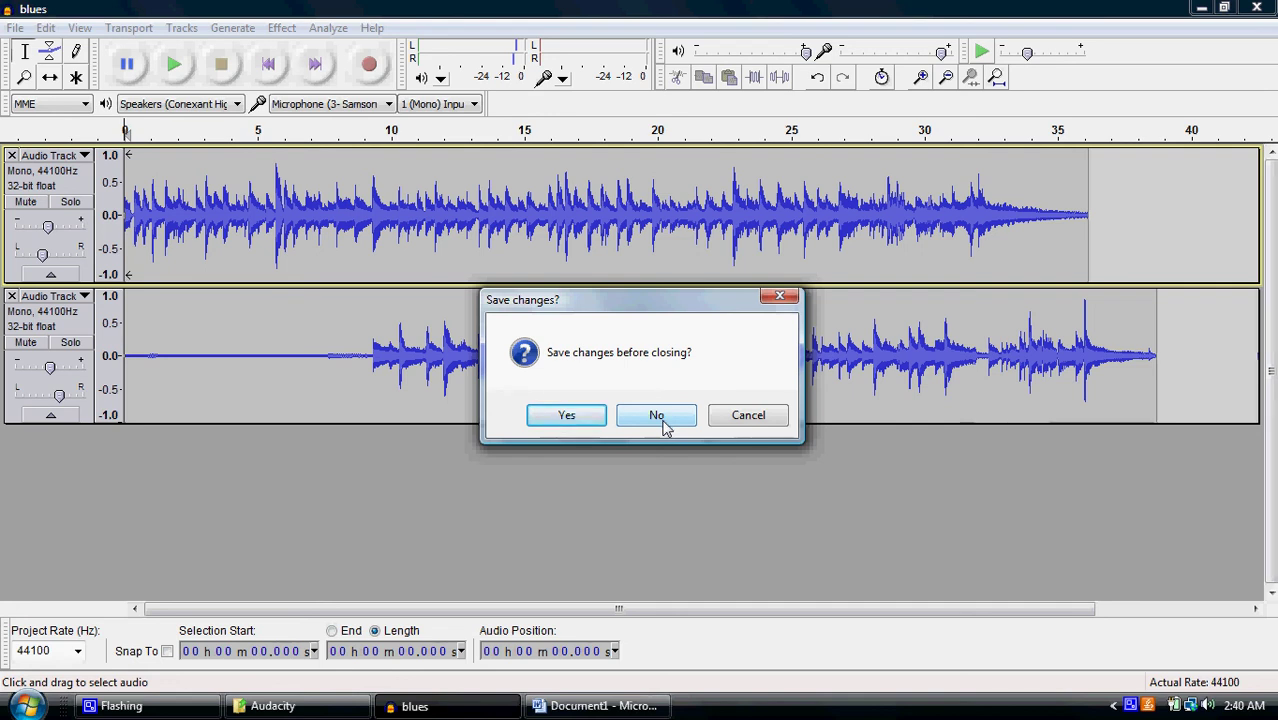
click(657, 416)
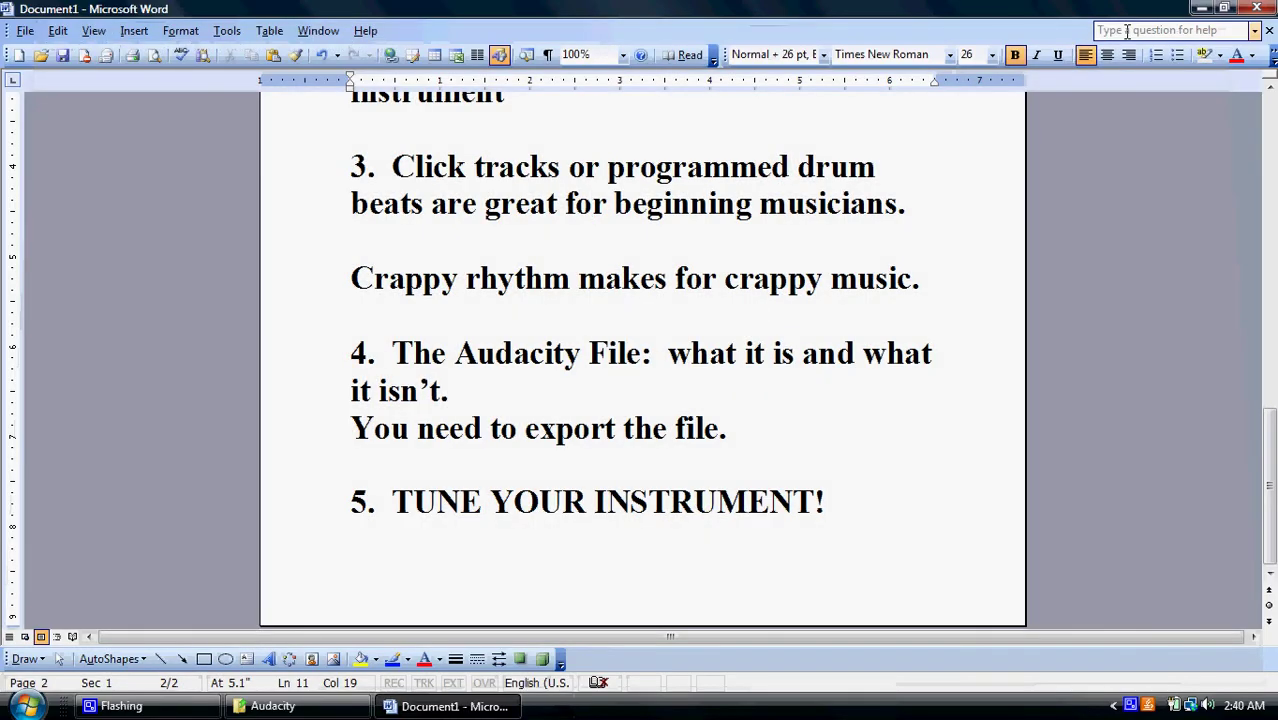
click(1200, 8)
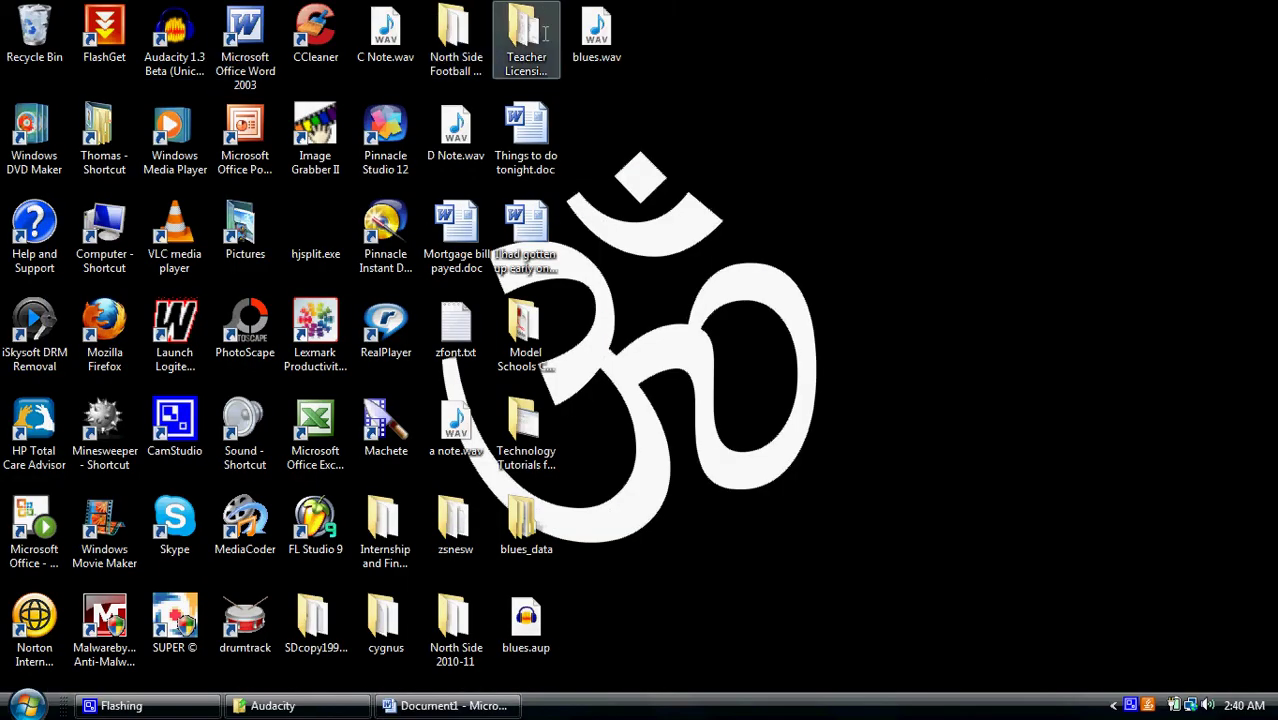
drag(586, 34, 655, 60)
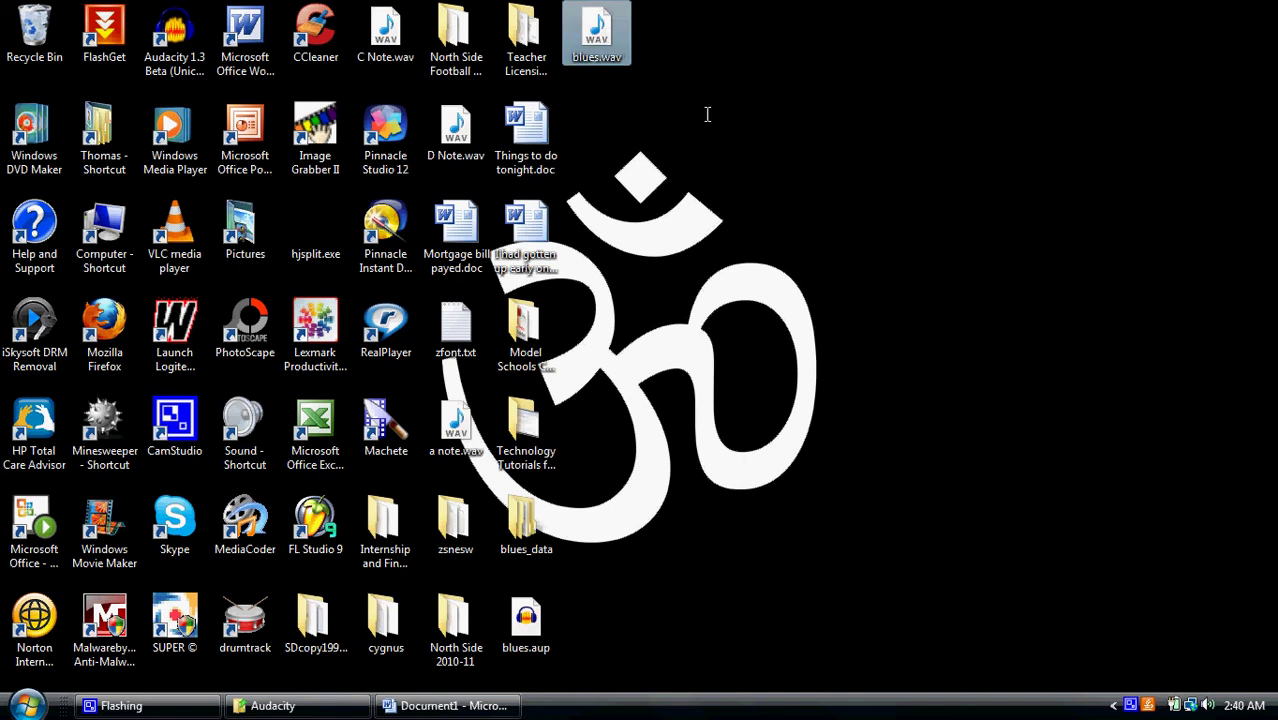
key(Return)
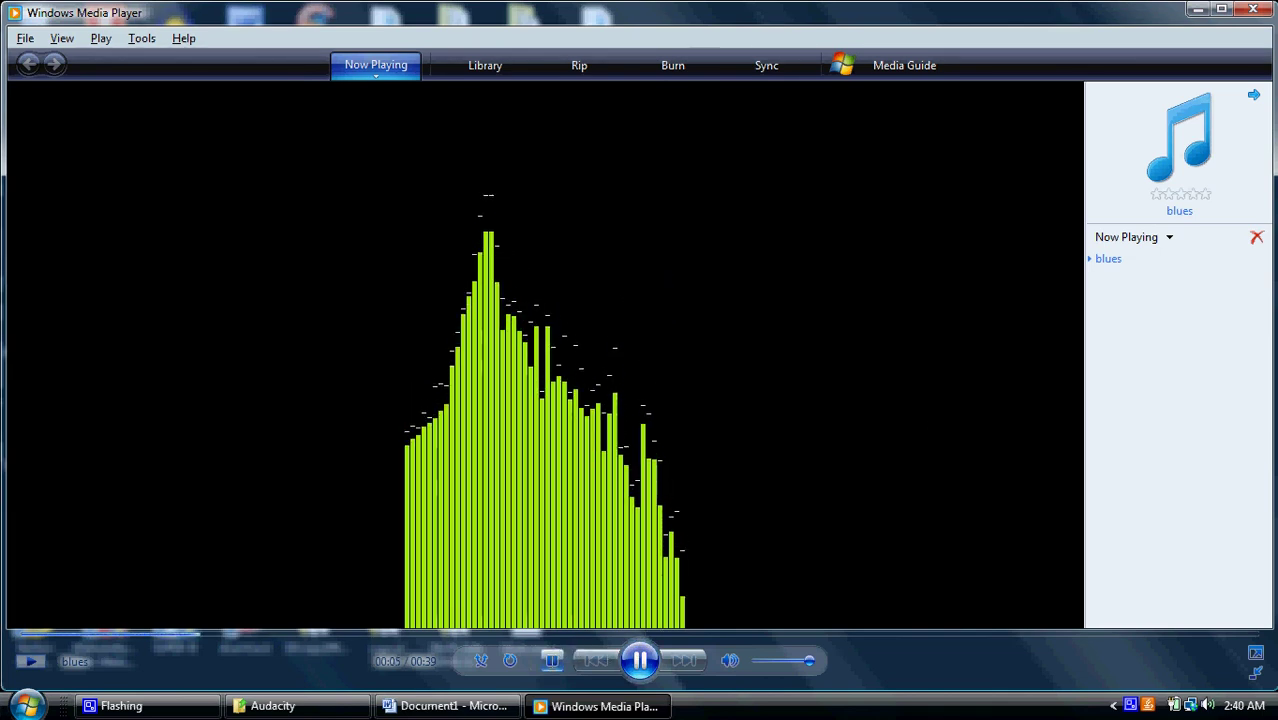
click(553, 660)
key(alt+F4)
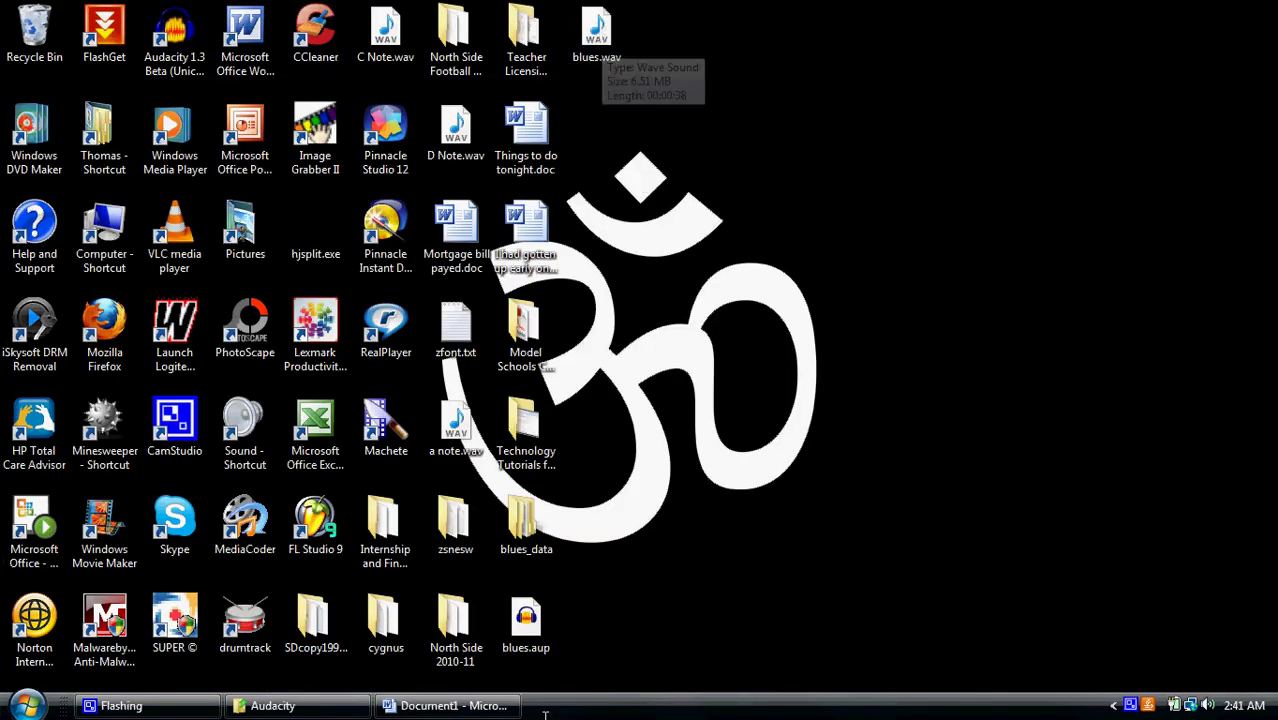
- Point out the blues.aup project file and the blues_data folder on the desktop
click(534, 622)
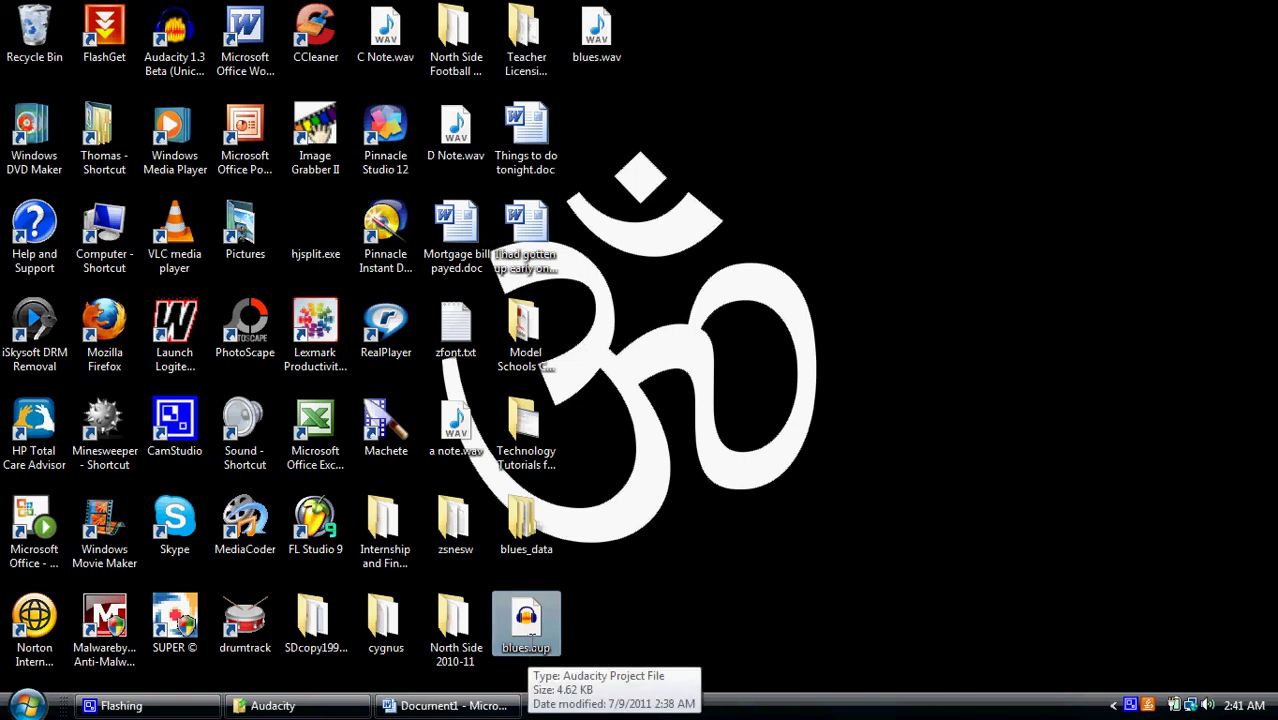
click(545, 520)
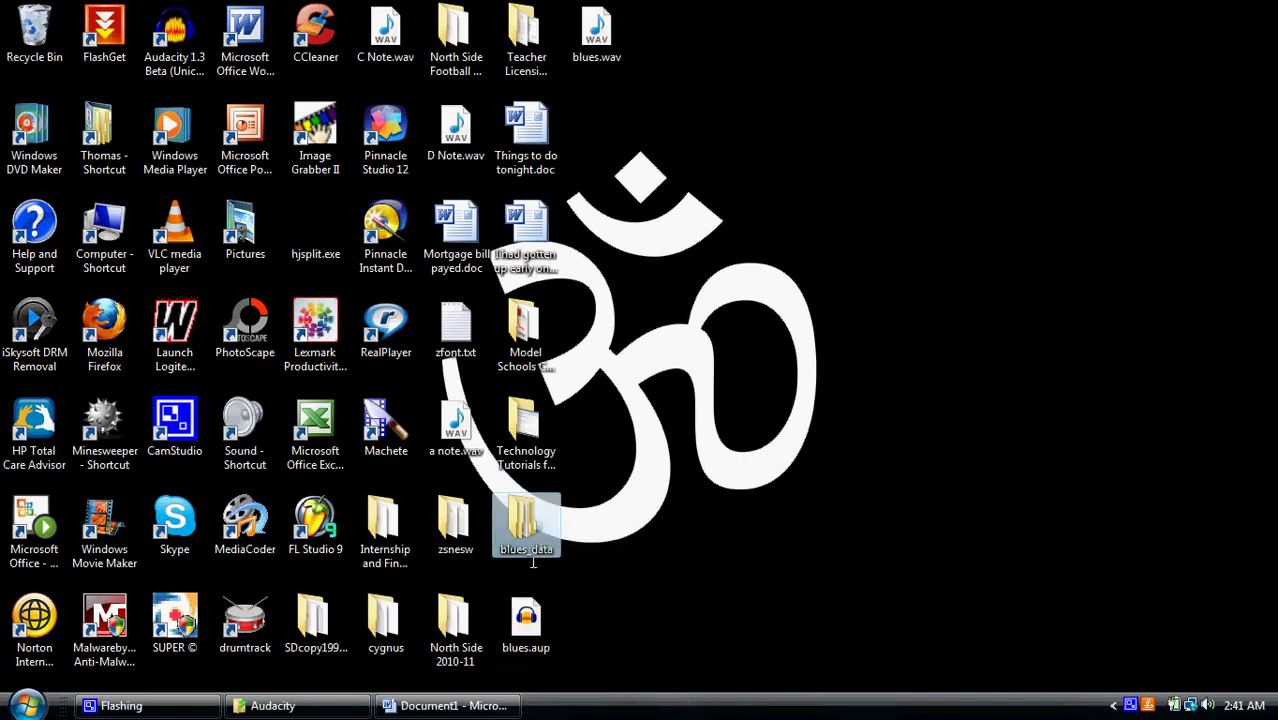
click(530, 622)
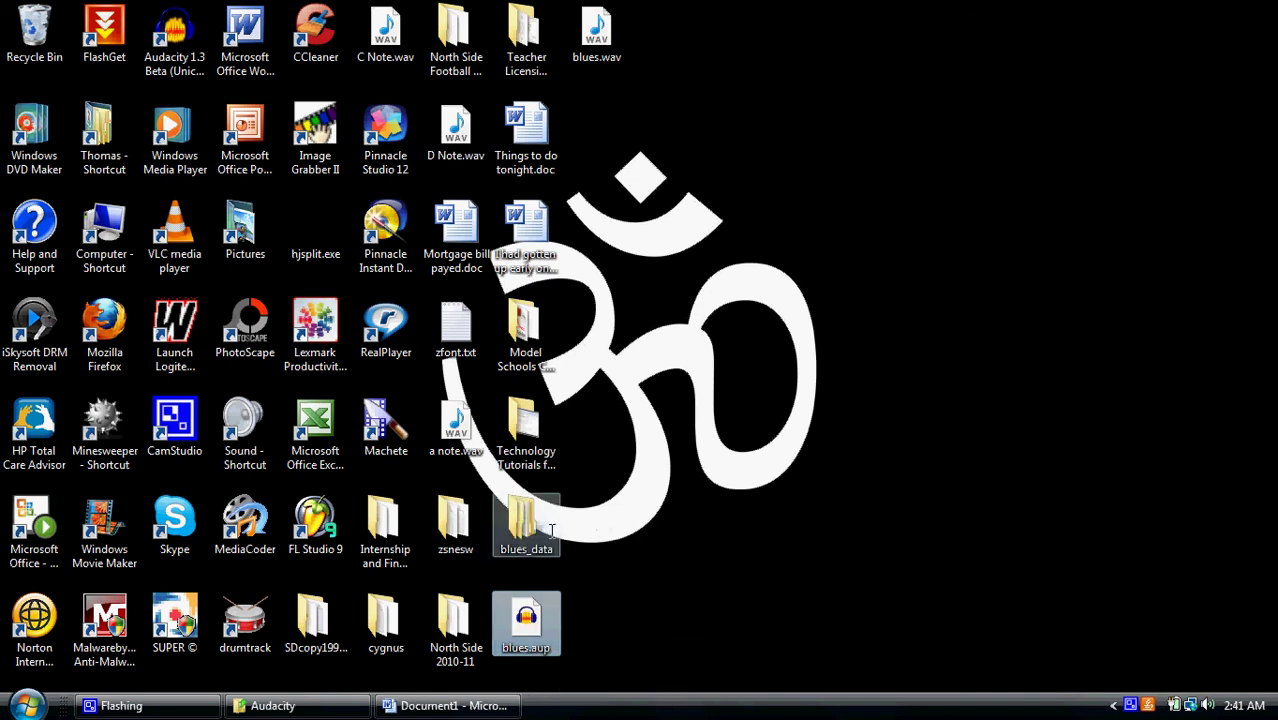
click(656, 515)
- Create a folder named New Folder on the desktop and drag blues.aup into it
right_click(750, 271)
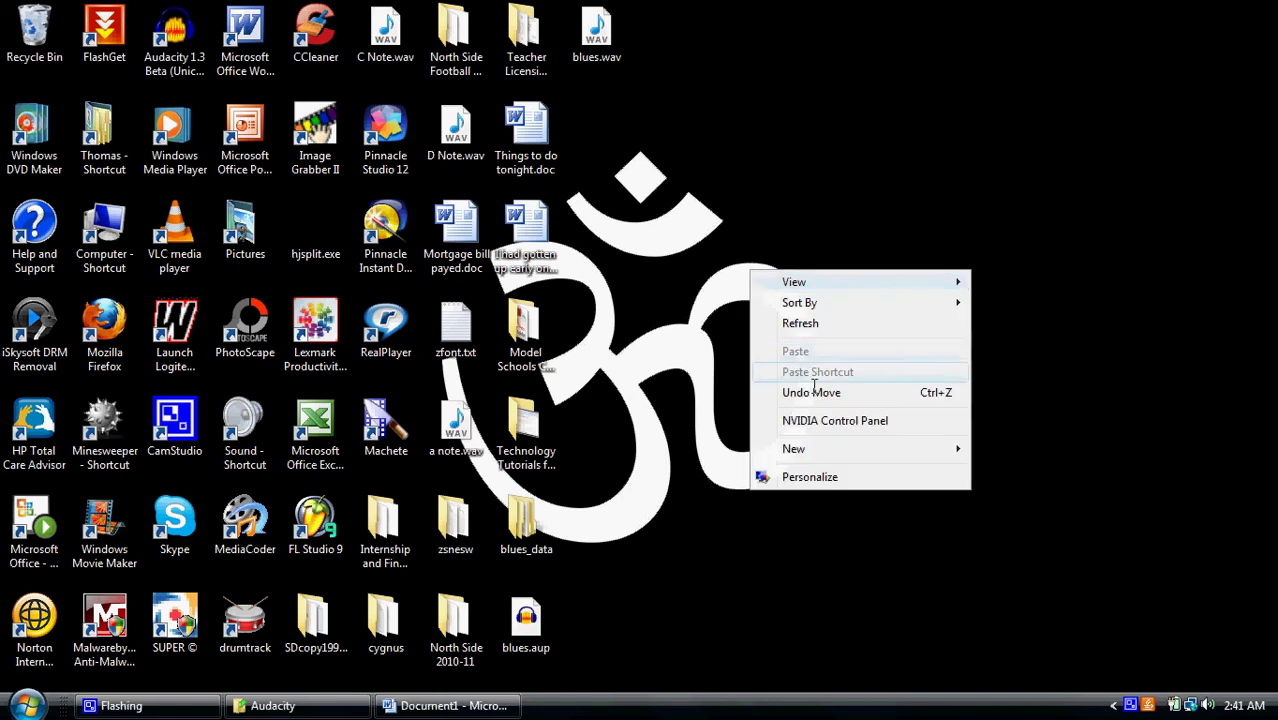
mouse_move(937, 445)
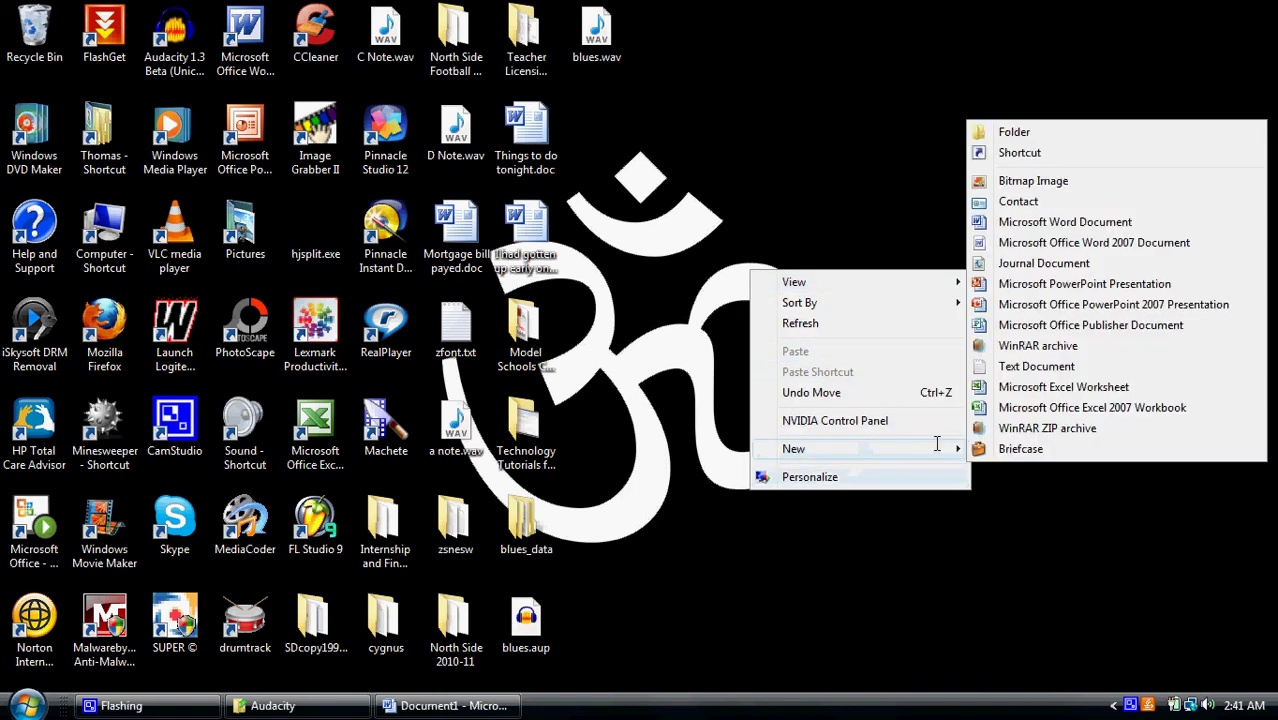
click(1067, 125)
click(882, 289)
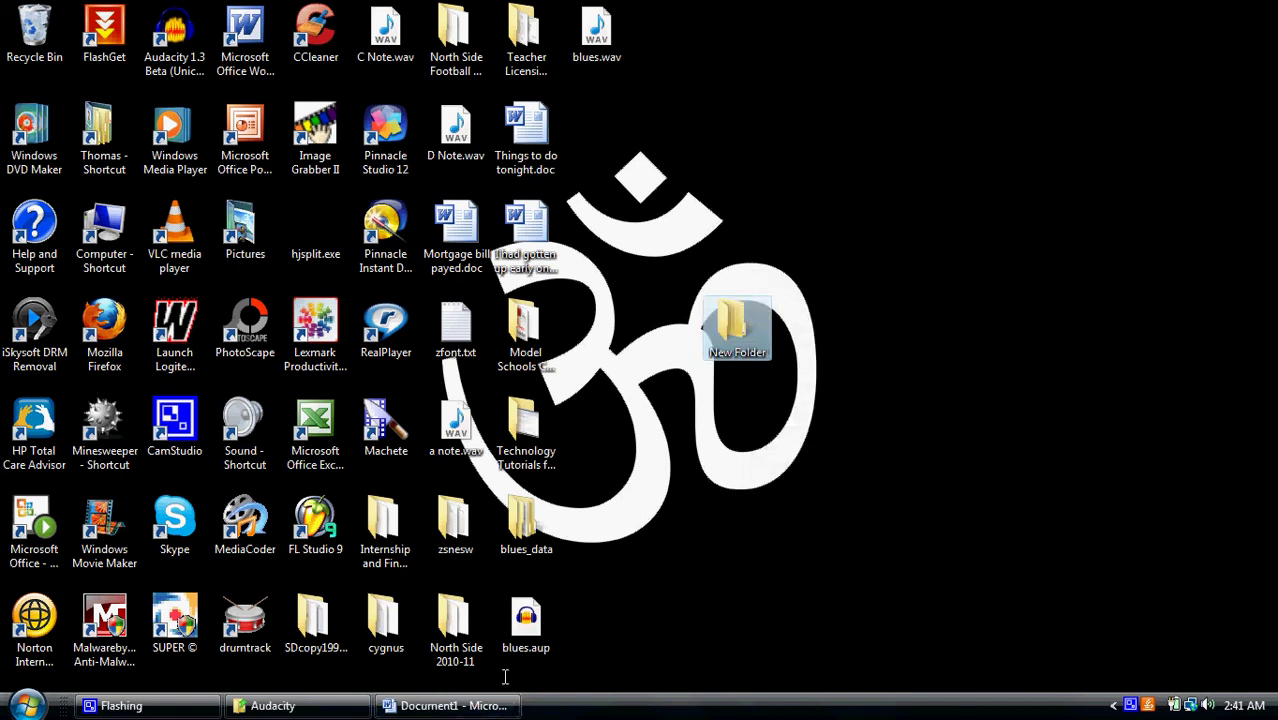
drag(525, 620, 740, 340)
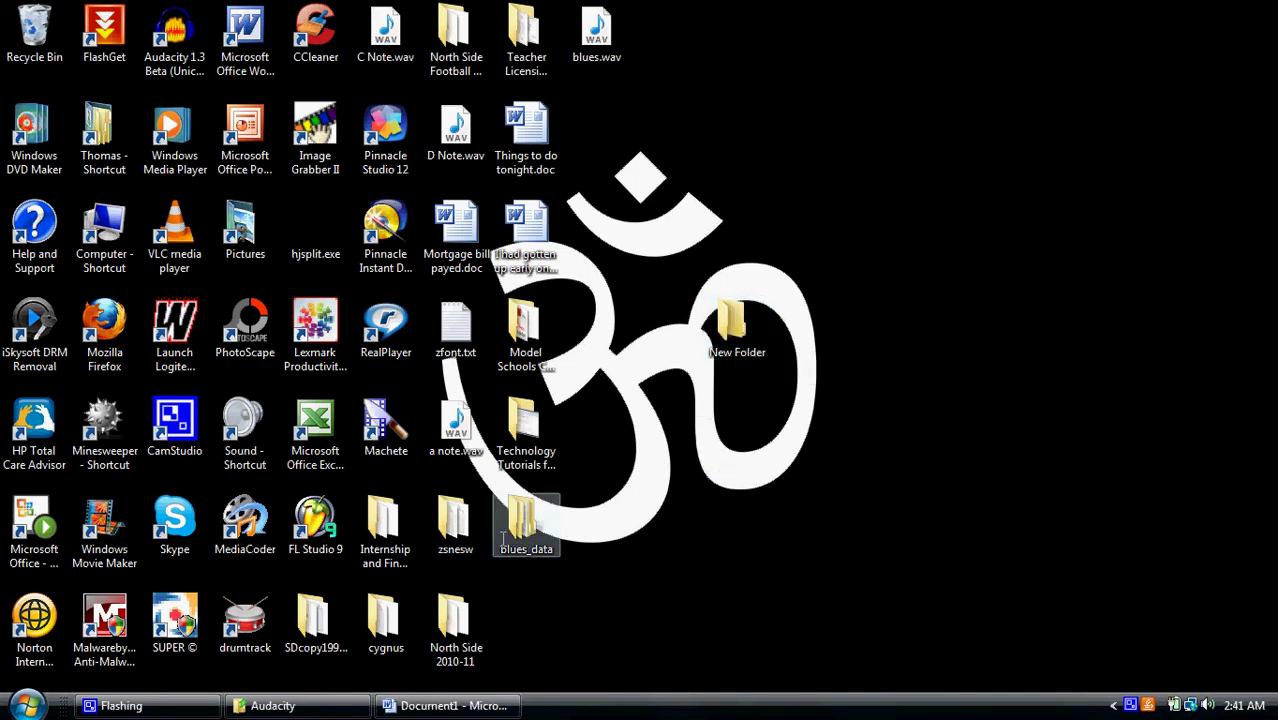
- Open blues.aup from New Folder and dismiss both missing blues_data error messages
double_click(715, 345)
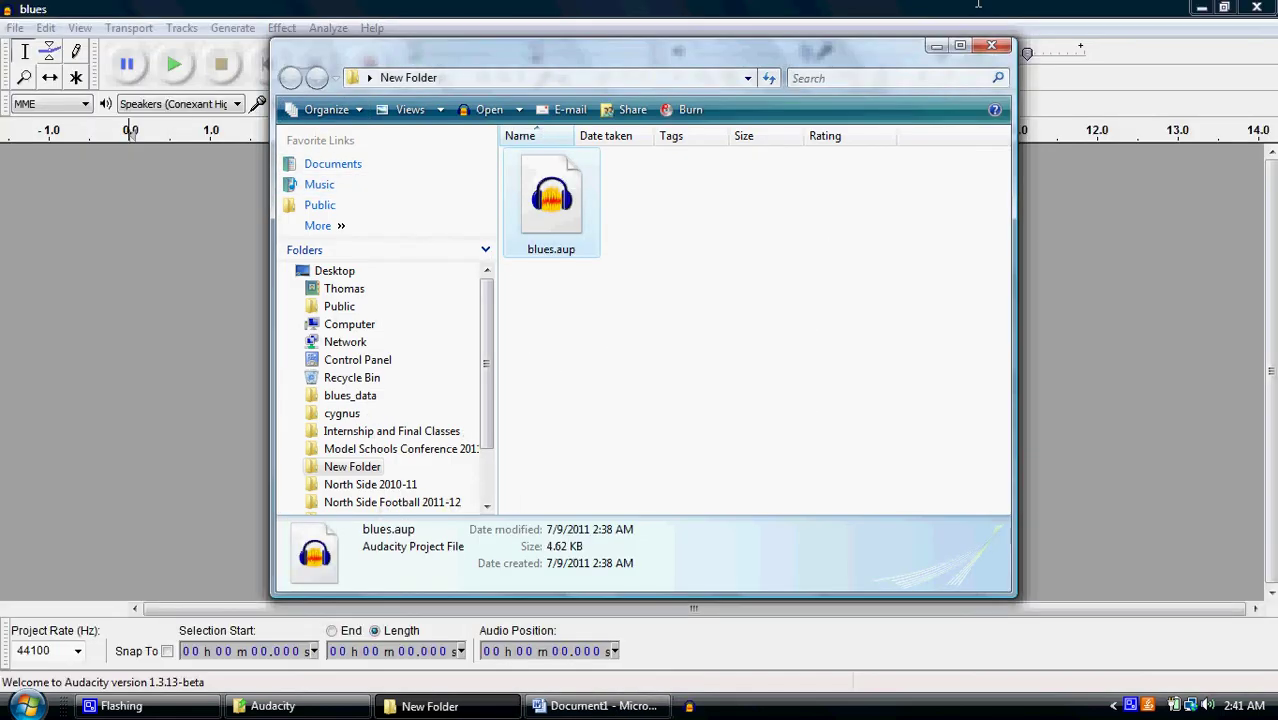
click(937, 46)
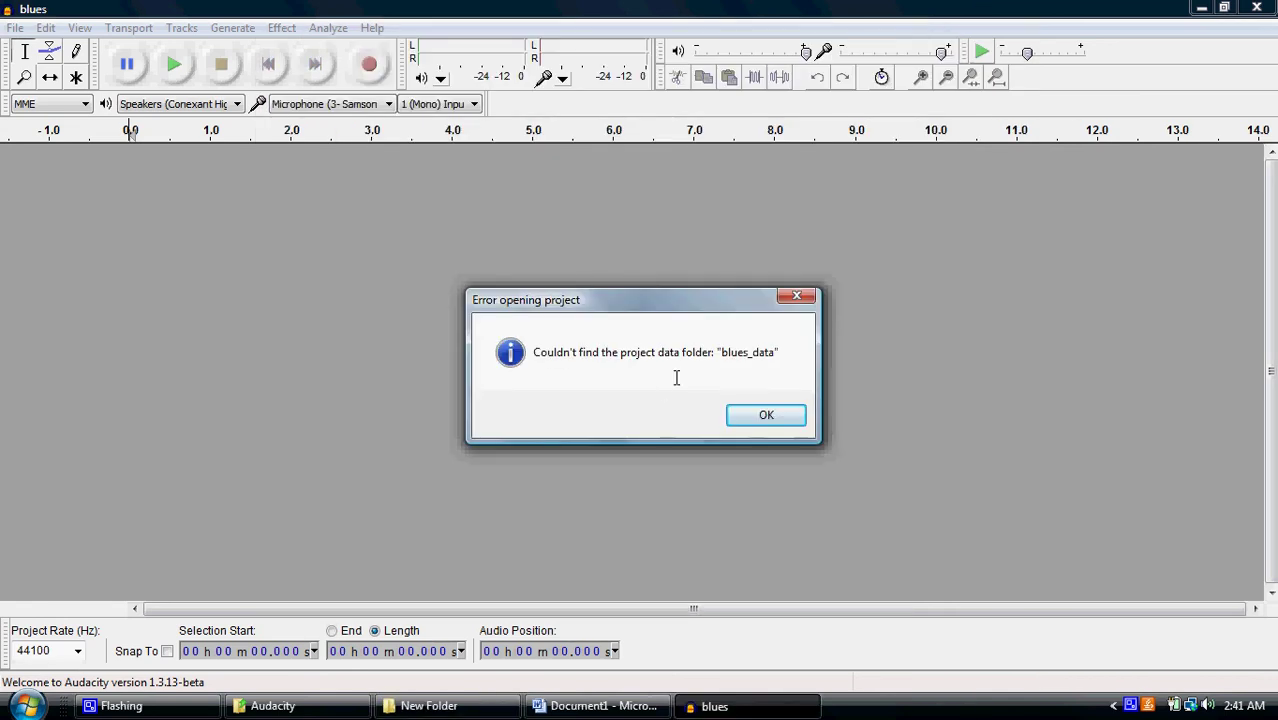
click(766, 415)
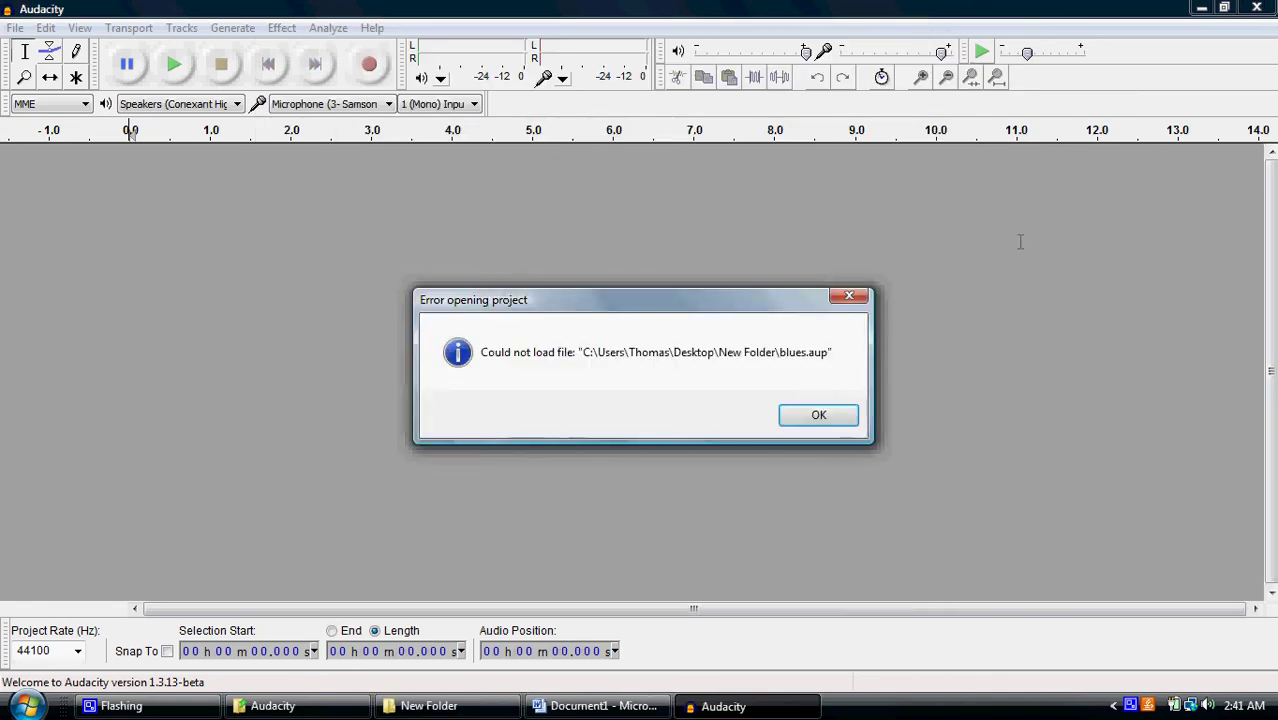
click(848, 415)
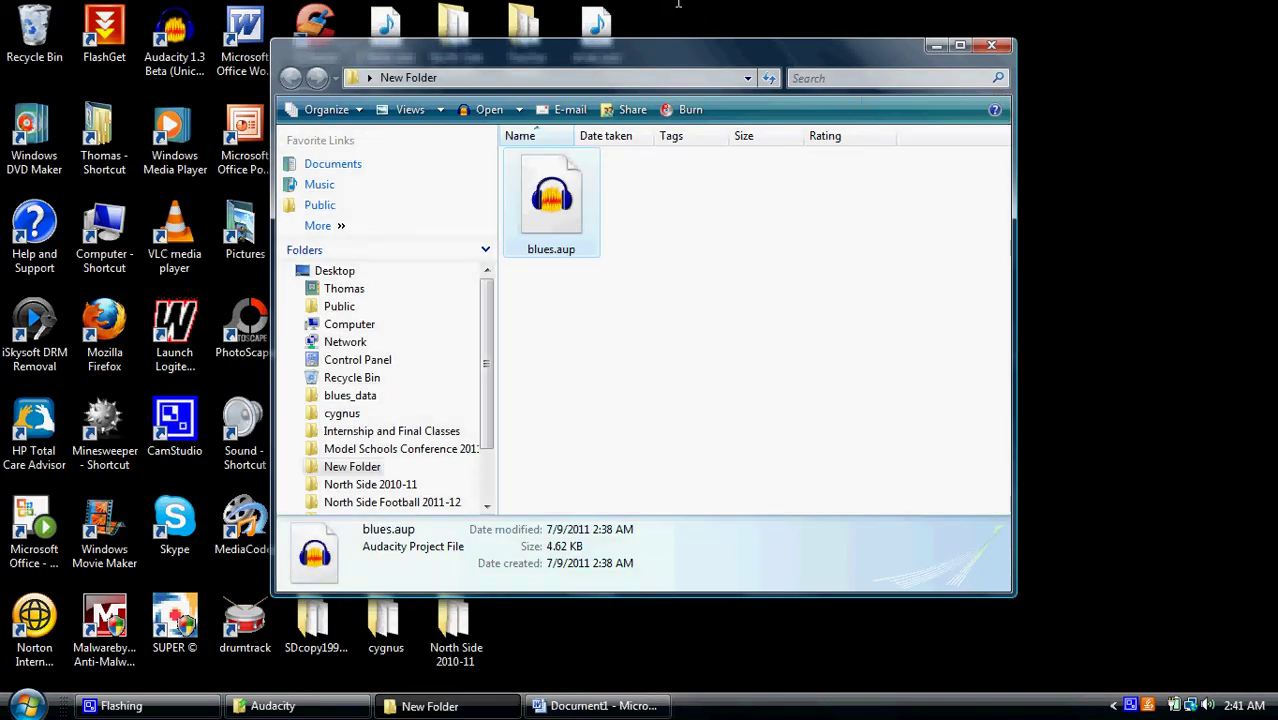
- Move blues_data into New Folder beside blues.aup and reopen blues.aup
drag(664, 80, 971, 40)
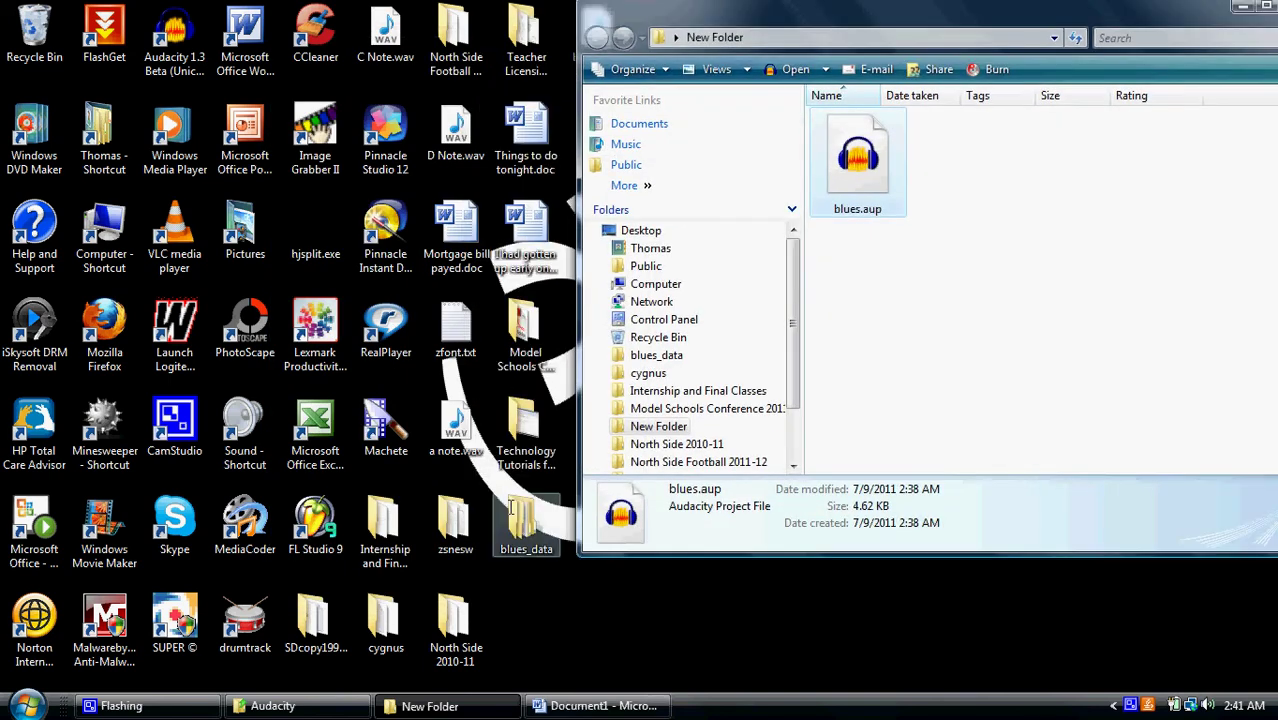
drag(656, 355, 944, 189)
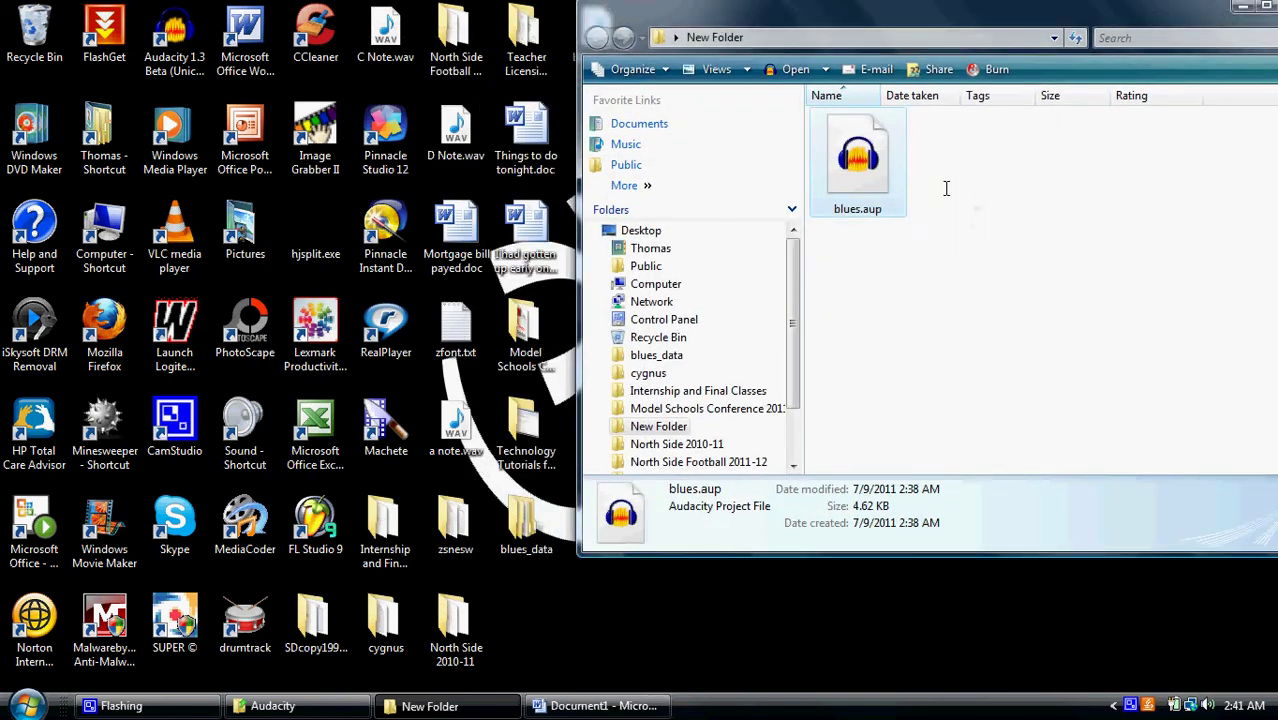
click(857, 160)
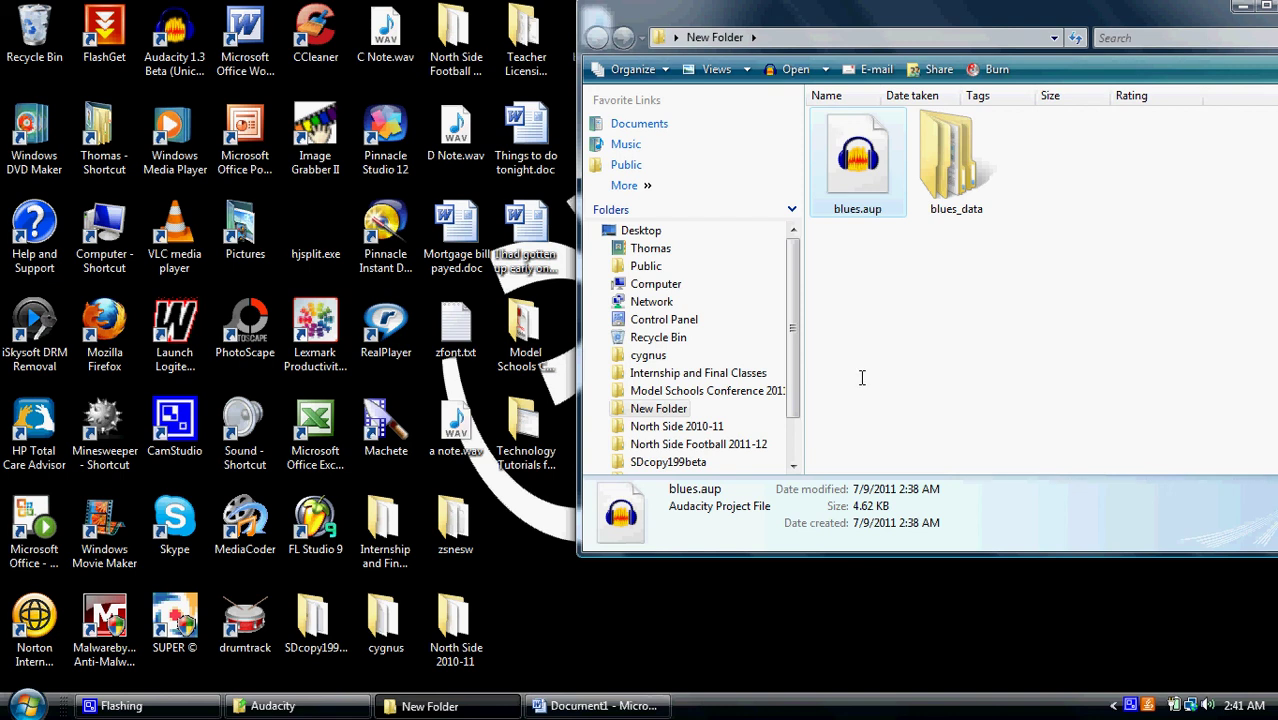
key(Return)
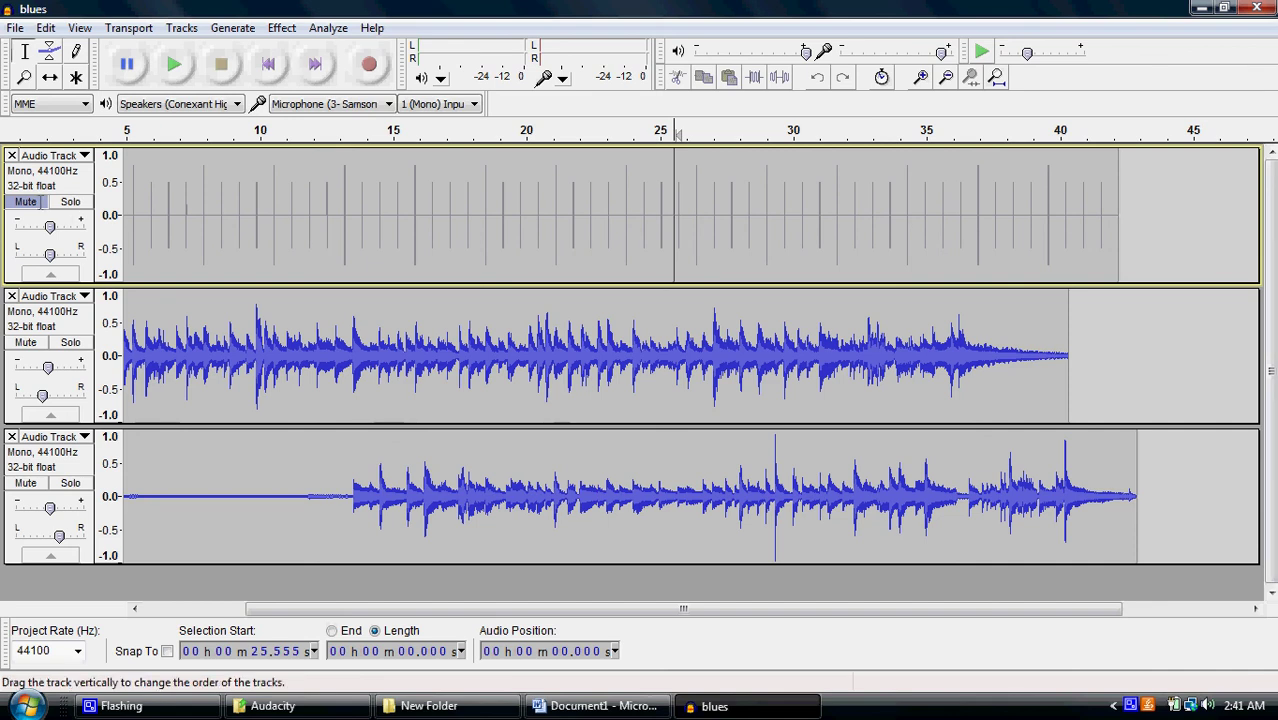
- Unmute track 1, skip playback to the start, and minimise the blues project
click(25, 201)
click(1201, 7)
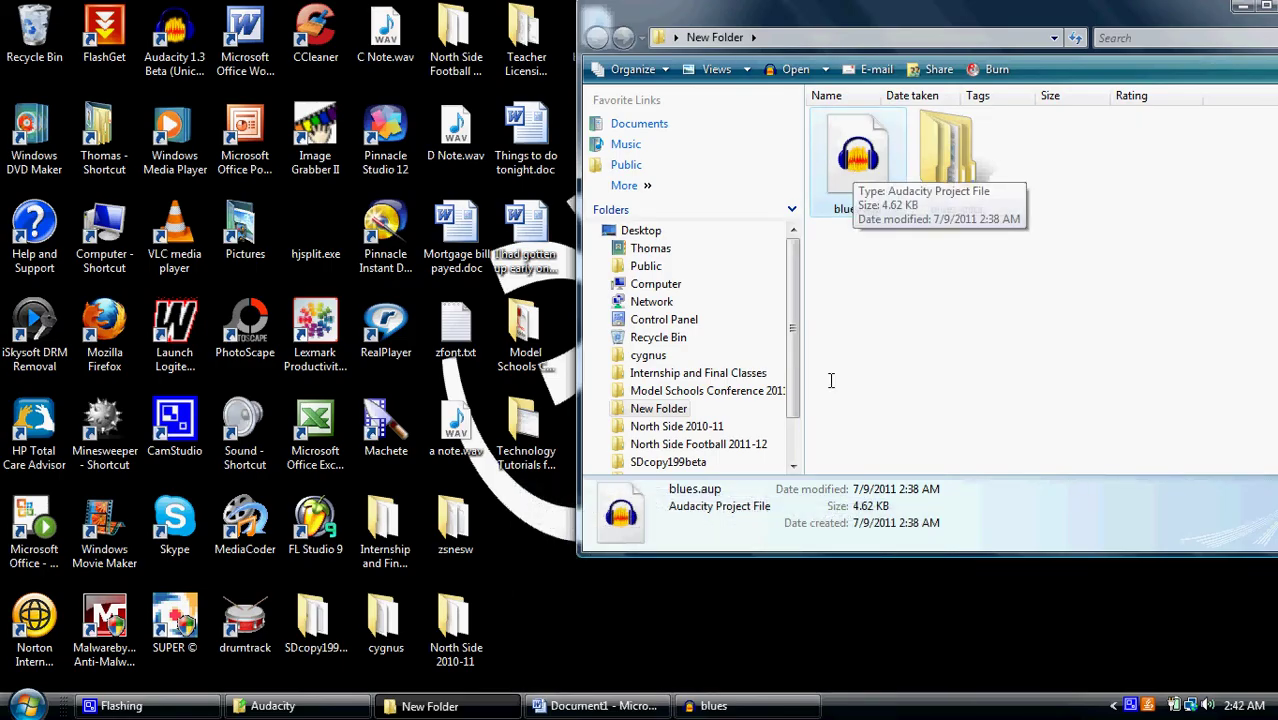
click(716, 706)
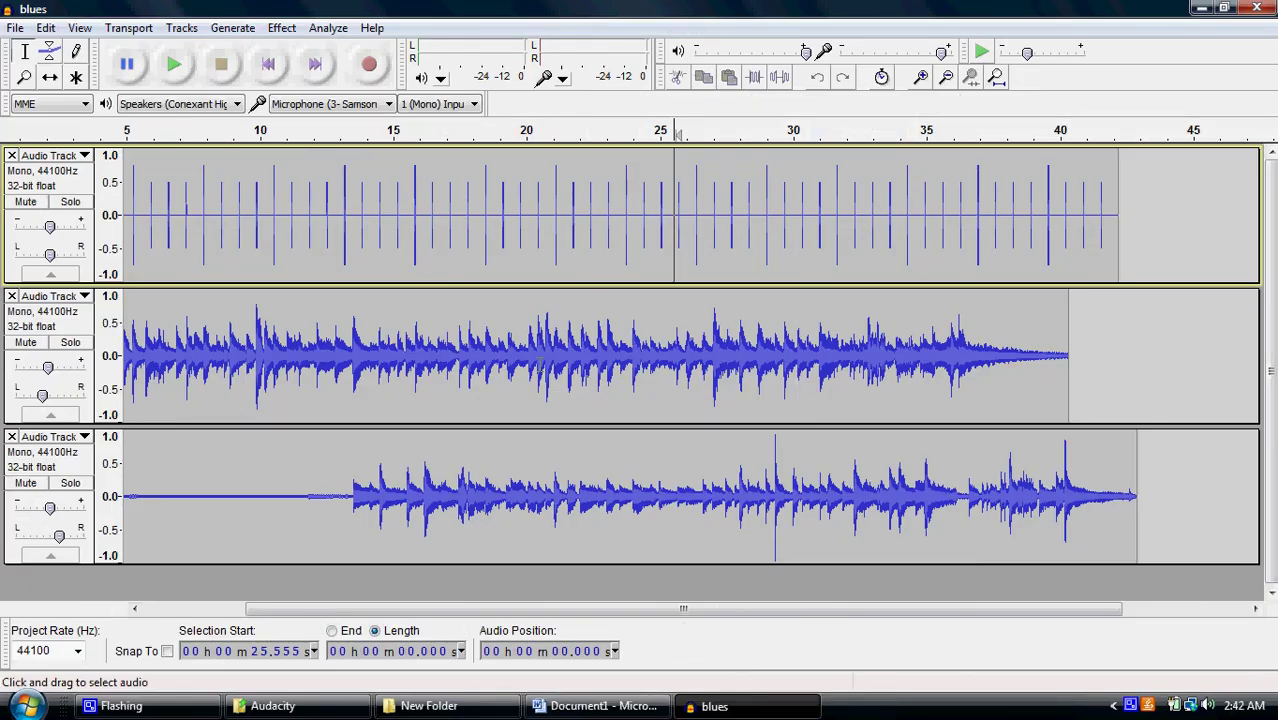
click(268, 63)
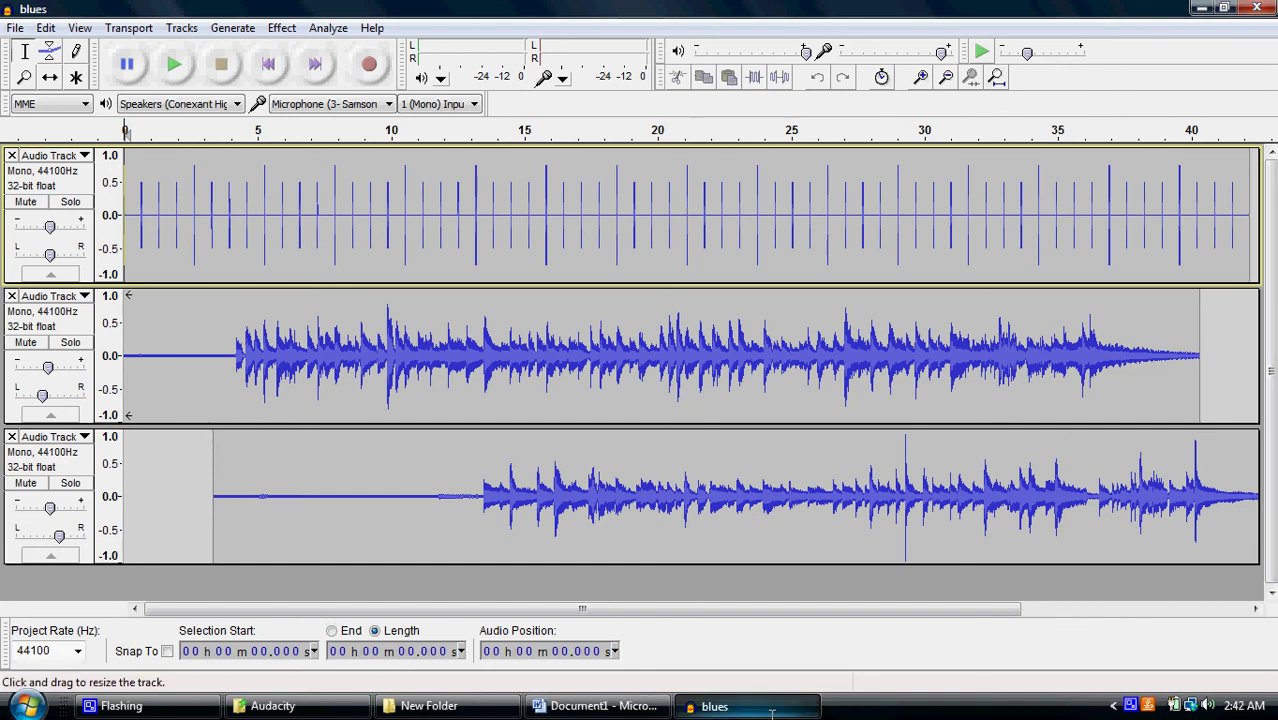
click(700, 706)
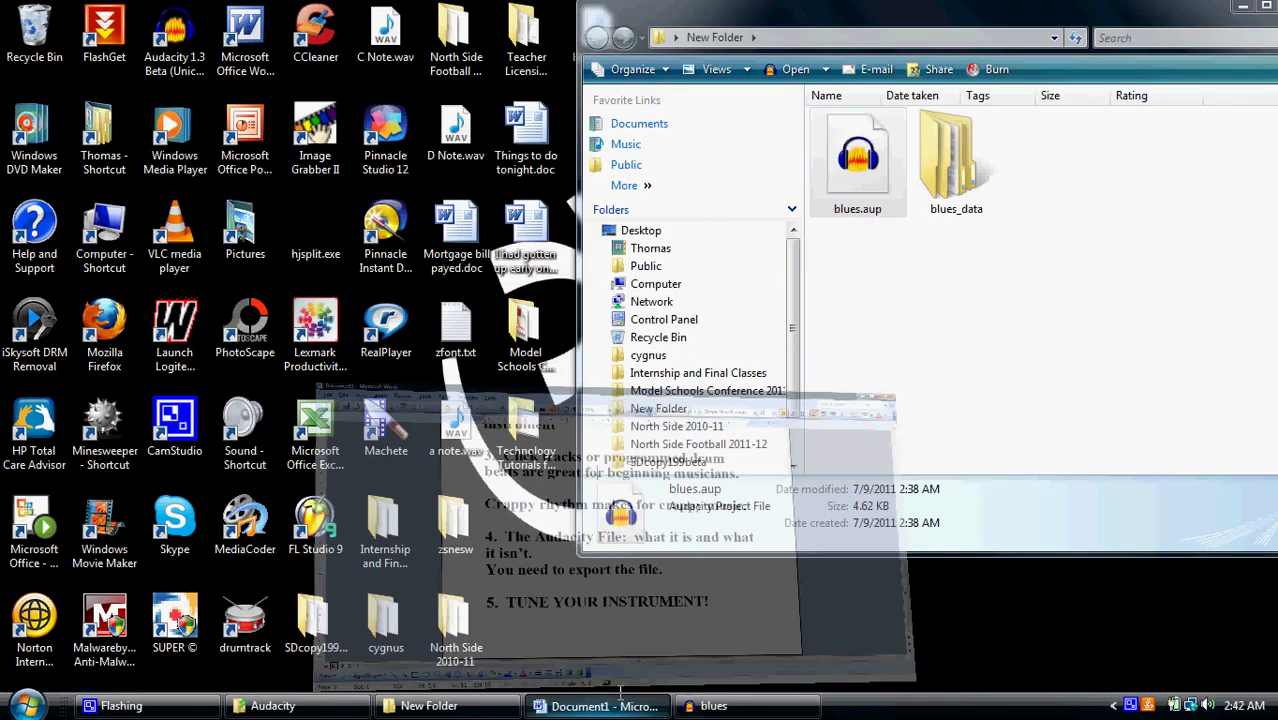
- In the Word notes, highlight the points about click tracks and exporting the Audacity file
click(595, 706)
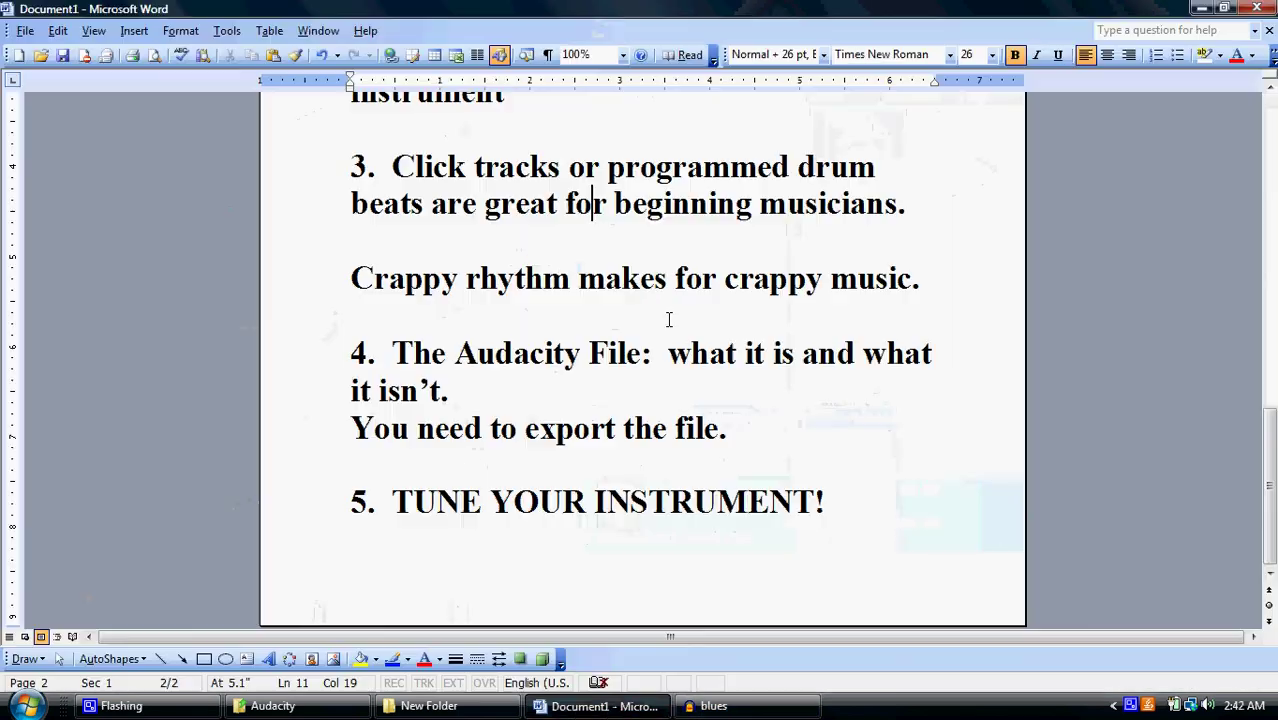
scroll(386, 257, up, 1)
drag(386, 257, 984, 288)
click(963, 290)
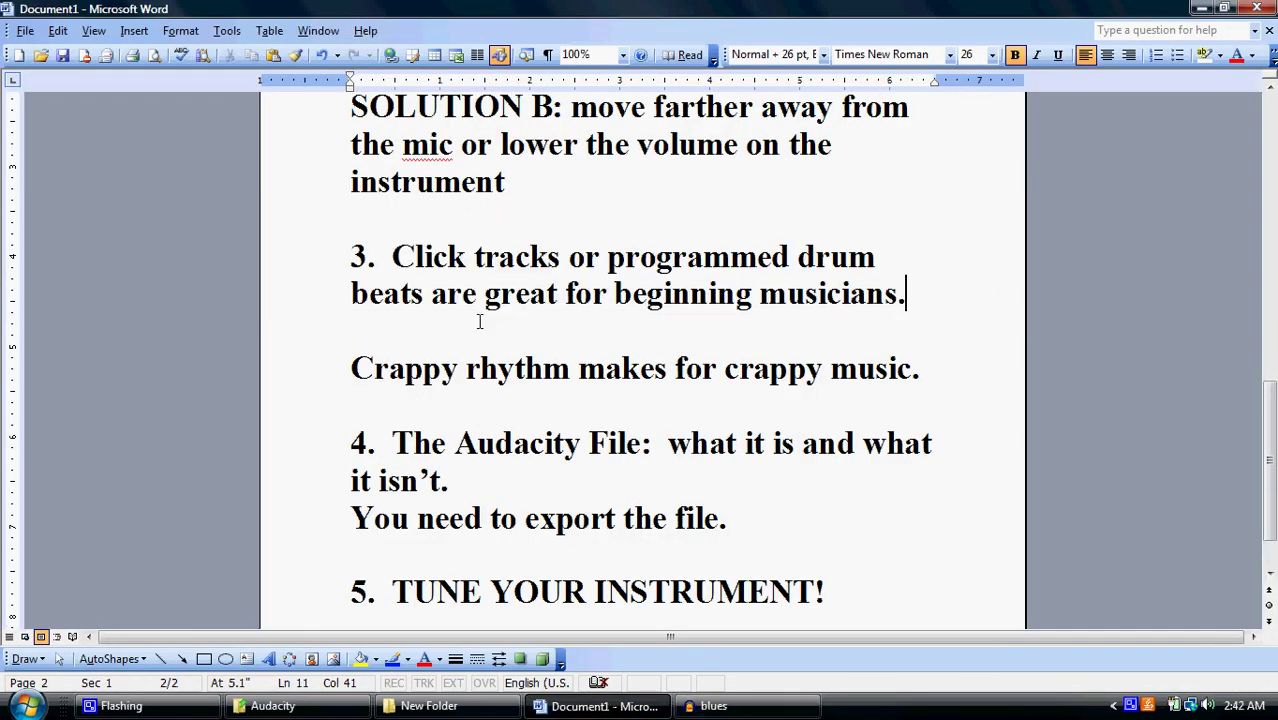
drag(390, 443, 780, 531)
- Close the blues project, minimise New Folder and Word, and point out blues.wav
click(714, 706)
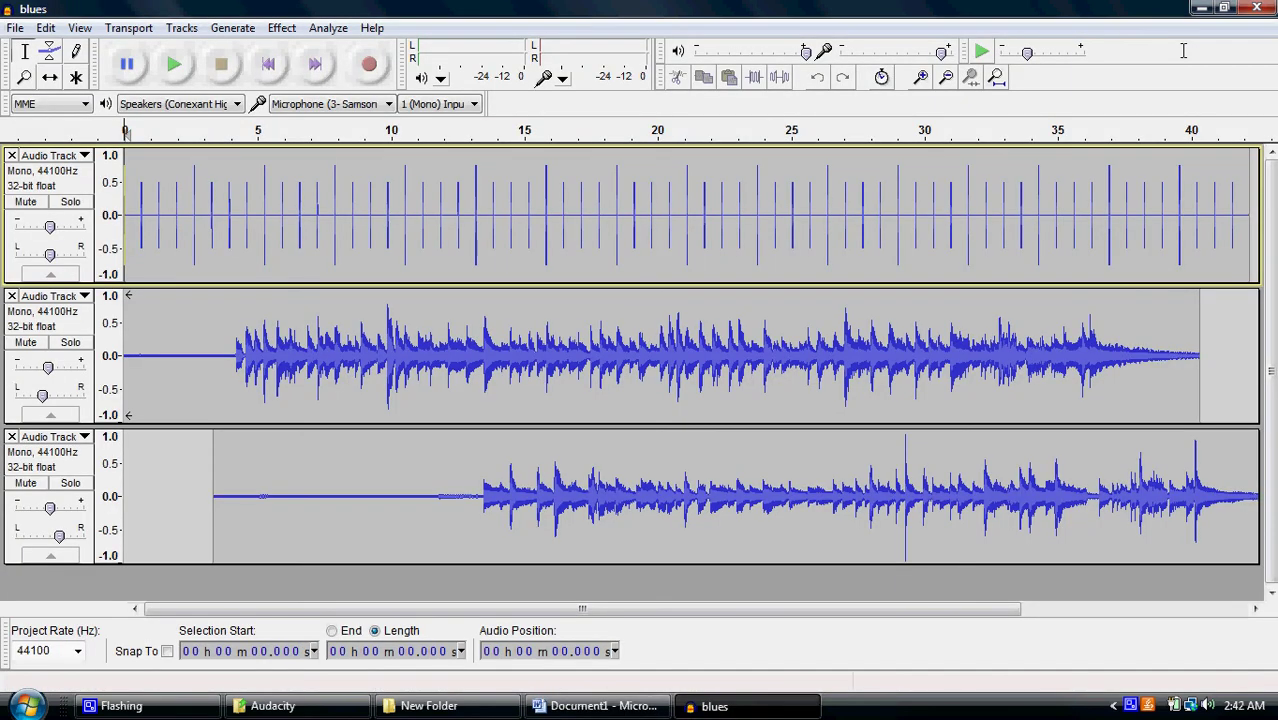
click(1256, 8)
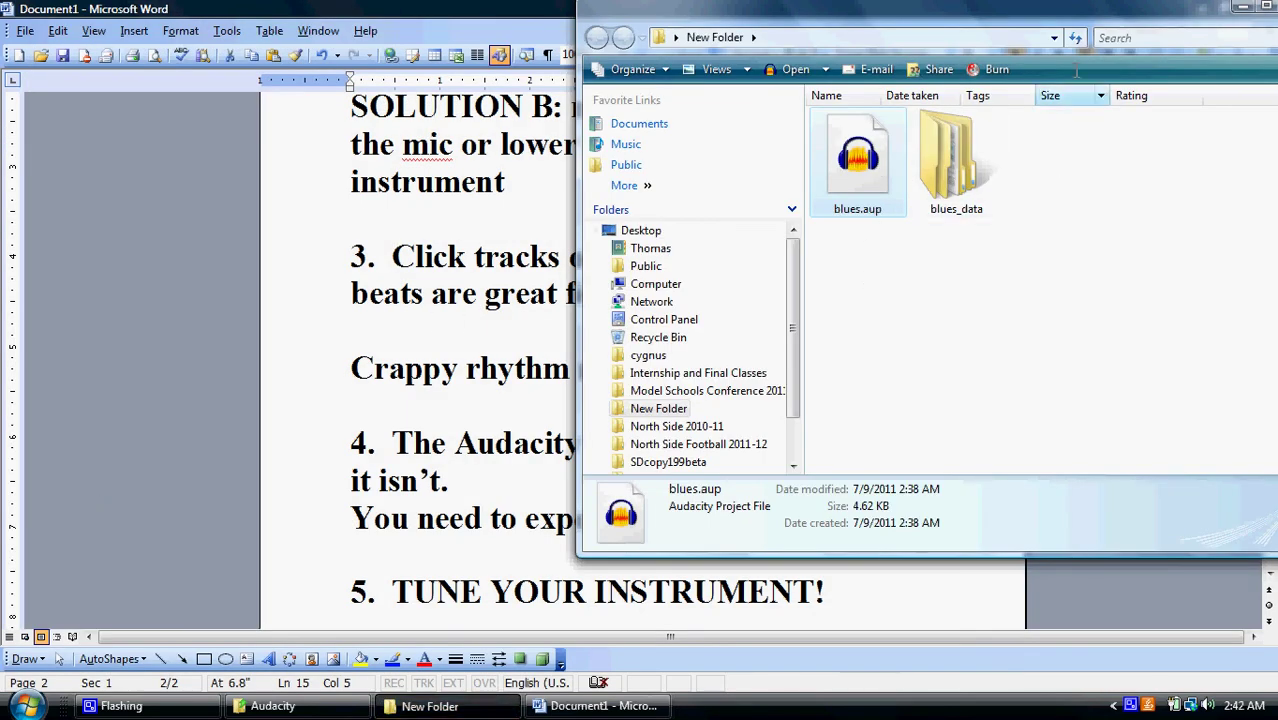
click(1241, 6)
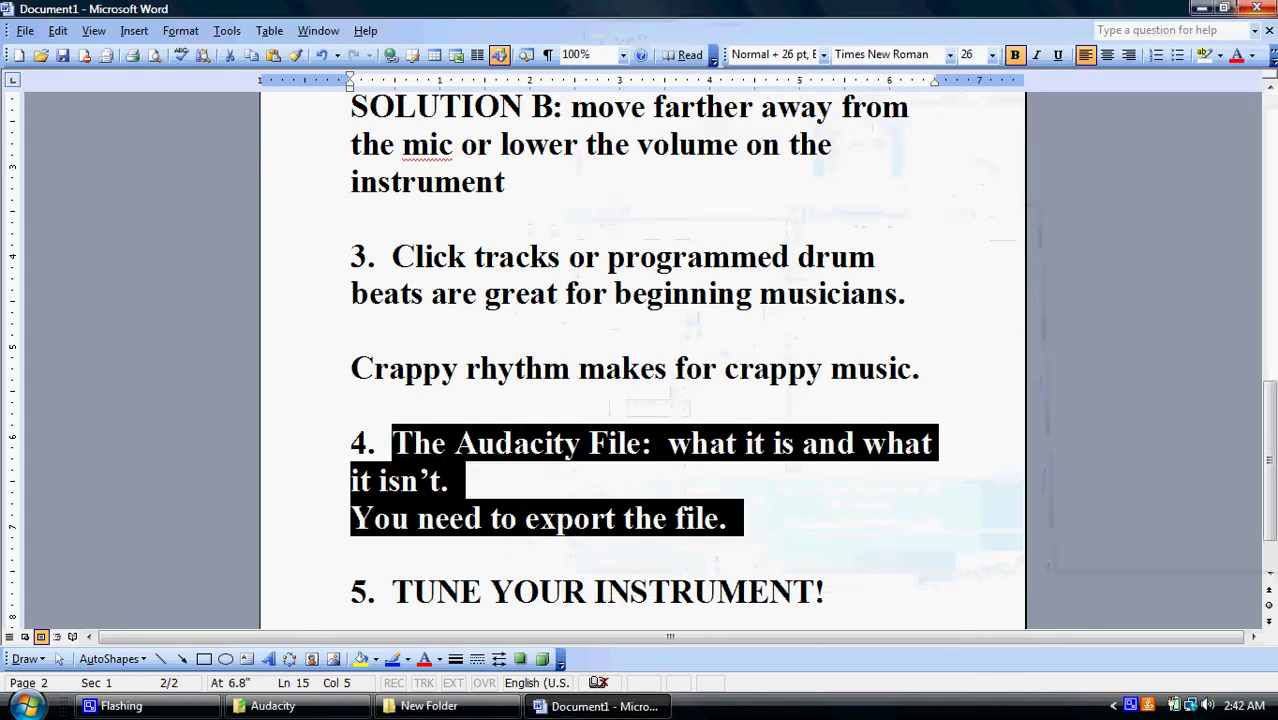
click(1212, 8)
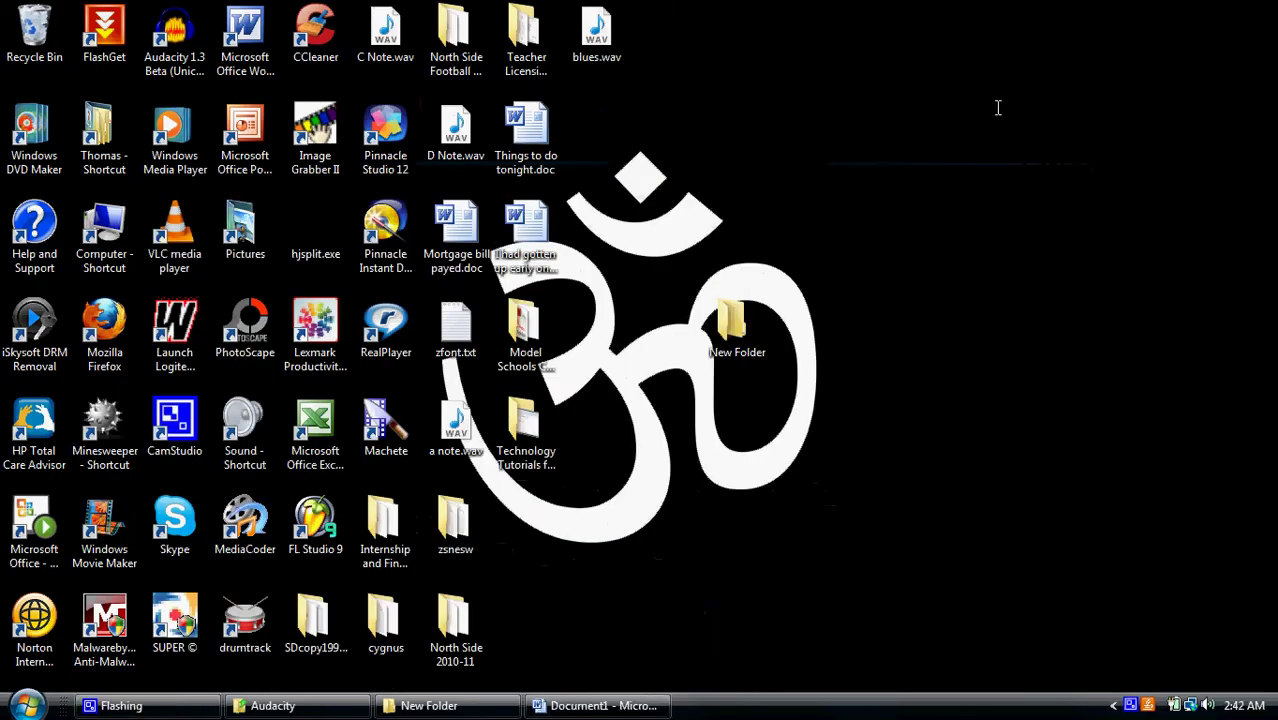
click(594, 22)
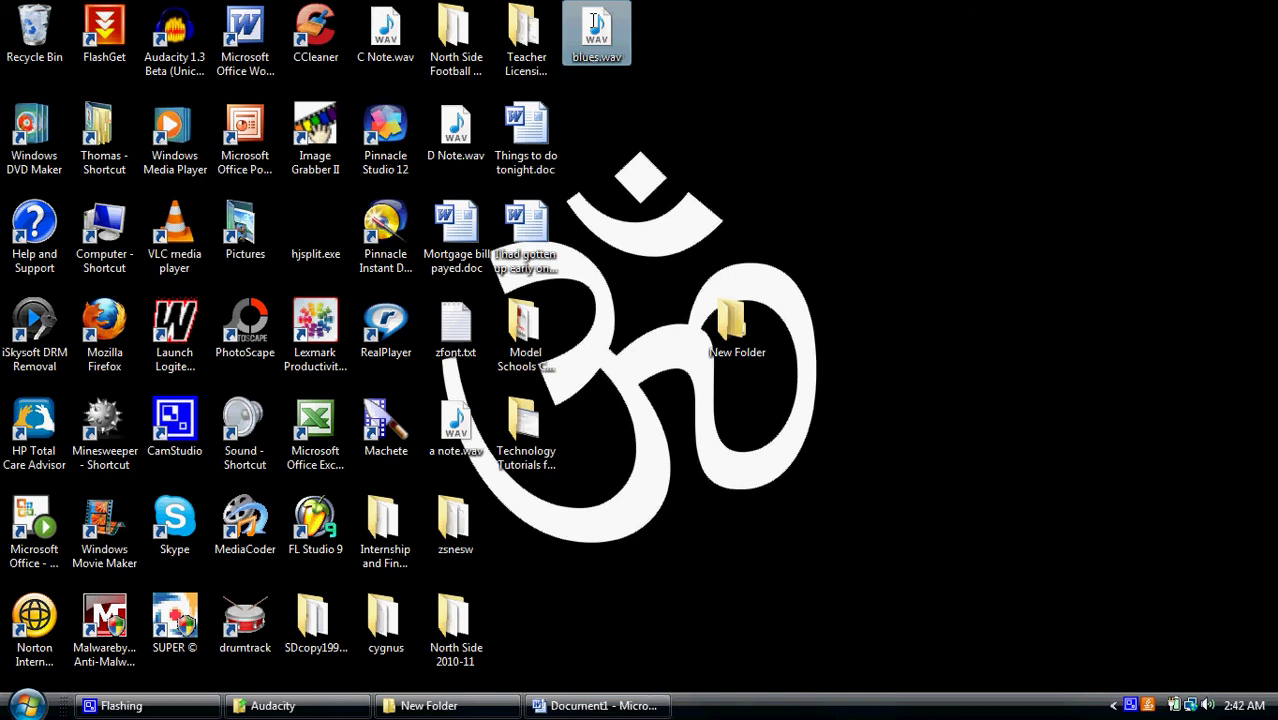